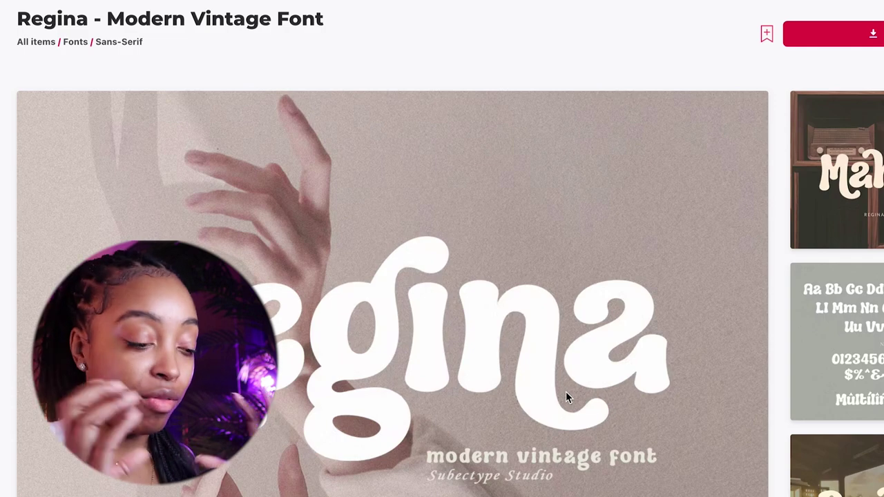
Look through the vintage font search results and open the Wonder Pleasure font page.
scroll(442, 276, "down", 1)
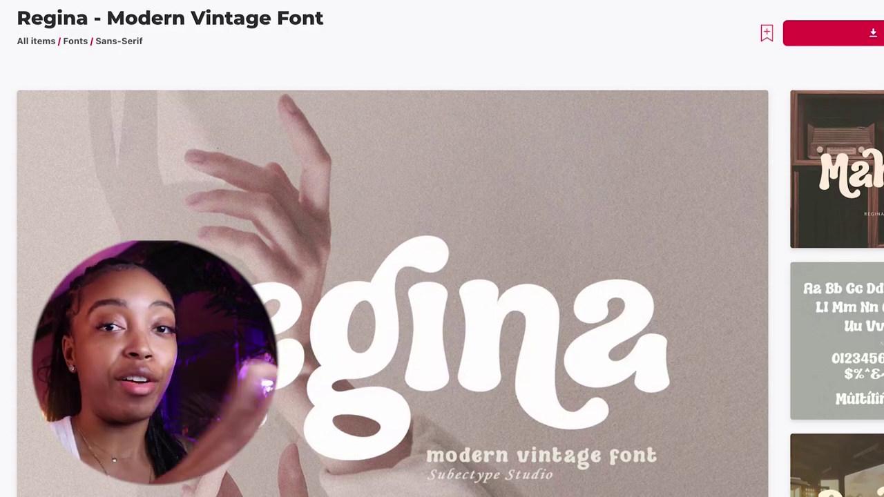
left_click(836, 334)
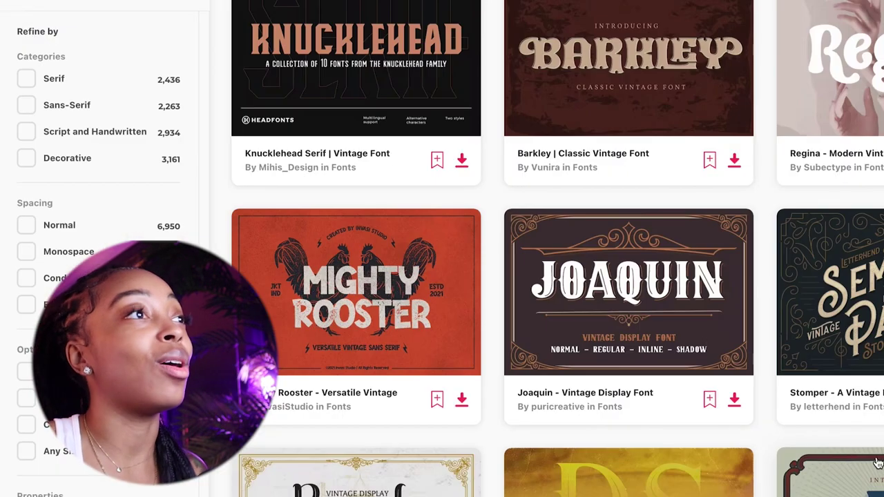
scroll(553, 248, "down", 5)
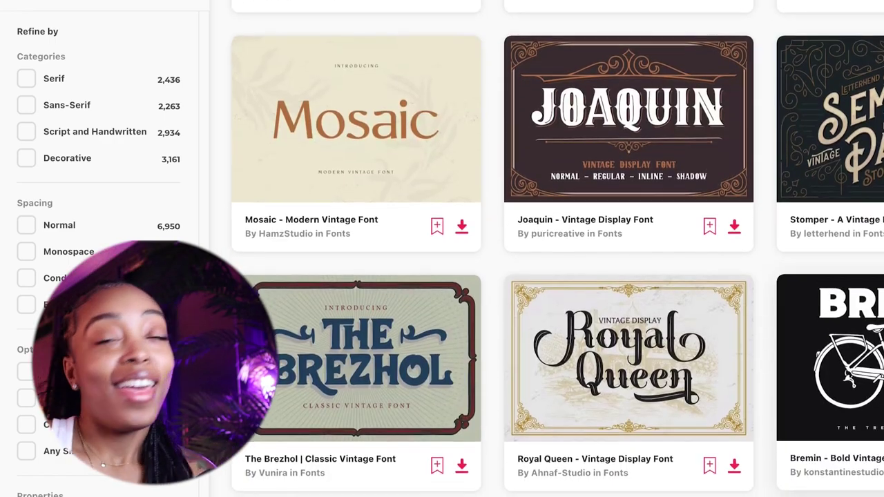
scroll(552, 248, "down", 3)
scroll(552, 249, "down", 15)
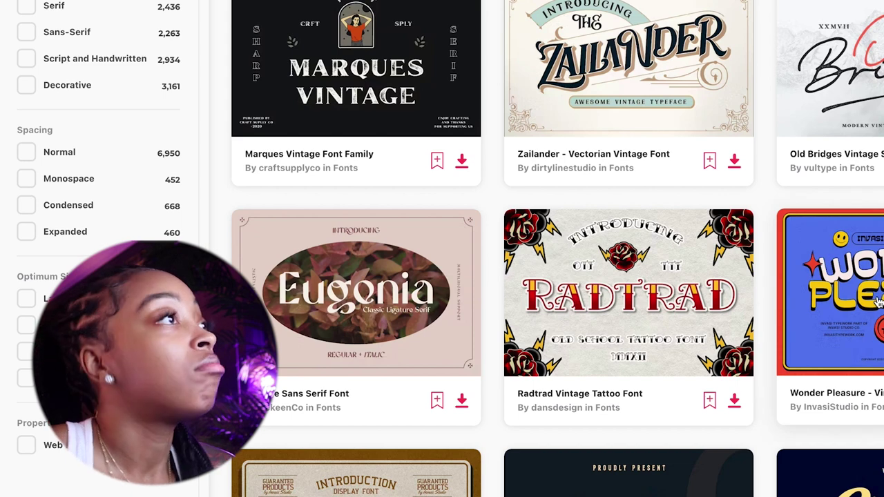
left_click(879, 302)
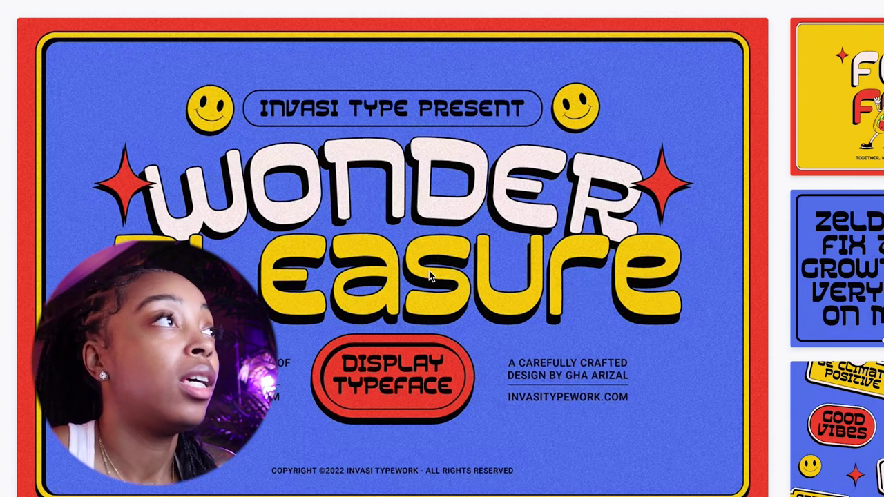
Examine the Wonder Pleasure preview images at full size, starting from the Street Food Fest sample.
left_click(828, 111)
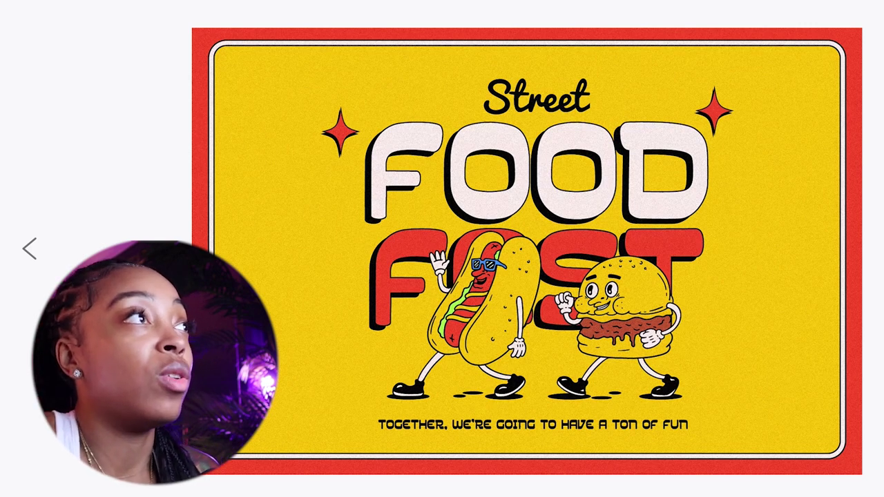
key("Right")
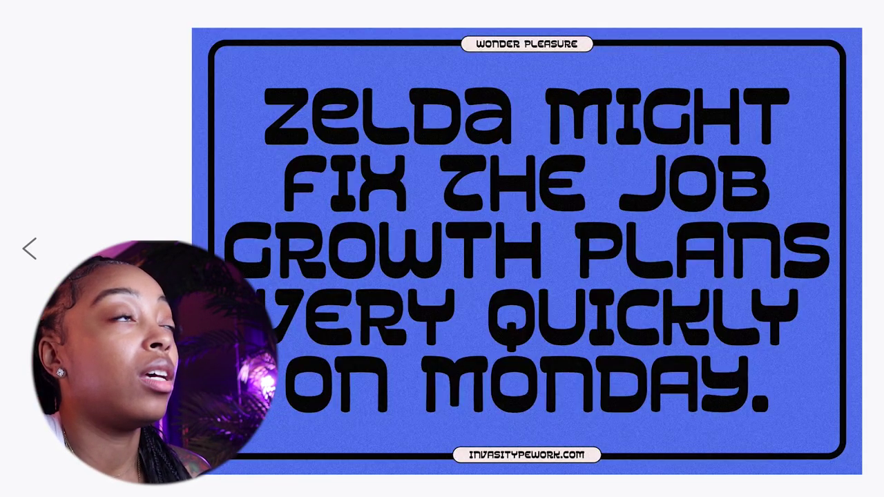
key("Right")
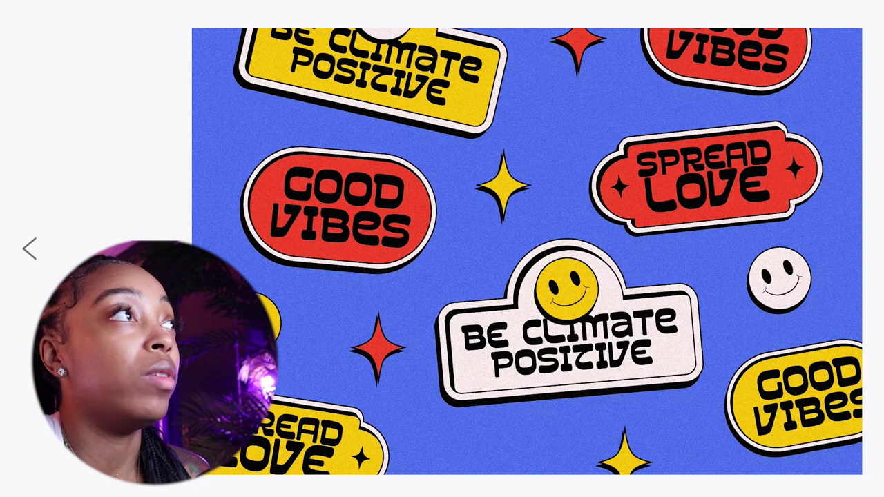
key("Right")
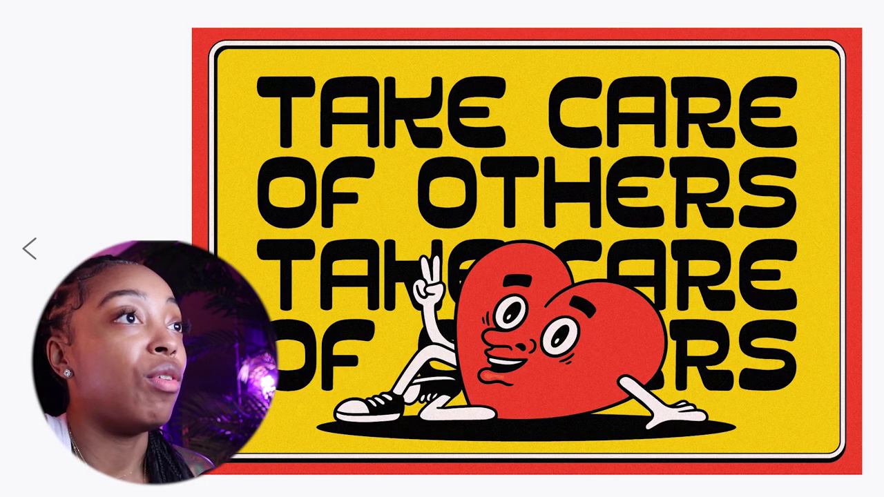
key("Right")
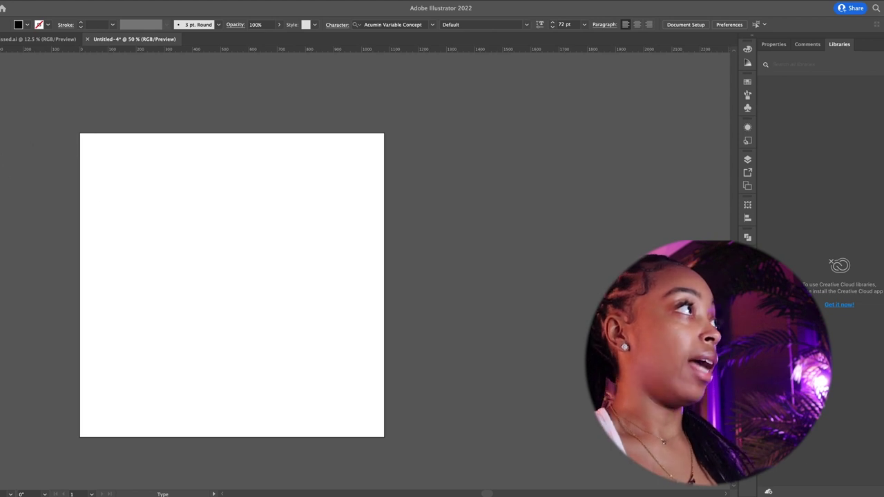
In the blank Illustrator document, add a text box reading "Pressed" in the artboard's upper-left area and set its font to Bistro Regular.
left_click_drag(104, 188, 229, 214)
type("Pressed")
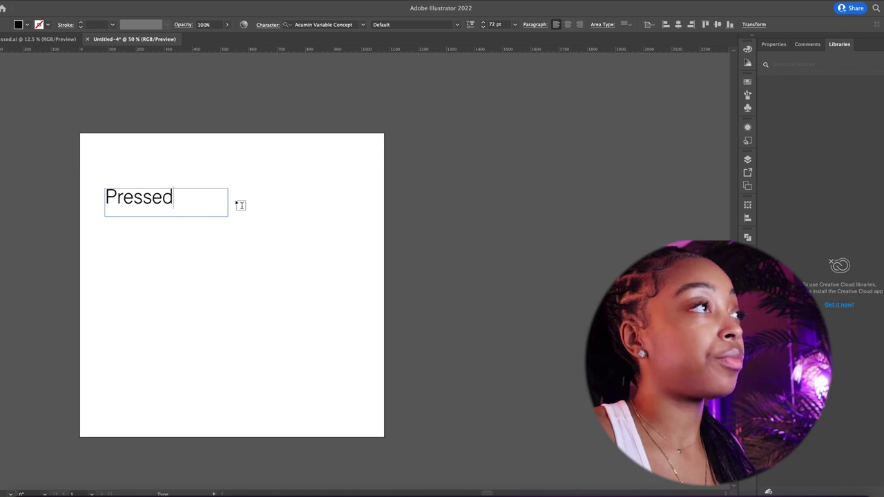
key("super+a")
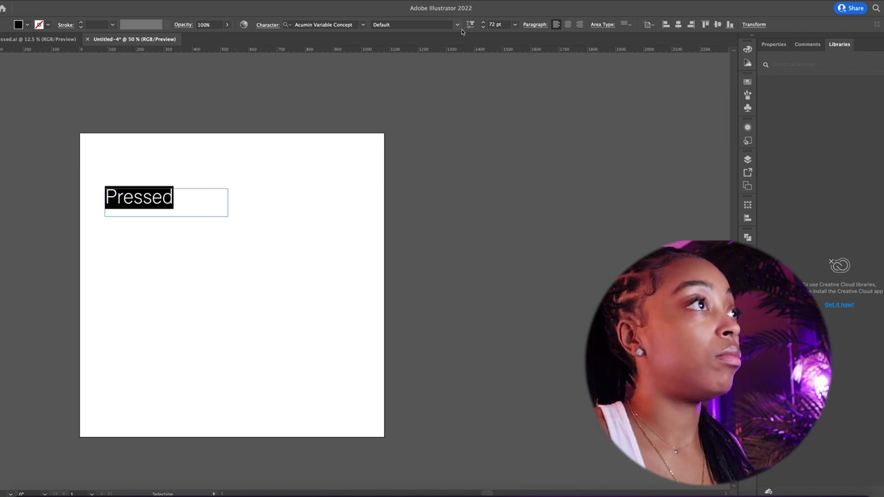
left_click(363, 26)
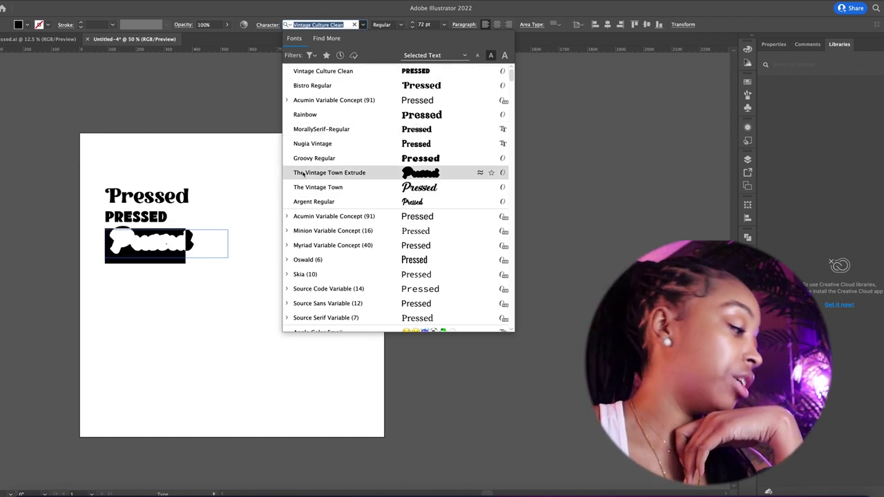
Set the font of the third "Pressed" sample to The Vintage Town and deselect it.
left_click(326, 189)
left_click(196, 246)
left_click(209, 282)
Duplicate The Vintage Town sample to the right of the original and set the copy's font to The Vintage Town Extrude.
left_click_drag(168, 244, 275, 248)
double_click(275, 249)
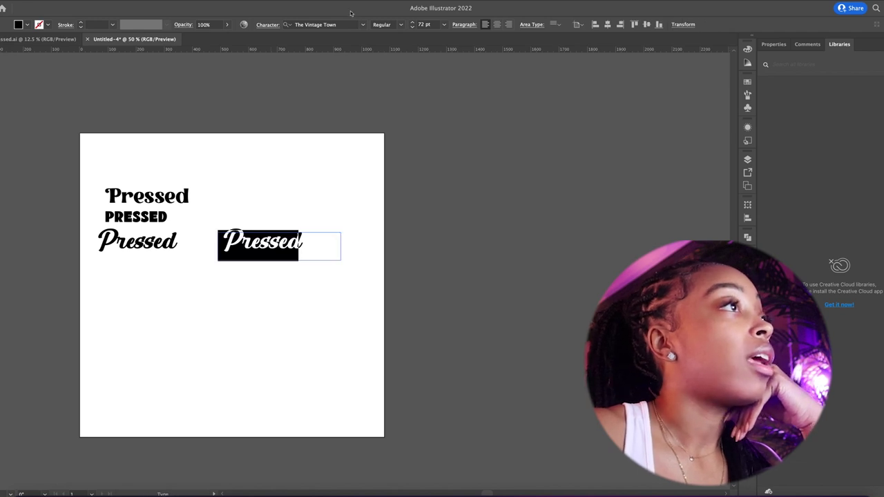
left_click(362, 25)
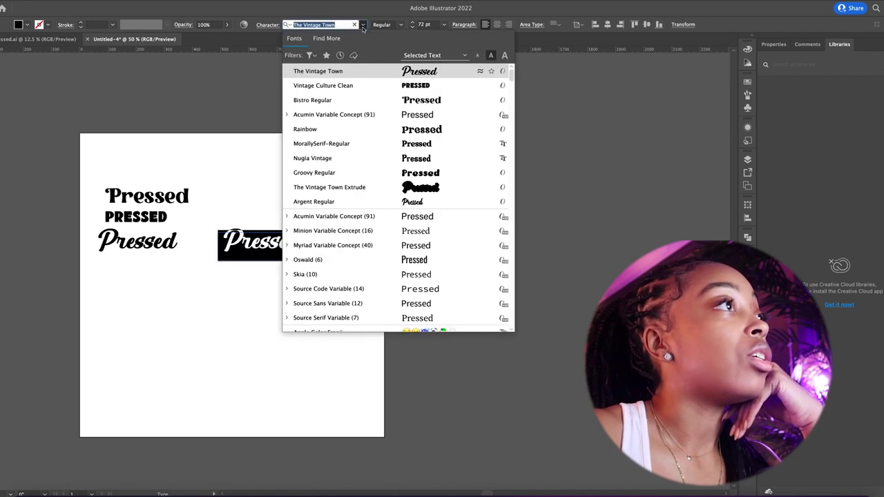
left_click(340, 188)
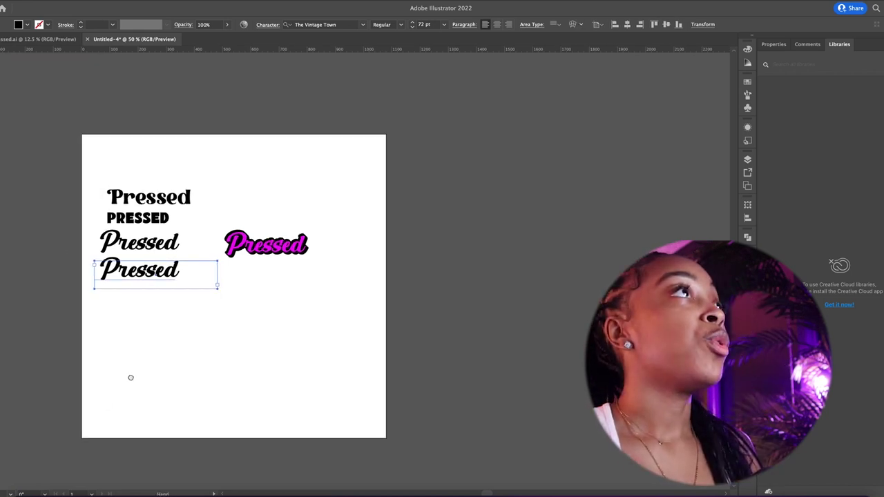
Set the font of the fourth "Pressed" sample in the column to Groovy Regular.
left_click_drag(130, 375, 221, 357)
double_click(266, 257)
double_click(266, 261)
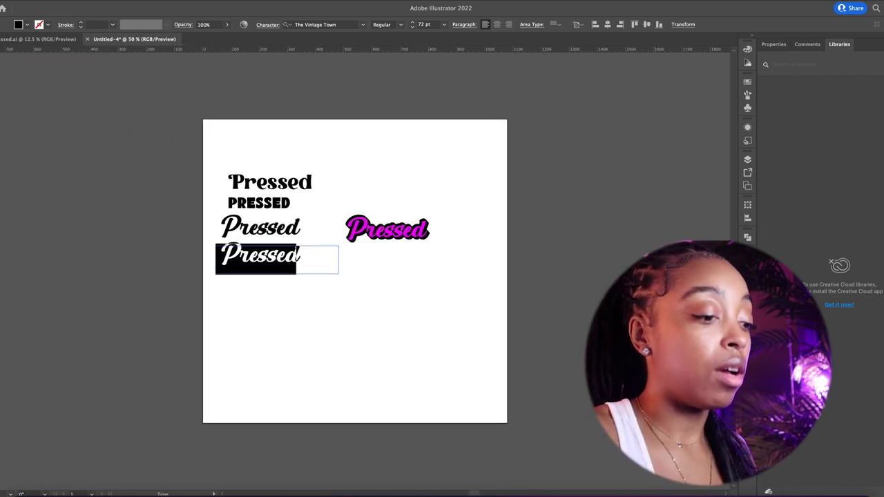
left_click(363, 24)
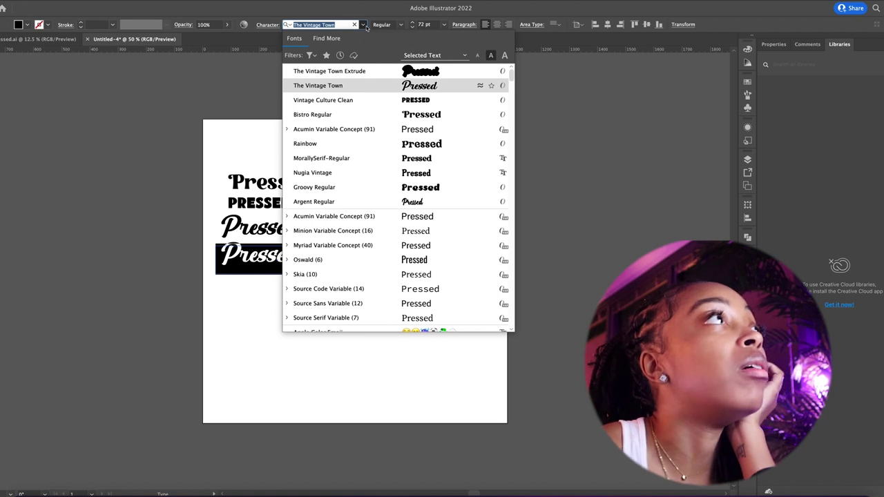
left_click(346, 187)
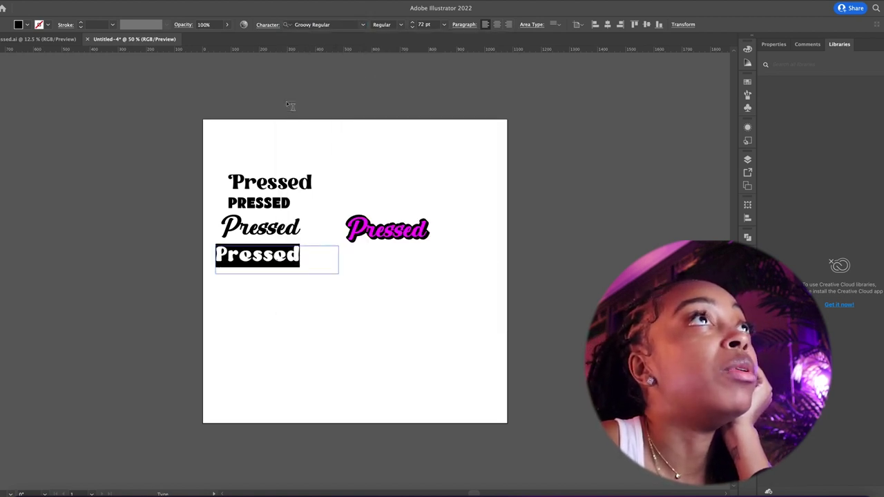
Tighten the letter tracking of the Groovy Regular sample to -25.
scroll(272, 71, "up", 1)
left_click(266, 26)
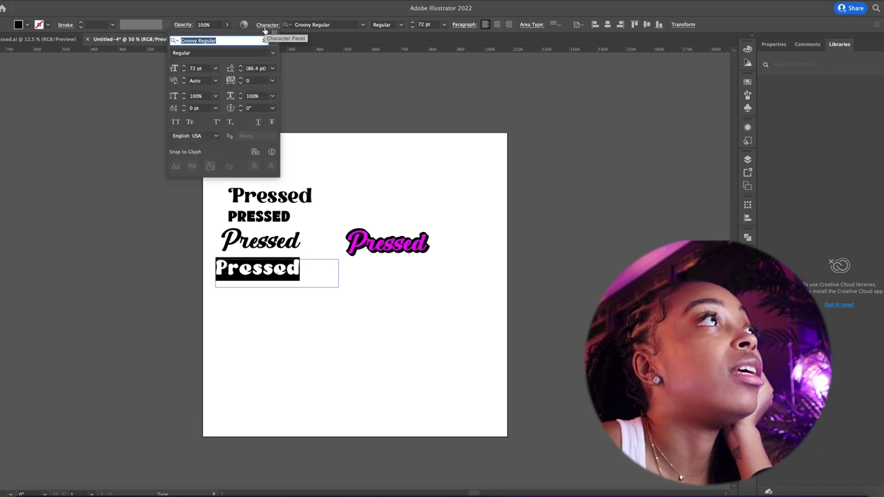
left_click(272, 81)
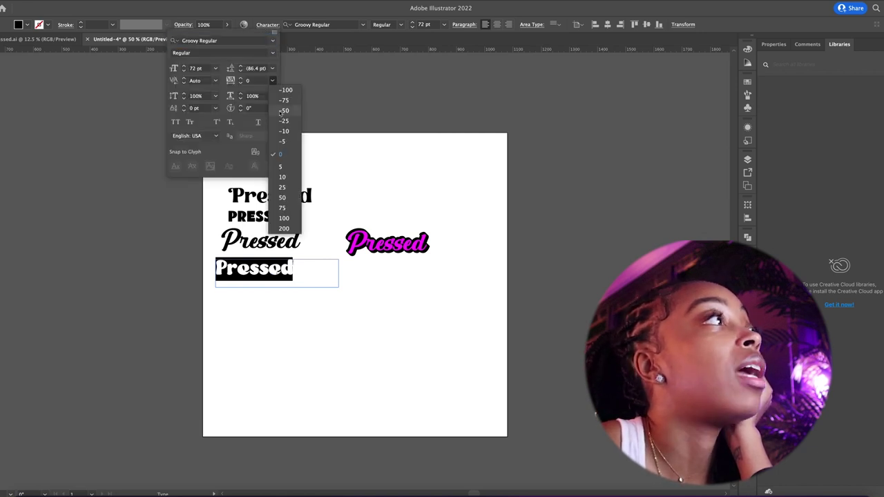
left_click(280, 119)
key("Escape")
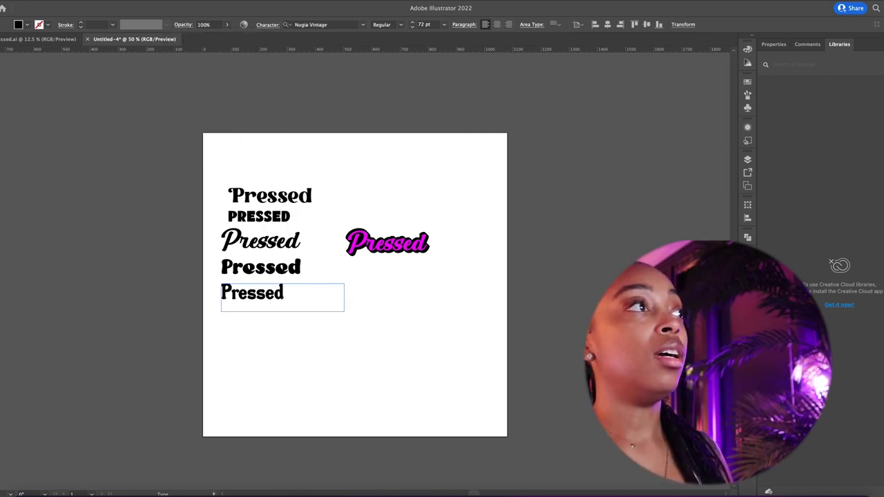
Select the text of the lowest "Pressed" sample, set in Nugia Vintage, and open its font choices.
key("Escape")
left_click(302, 359)
left_click(260, 301)
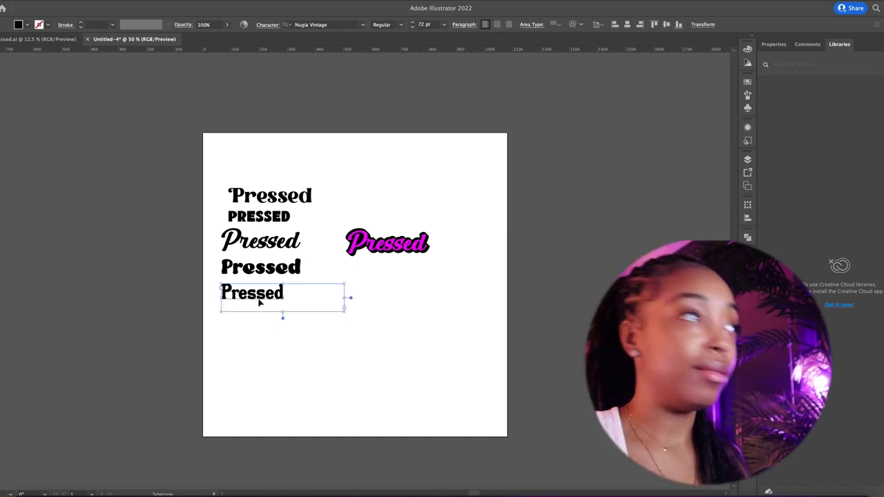
double_click(261, 302)
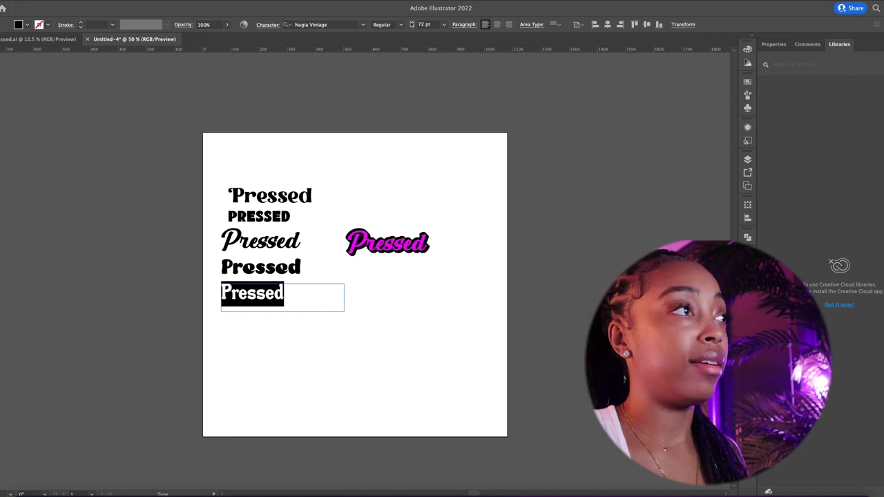
left_click(362, 24)
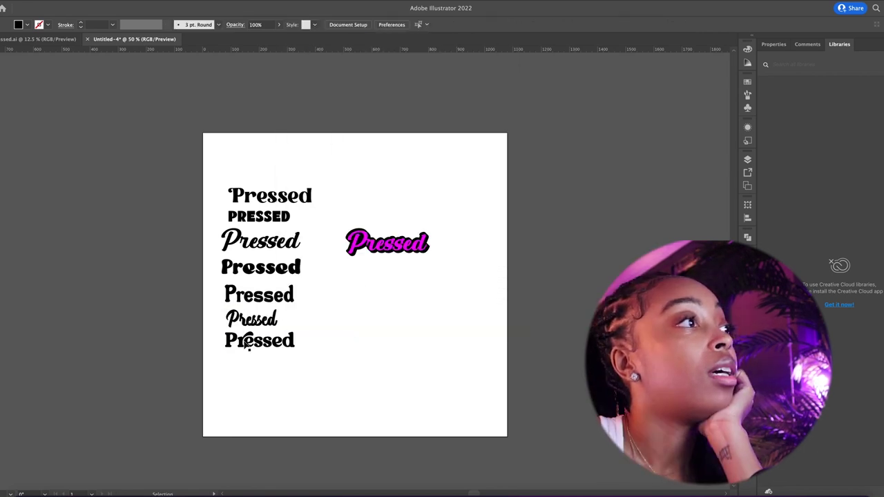
Move the Wonder Pleasure sample at the end of the column slightly down and deselect it.
left_click(265, 345)
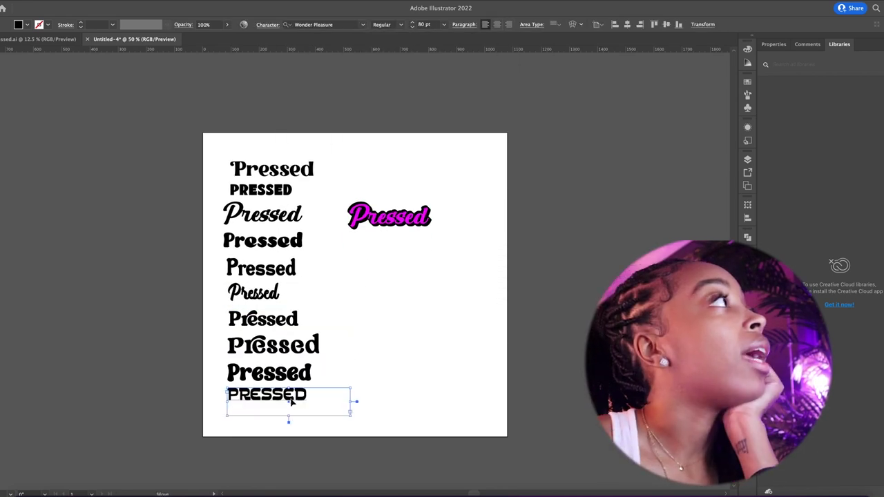
left_click_drag(291, 402, 291, 408)
left_click(253, 136)
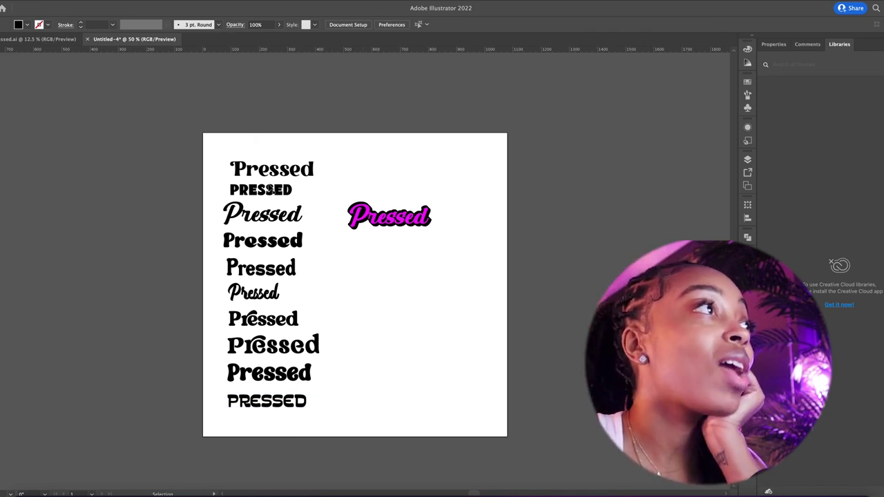
Delete the Vintage Culture Clean "Pressed" sample, second in the column.
left_click(259, 269)
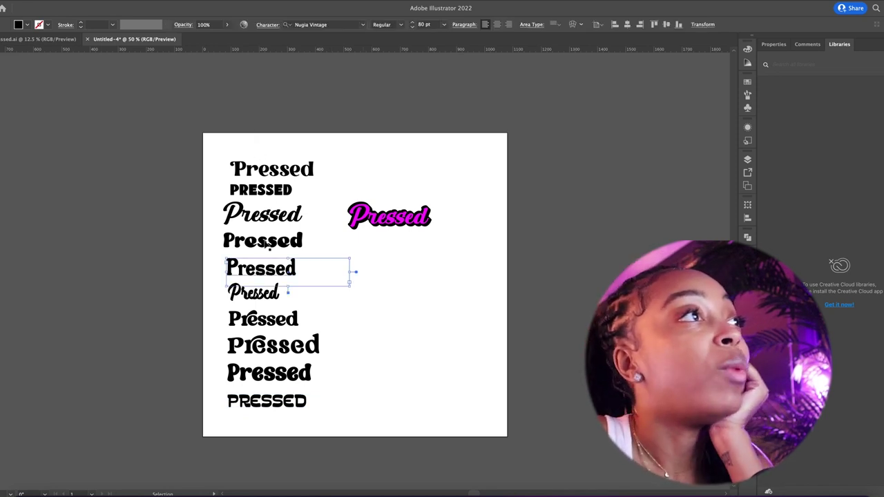
left_click(270, 195)
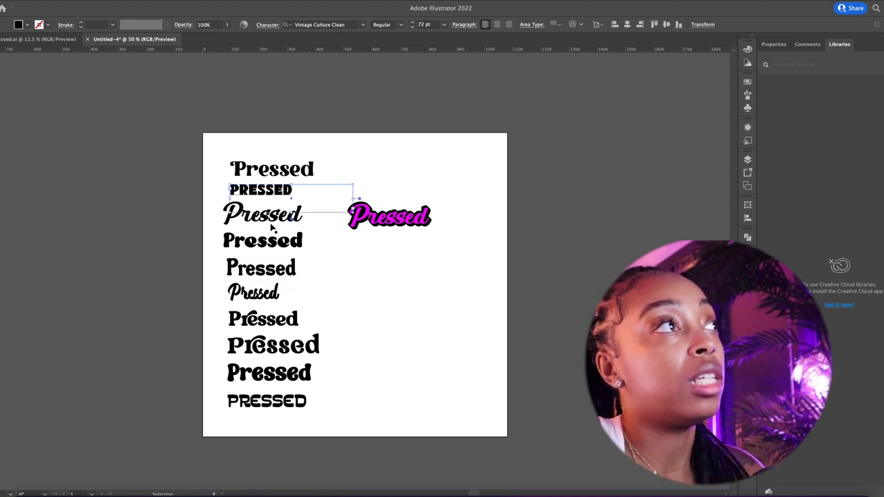
key("Delete")
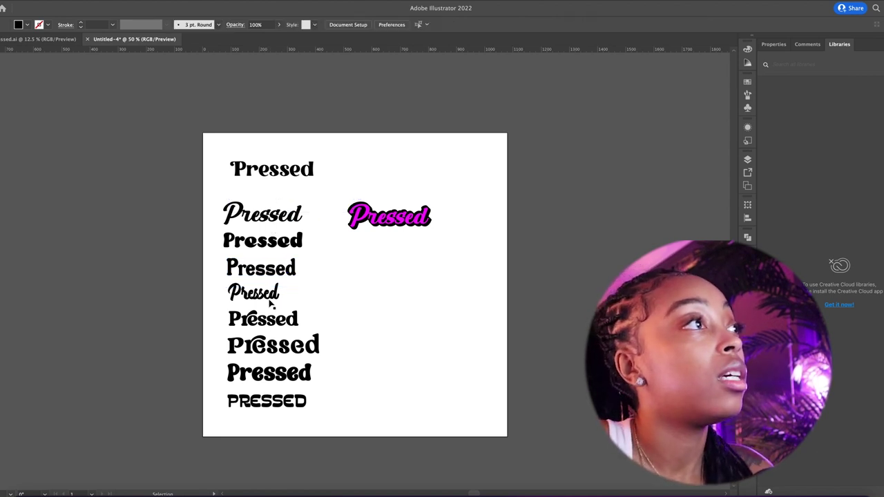
left_click(268, 242)
key("Delete")
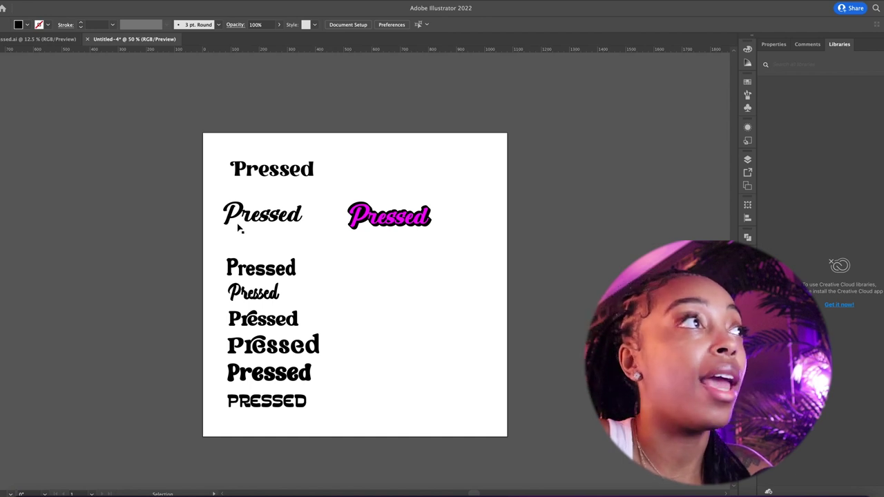
key("super+z")
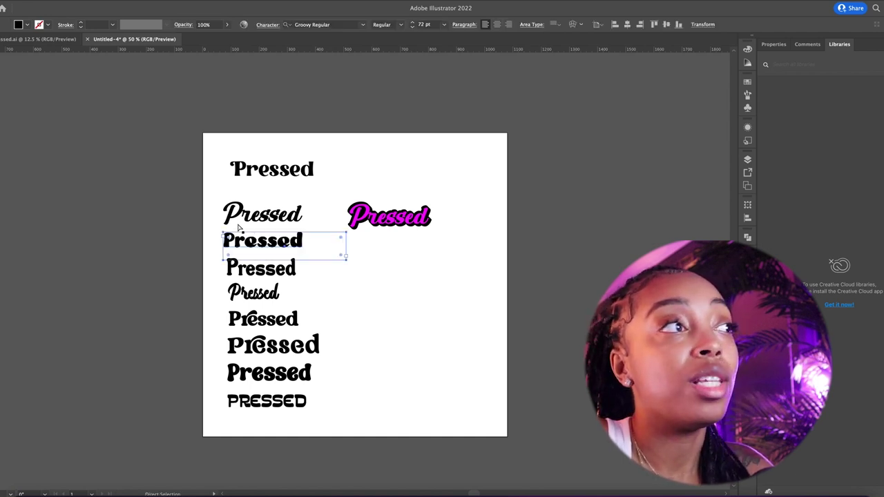
Delete the black script "Pressed" sample set in The Vintage Town from the column.
left_click(289, 225)
left_click(294, 176)
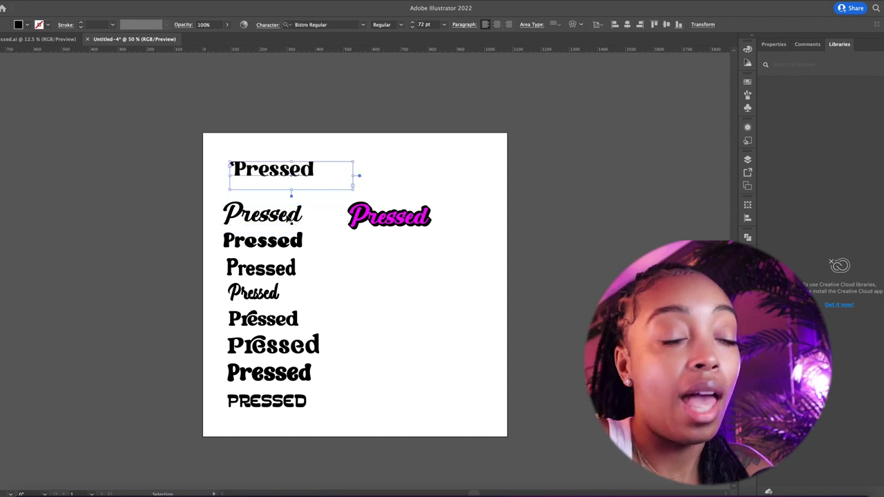
left_click(289, 211)
key("Delete")
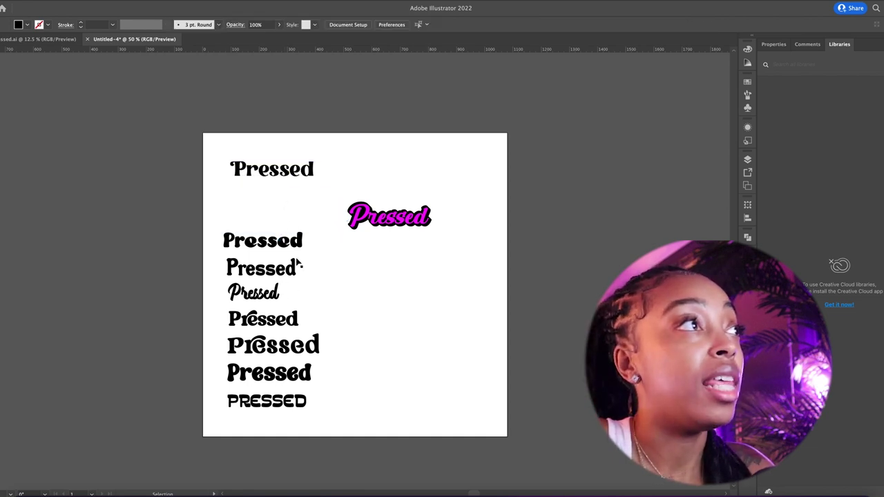
Examine the letterforms of the remaining "Pressed" samples up close.
key("super+equal")
key("super+equal")
key("super+equal")
left_click_drag(297, 261, 437, 310)
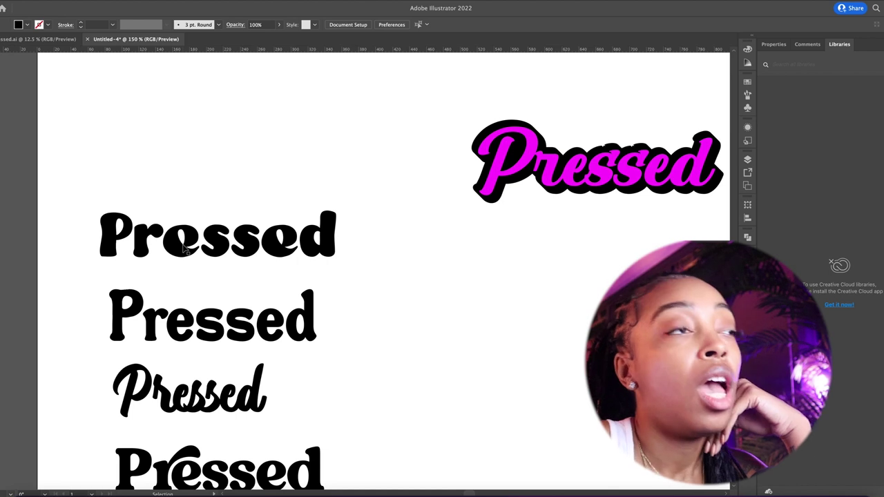
Delete the Groovy Regular "Pressed" sample and the Nugia Vintage one below it from the column.
left_click(185, 250)
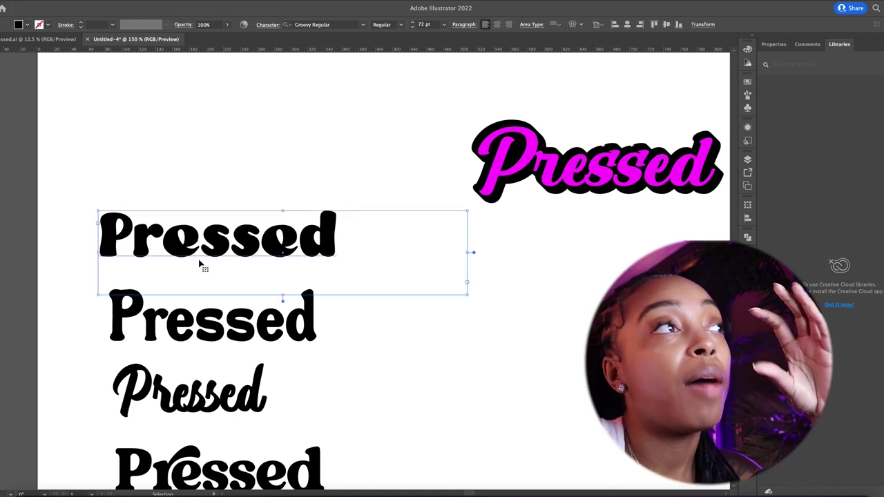
key("super+minus")
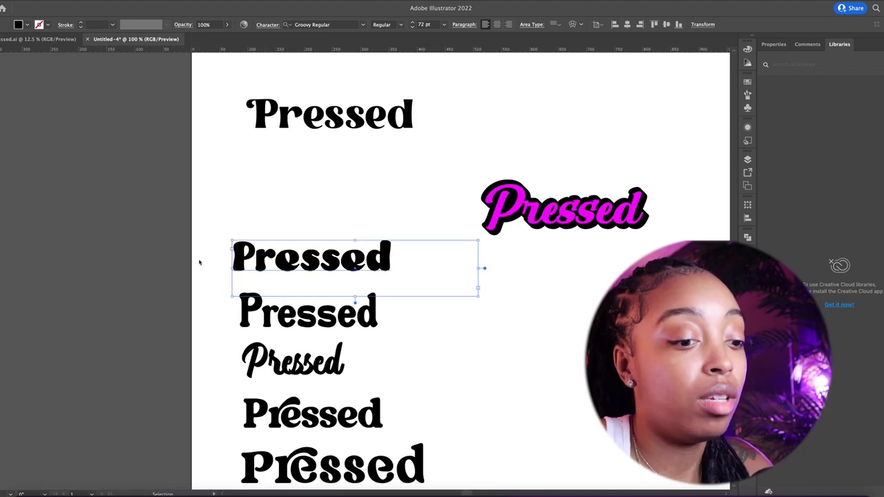
key("Delete")
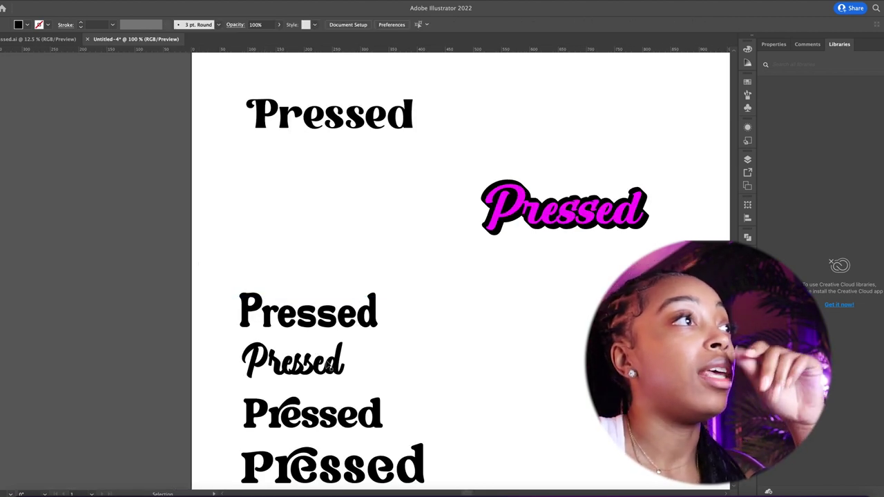
left_click_drag(309, 328, 310, 305)
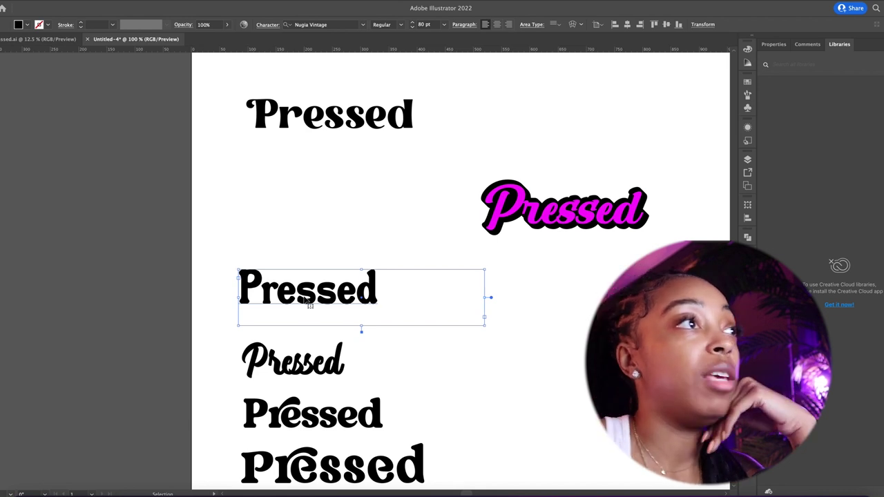
key("Delete")
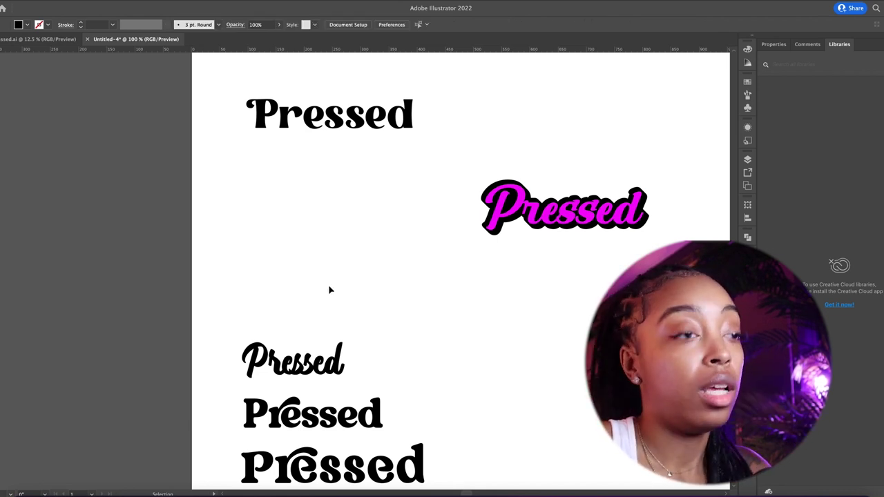
Undo the deletions of the black script, Groovy Regular and Nugia Vintage "Pressed" samples.
scroll(375, 320, "down", 5)
scroll(376, 320, "down", 1)
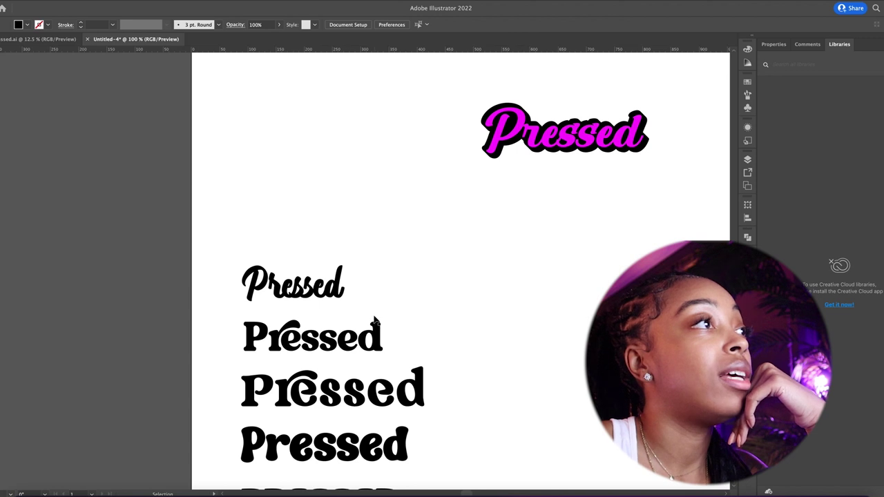
scroll(375, 338, "down", 6)
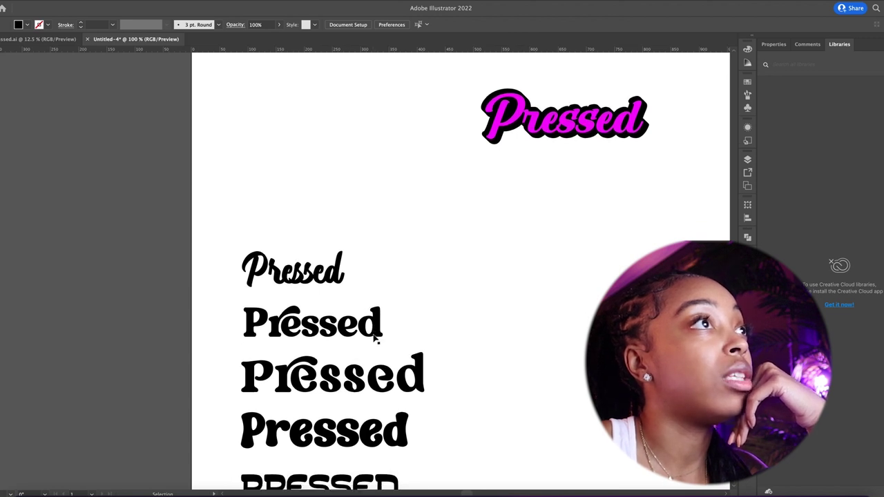
scroll(399, 299, "up", 10)
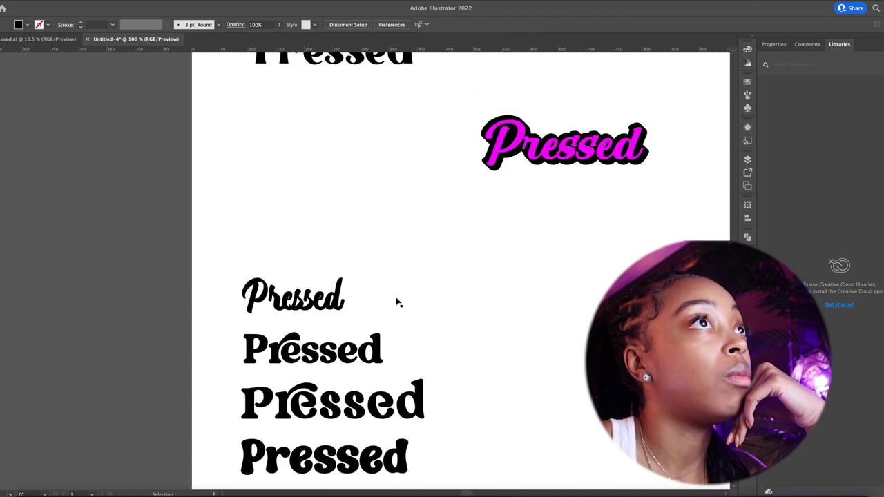
left_click(287, 334)
left_click(417, 268)
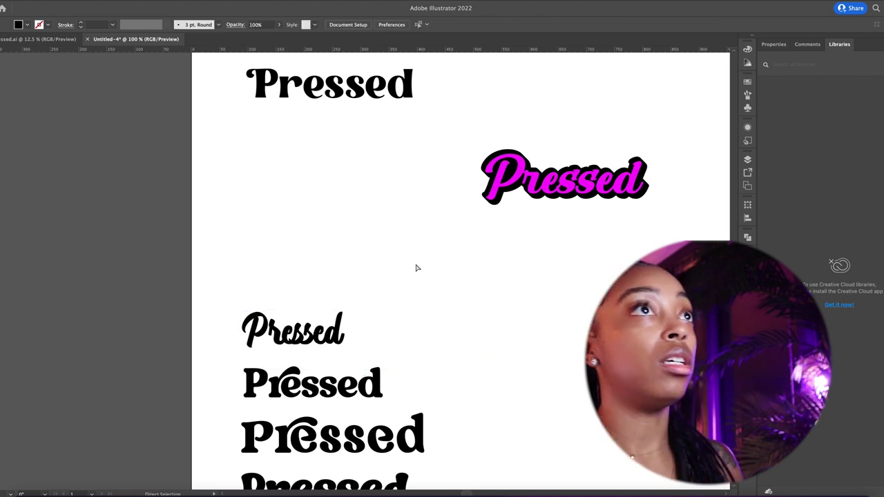
key("super+z")
key("super+z")
key("super+z")
key("ctrl+z")
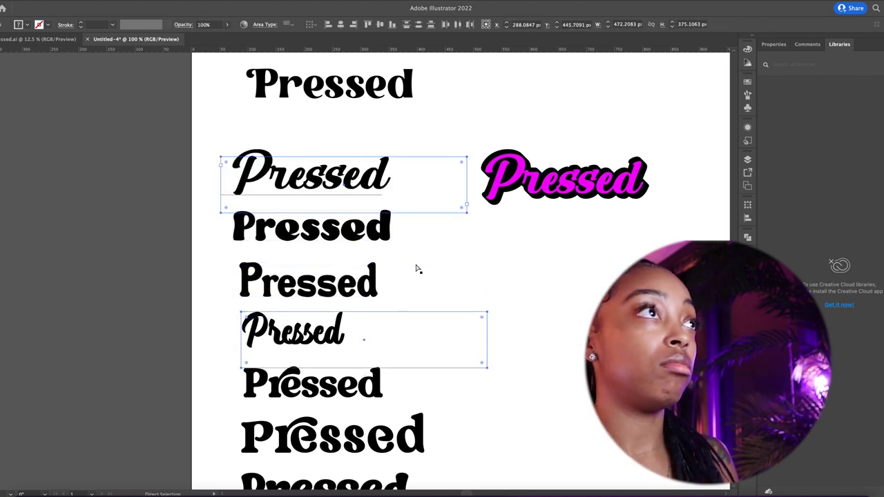
key("v")
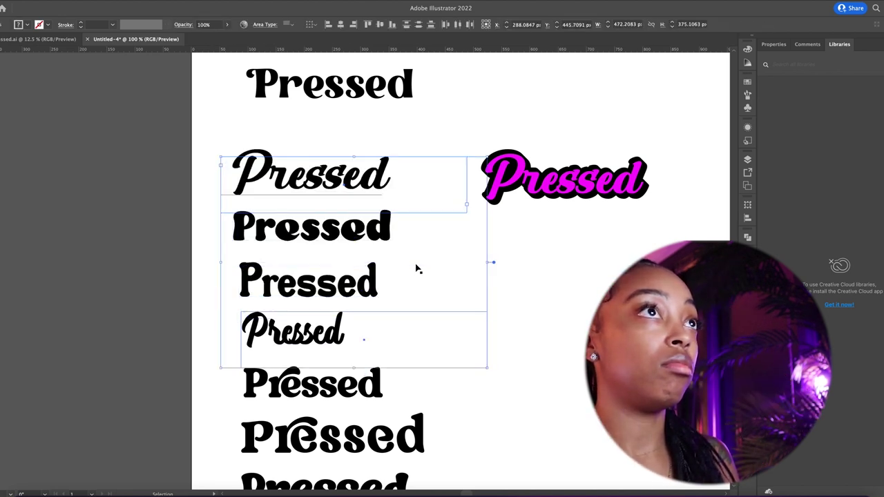
Delete the large black script, Groovy Regular and Nugia Vintage "Pressed" samples from the column.
left_click_drag(338, 172, 346, 166)
key("Delete")
left_click(344, 234)
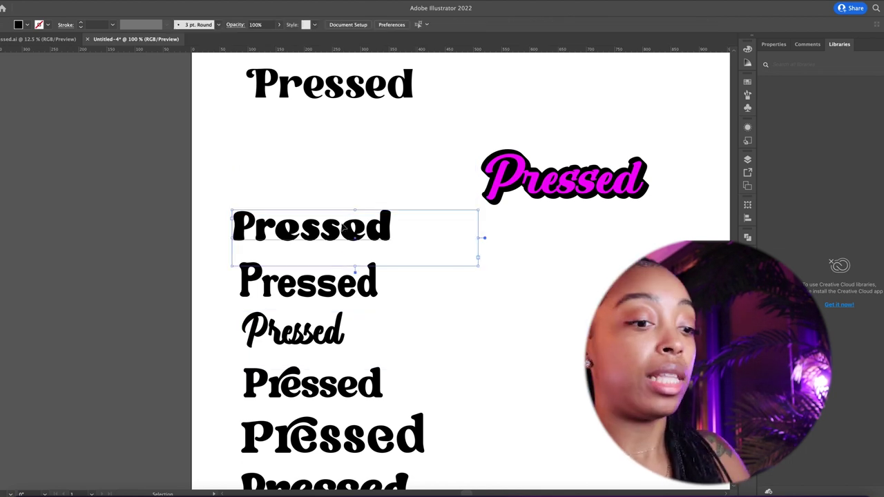
key("Delete")
left_click(350, 288)
key("Delete")
Move the magenta "Pressed" sample under the first sample and shift the remaining samples up beneath it.
left_click_drag(566, 179, 329, 154)
left_click(481, 266)
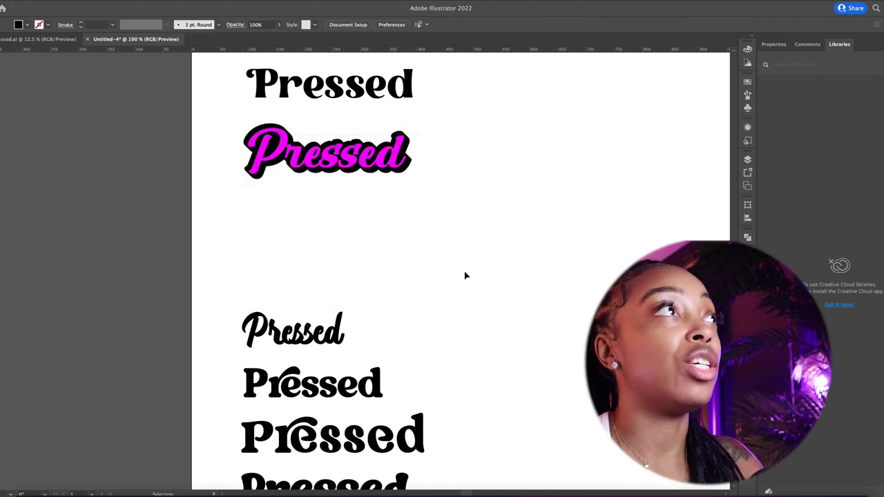
key("super+minus")
left_click_drag(249, 281, 395, 477)
left_click_drag(345, 310, 348, 252)
Delete the Argent Regular "Pressed" sample directly below the magenta one.
key("super+plus")
key("super+plus")
left_click_drag(257, 267, 259, 246)
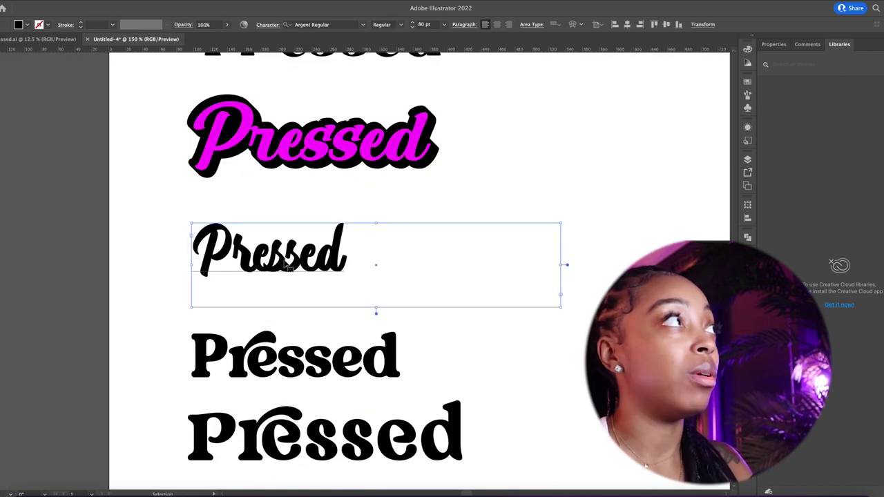
key("Delete")
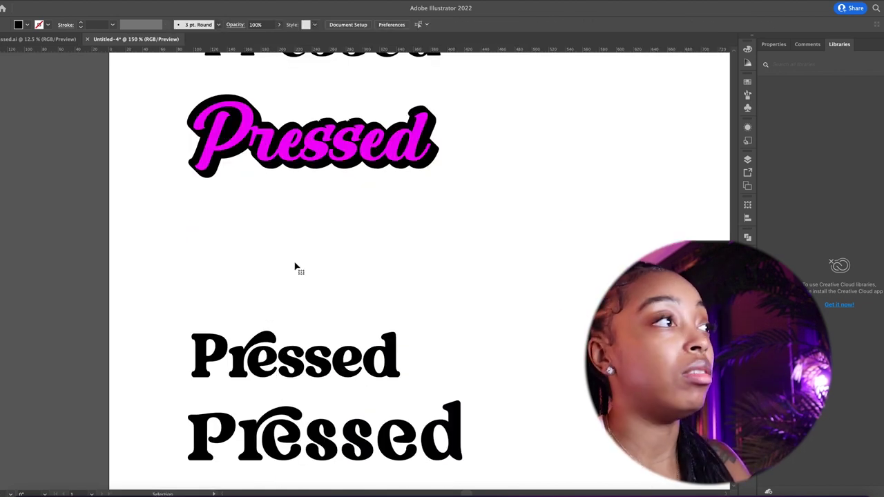
Move the four remaining black samples up to close the gap beneath the magenta "Pressed".
key("ctrl+minus")
key("ctrl+minus")
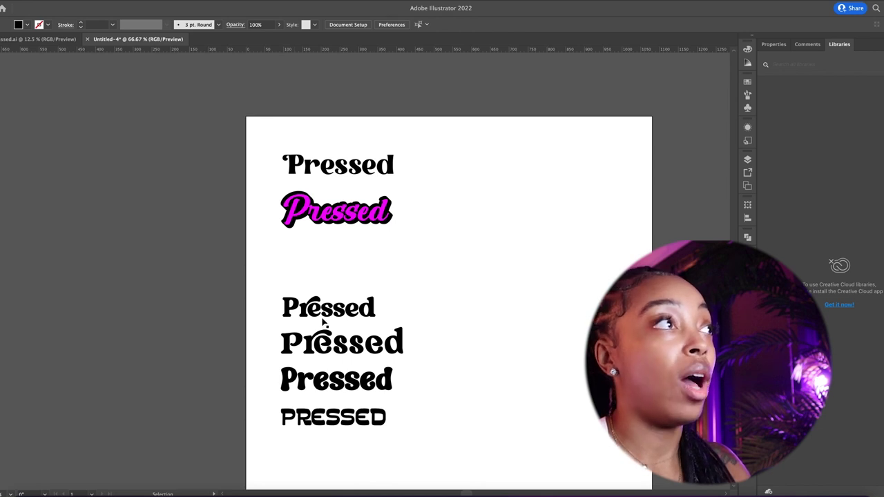
left_click_drag(336, 317, 337, 264)
left_click_drag(253, 315, 382, 443)
left_click_drag(451, 347, 451, 307)
left_click(453, 306)
Delete the Rainbow "Pressed" sample, fourth in the column.
left_click_drag(370, 306, 373, 299)
scroll(371, 297, "up", 5)
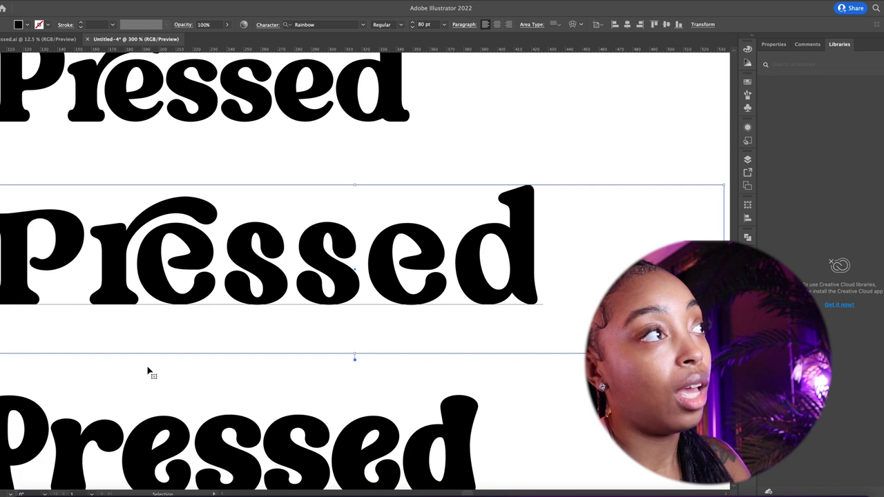
left_click_drag(76, 355, 130, 386)
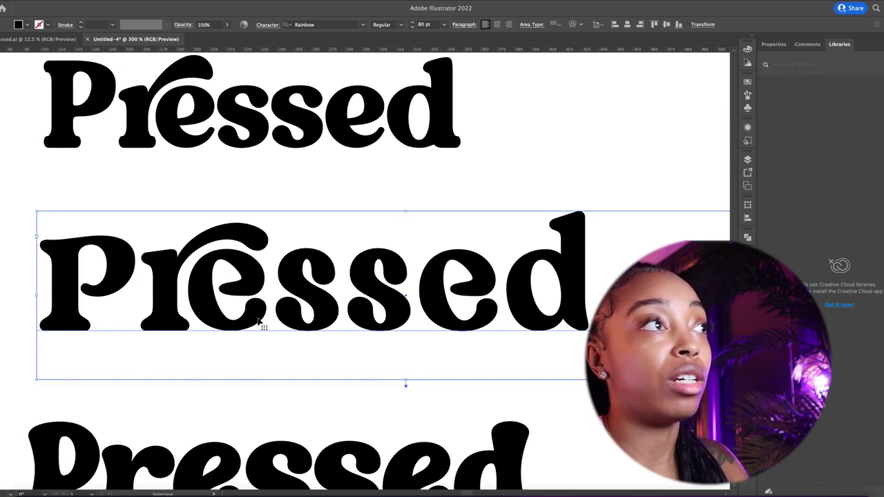
key("BackSpace")
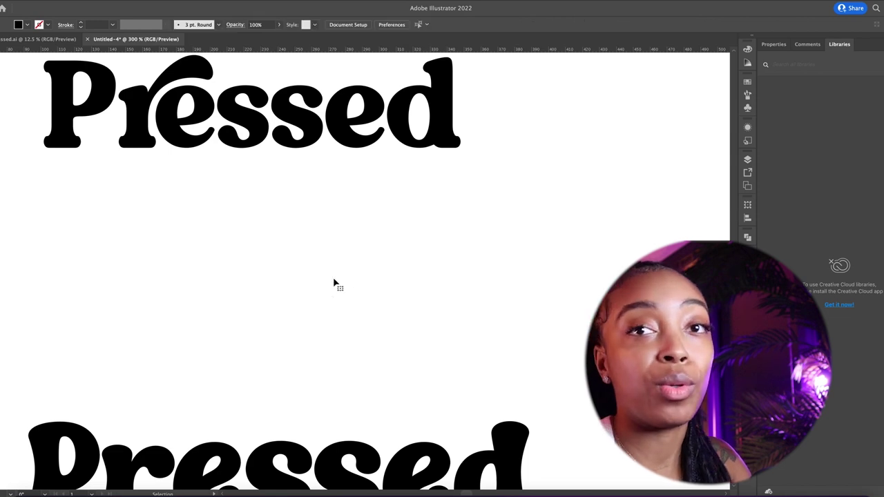
Move the last two samples, the bold "Pressed" and the all-caps "PRESSED", up to close the gap in the column.
key("super+minus")
scroll(219, 315, "down", 2)
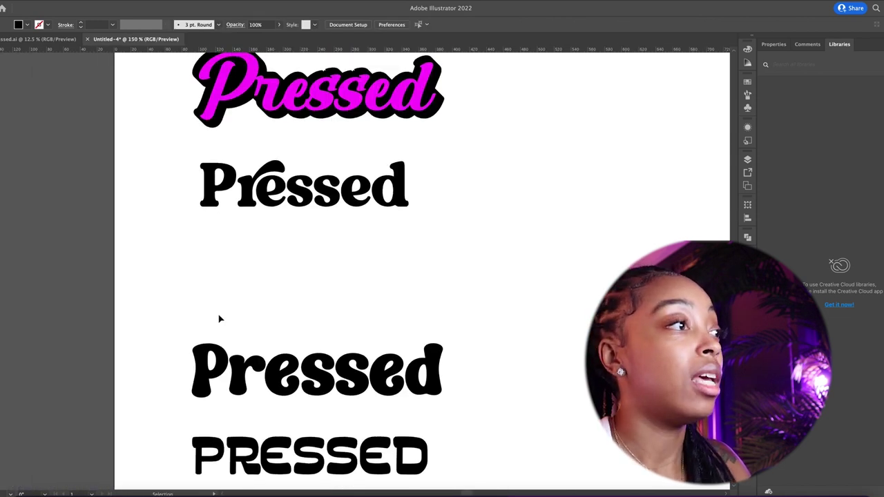
left_click_drag(178, 347, 238, 428)
left_click_drag(320, 337, 322, 241)
left_click(116, 324)
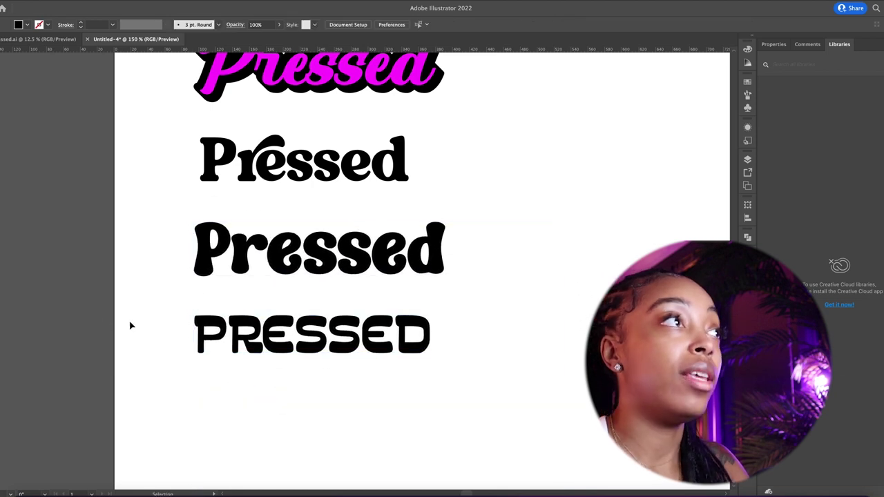
left_click(235, 346)
left_click(230, 447)
Duplicate Artboard 1 together with its samples and place the copy directly to its right.
key("super+minus")
key("super+minus")
left_click(1, 337)
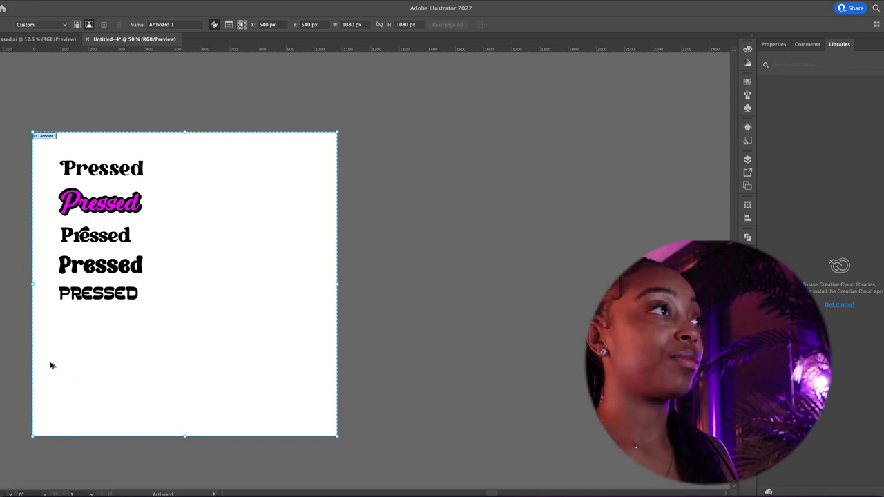
left_click_drag(55, 366, 372, 366)
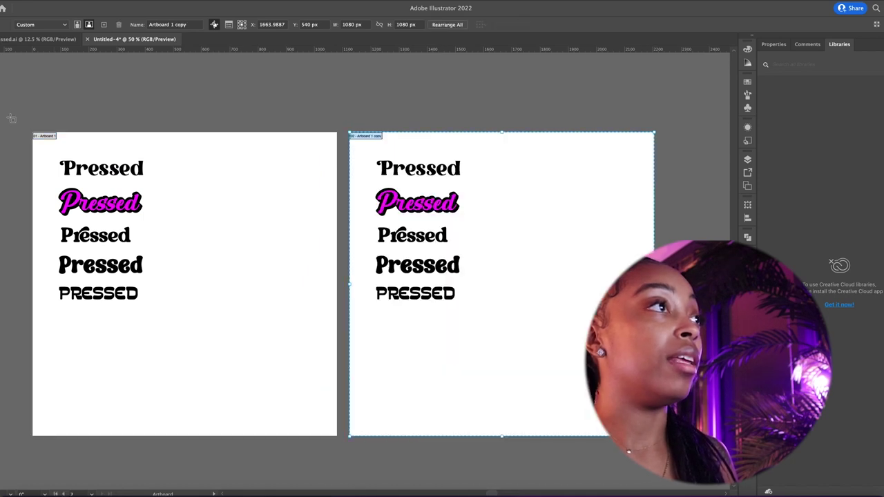
Delete every sample on the copied artboard except the black "Pressed" whose r arches over the e.
key("v")
left_click(428, 216)
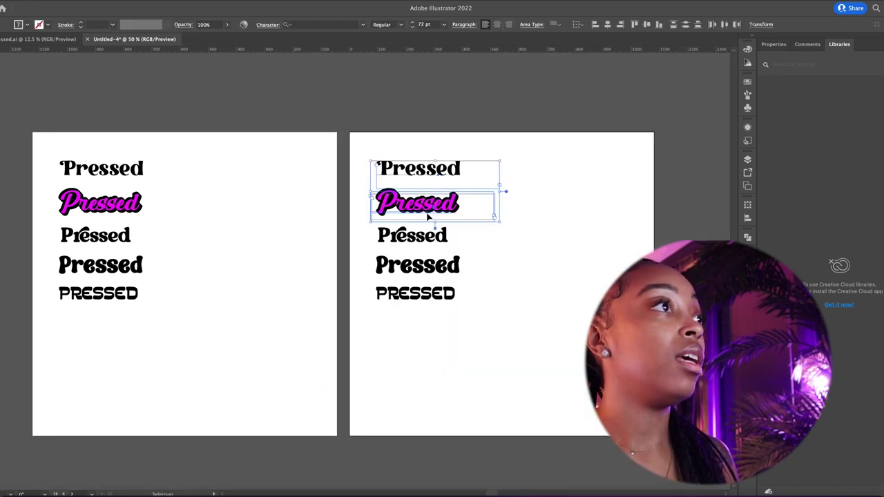
key("Delete")
left_click_drag(440, 377, 438, 320)
key("Delete")
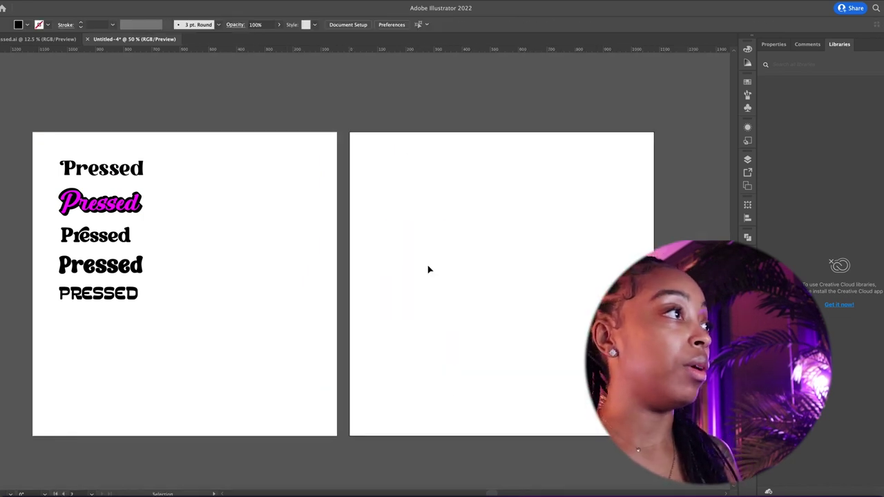
key("super+z")
left_click(442, 361)
left_click_drag(450, 351, 426, 275)
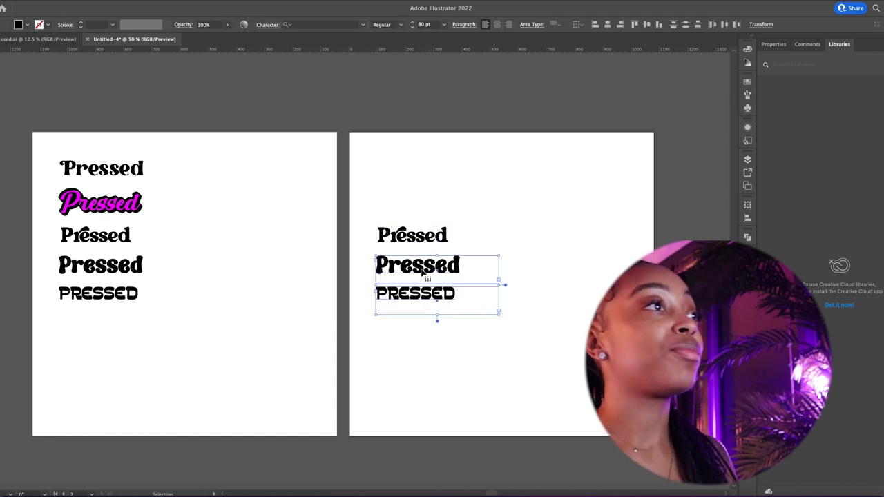
key("Delete")
Convert the remaining "Pressed" to outlines, enlarge it to about 712 px wide and move it toward the artboard's centre.
left_click(466, 246)
key("super+shift+o")
left_click_drag(450, 243, 578, 313)
left_click(578, 313)
left_click_drag(511, 264, 526, 271)
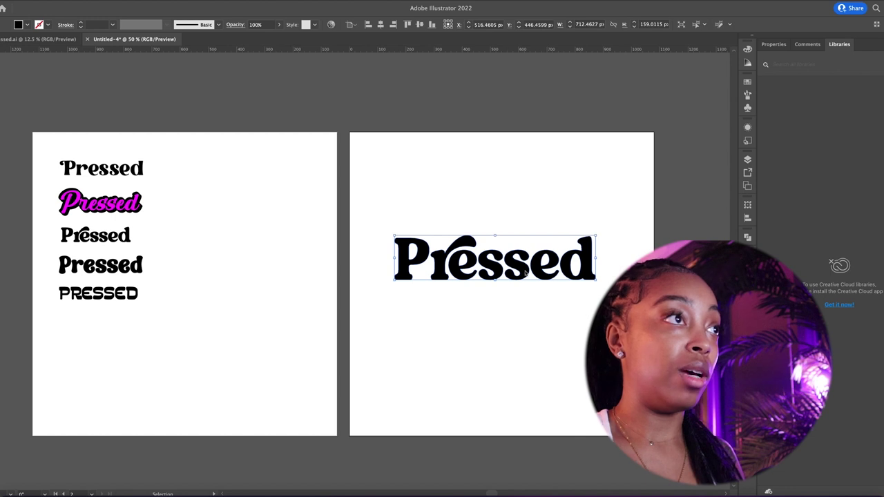
Examine the letterforms of the enlarged "Pressed" wordmark, especially the r arching over the e.
key("super+equal")
key("super+equal")
key("super+equal")
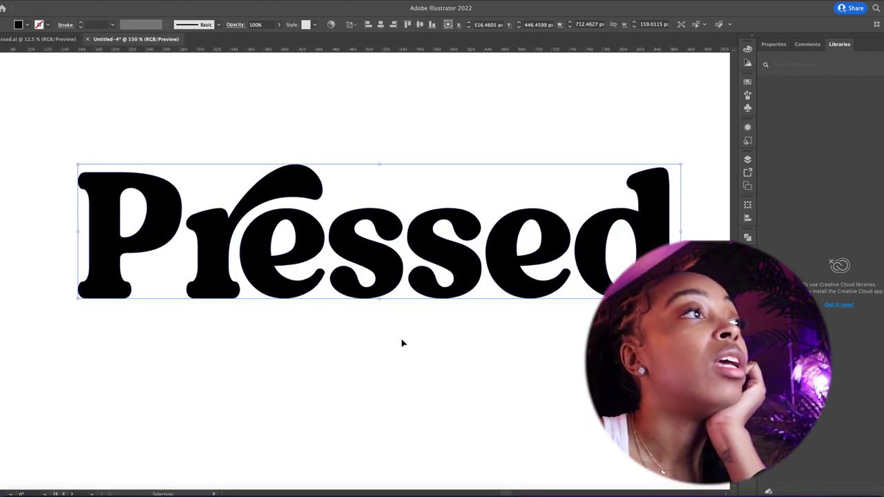
left_click(454, 345)
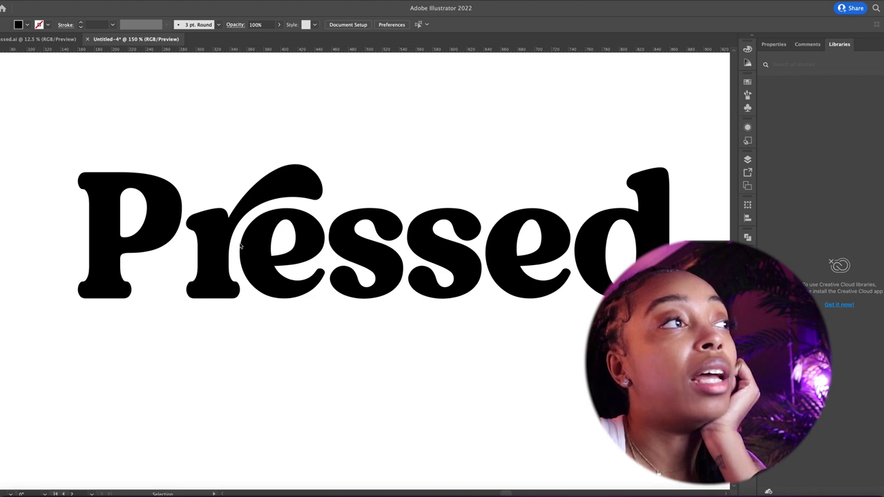
scroll(240, 246, "up", 3)
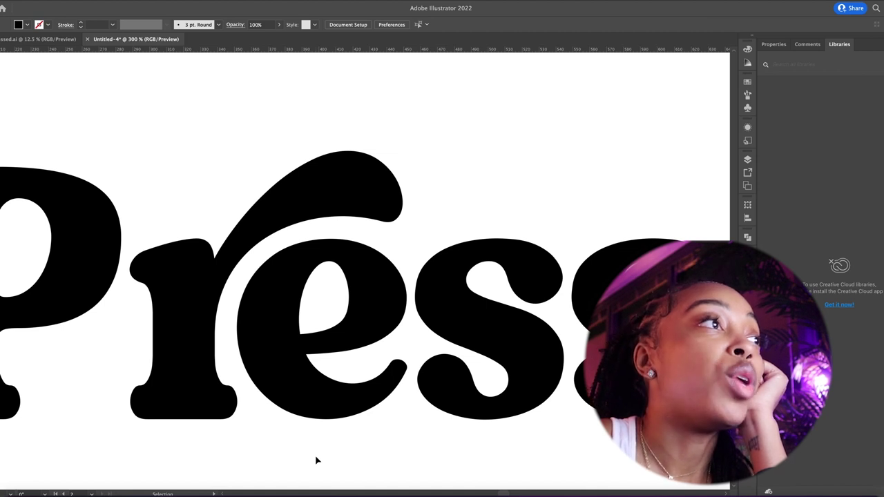
key("ctrl+1")
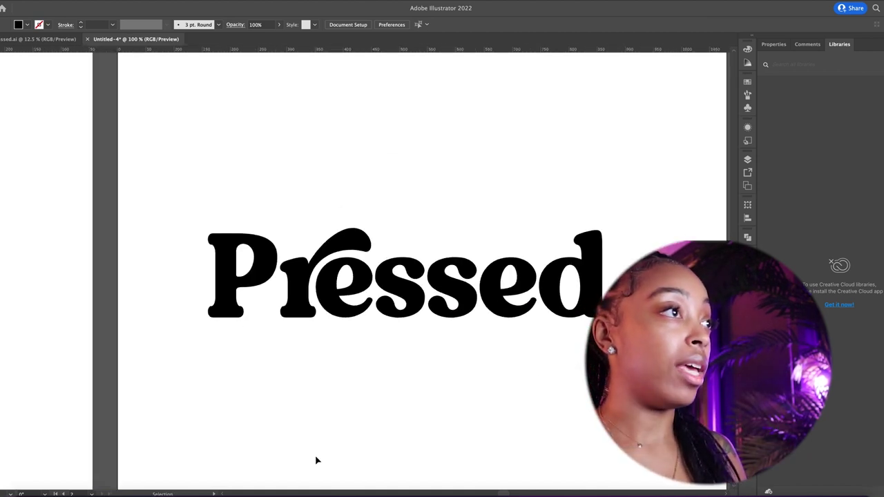
scroll(317, 460, "right", 4)
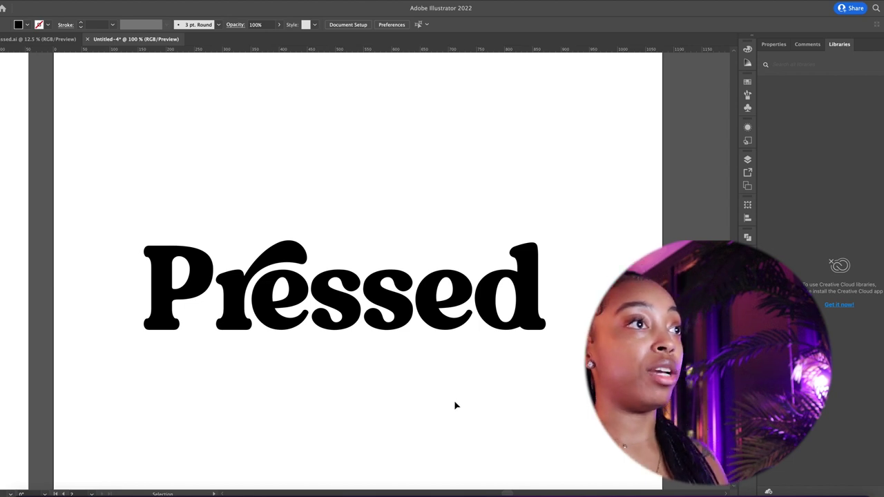
Move the P of the outlined wordmark up and inward so it nests above the base of the r.
double_click(168, 302)
left_click_drag(167, 304, 202, 281)
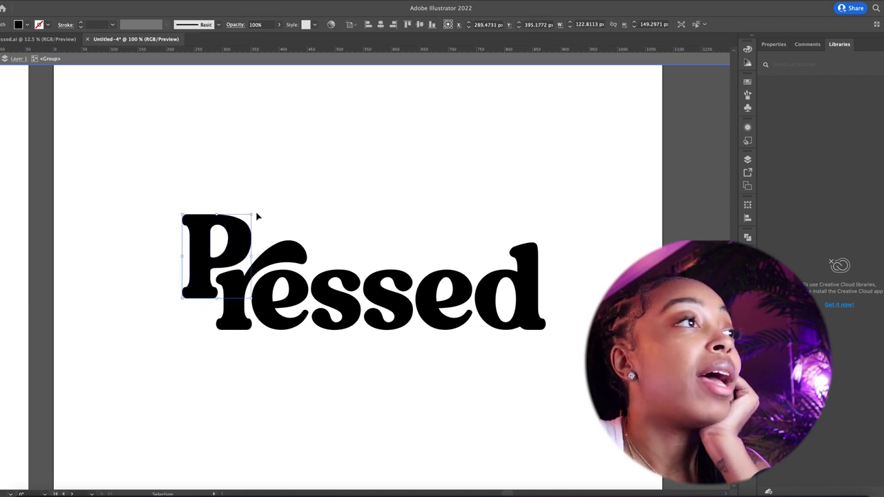
left_click(269, 180)
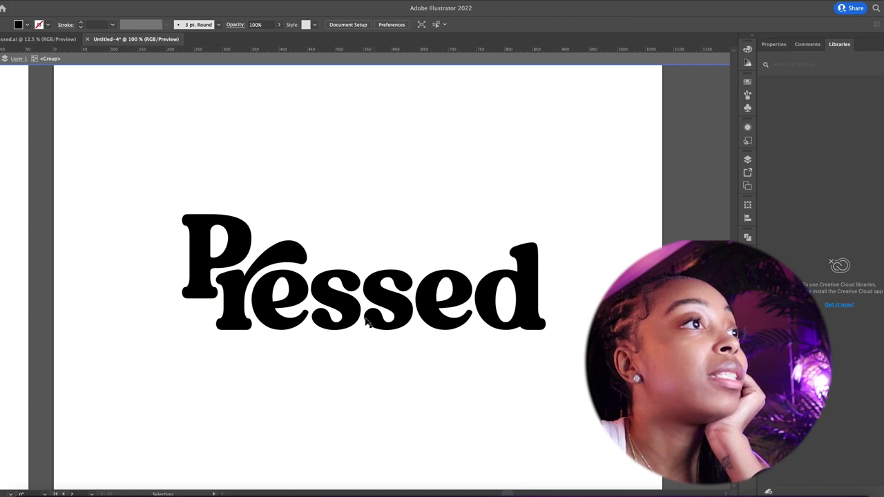
Stagger both s letters, the second e and the d at raised heights, tilting the e and closing the gaps between them.
left_click(390, 300)
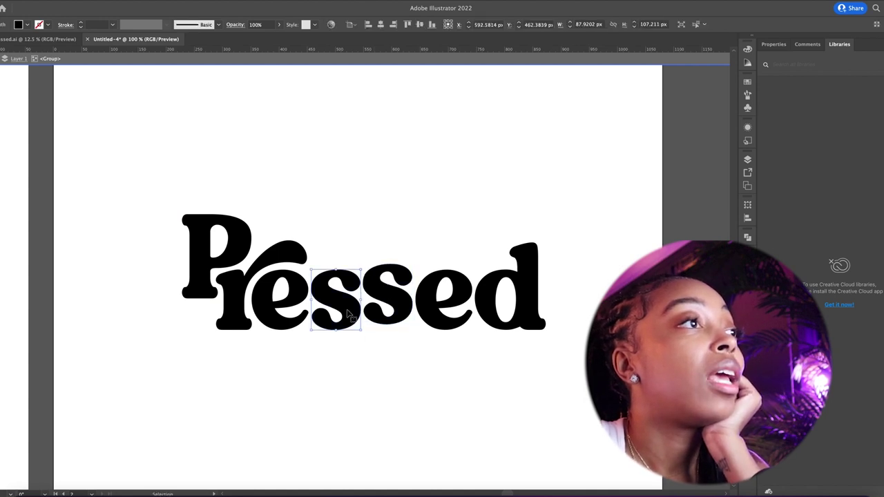
left_click_drag(349, 314, 468, 318)
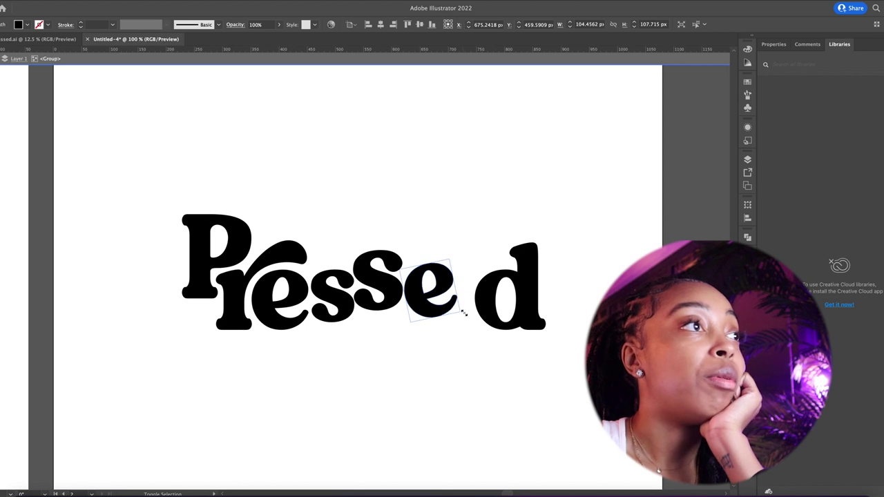
left_click_drag(428, 312, 470, 304)
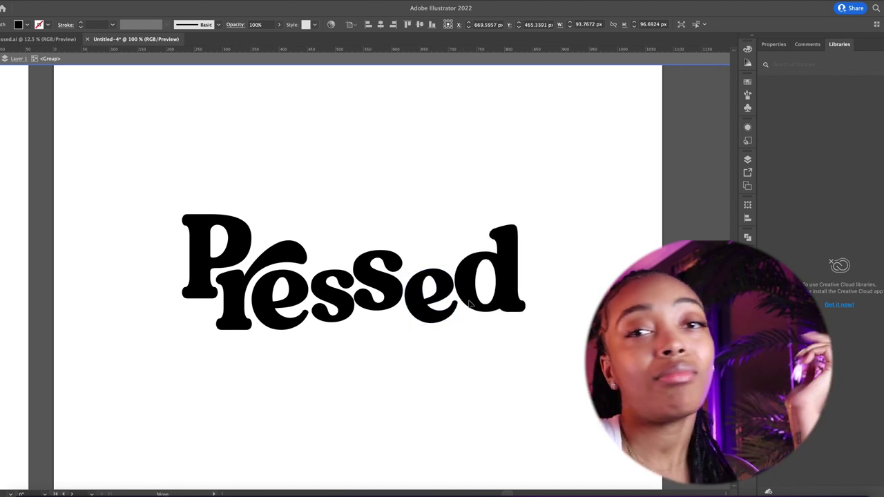
left_click_drag(471, 304, 470, 299)
left_click(364, 168)
scroll(363, 168, "down", 3)
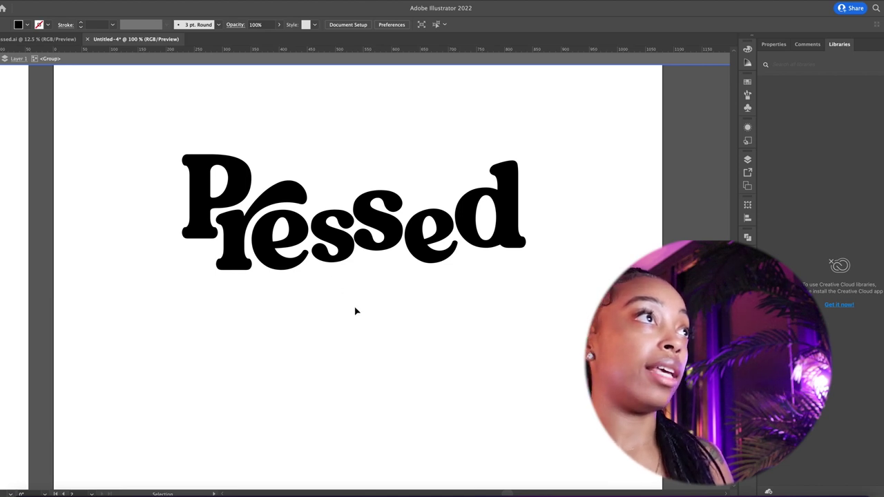
Duplicate the staggered wordmark straight below itself, then move both wordmarks further up the artboard.
key("Escape")
left_click(340, 240)
left_click_drag(340, 235, 340, 423)
left_click_drag(303, 302, 321, 190)
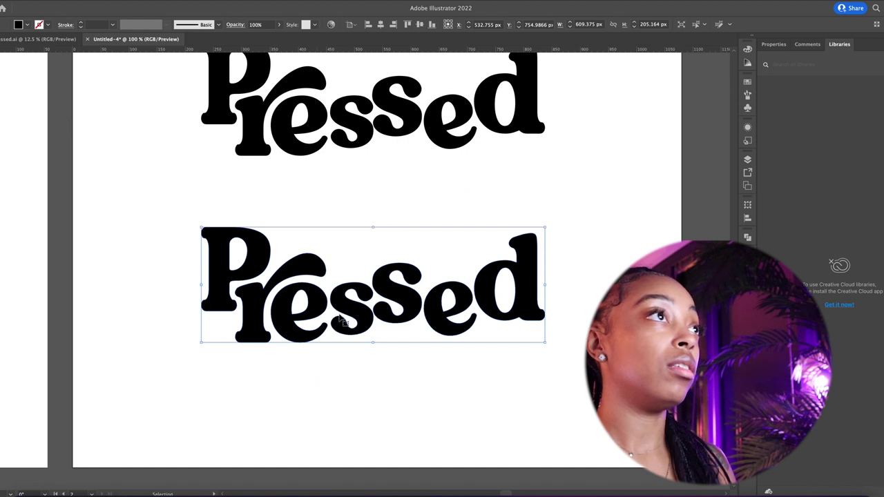
left_click_drag(356, 112, 359, 56)
left_click_drag(288, 296, 286, 264)
Move the second s, the last e and the d of the lower copy beneath "Pres" to form a second line.
double_click(291, 271)
left_click_drag(534, 314, 535, 315)
left_click_drag(492, 282, 307, 344)
left_click(435, 348)
left_click_drag(335, 318, 373, 340)
left_click_drag(278, 349, 330, 343)
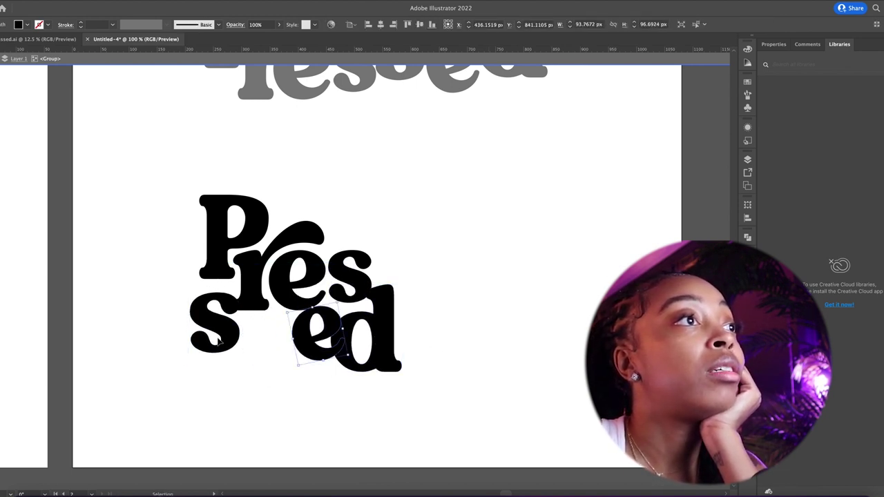
Tuck the second line's s, e and d under "Pres", rotate the d clockwise, and move the stacked wordmark toward the artboard's right half.
left_click_drag(227, 327, 221, 322)
left_click_drag(301, 337, 269, 344)
left_click_drag(347, 366, 325, 368)
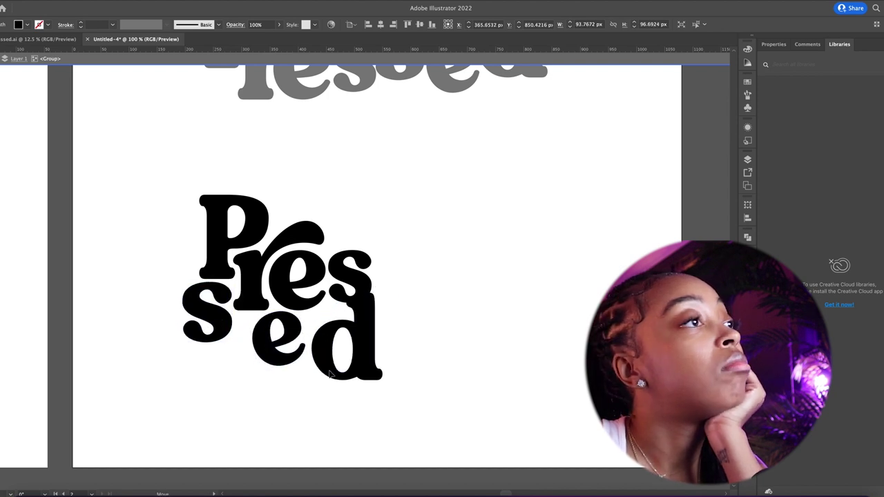
left_click_drag(386, 288, 391, 310)
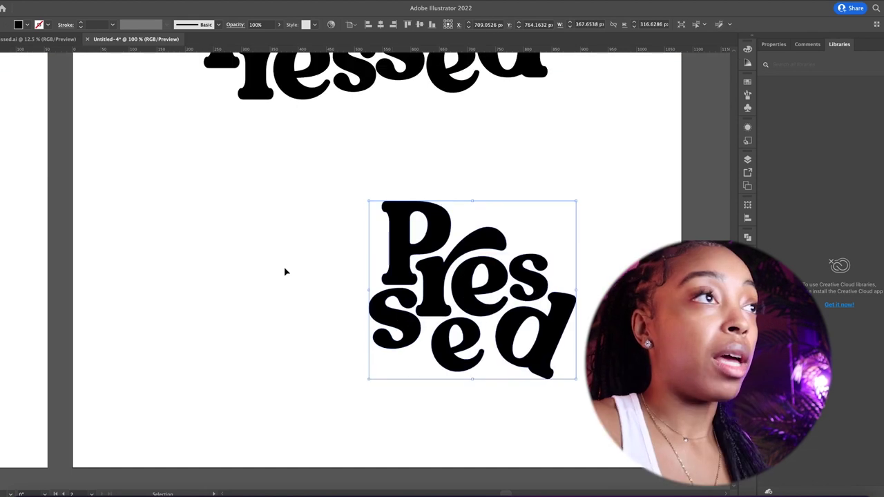
left_click(285, 270)
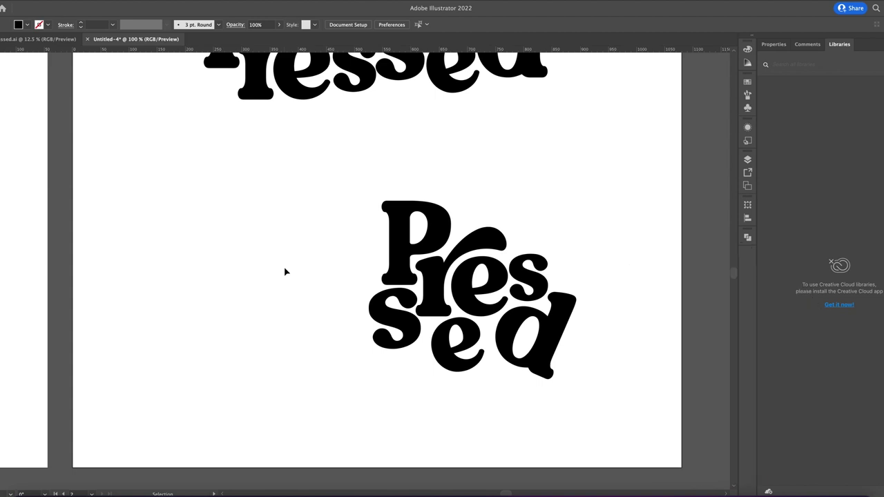
Shrink the first e of the upper one-line wordmark and tuck it closer beneath the arch of the r.
scroll(144, 297, "up", 3)
key("super+minus")
key("super+minus")
key("super+equal")
key("super+equal")
left_click_drag(294, 316, 280, 269)
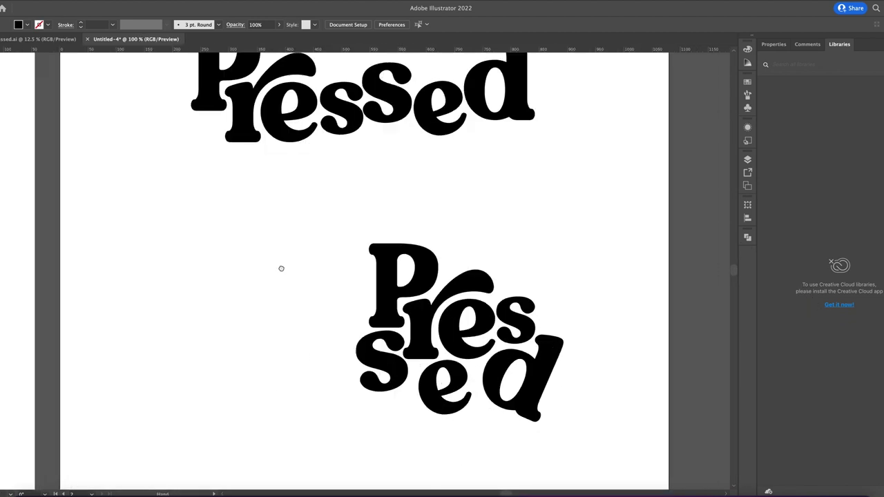
left_click_drag(284, 141, 274, 296)
key("super+equal")
key("super+equal")
left_click_drag(87, 393, 138, 433)
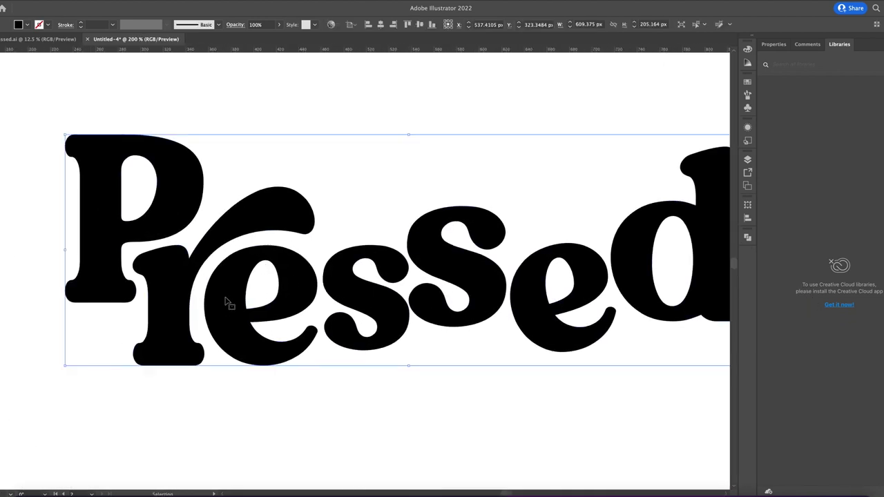
double_click(229, 301)
left_click(294, 373)
double_click(250, 321)
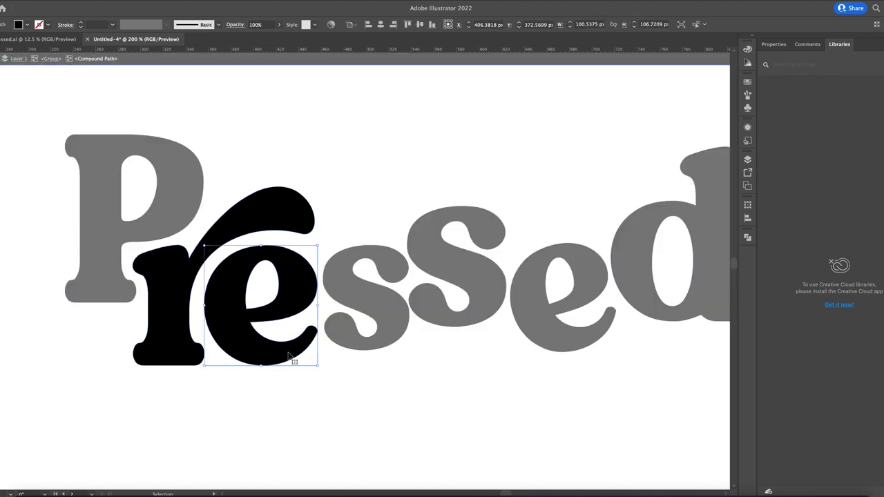
left_click_drag(318, 366, 298, 345)
left_click_drag(302, 350, 258, 331)
left_click(201, 338)
Extend the inner foot serif of the upper wordmark's r sideways so it reaches under the e.
key("a")
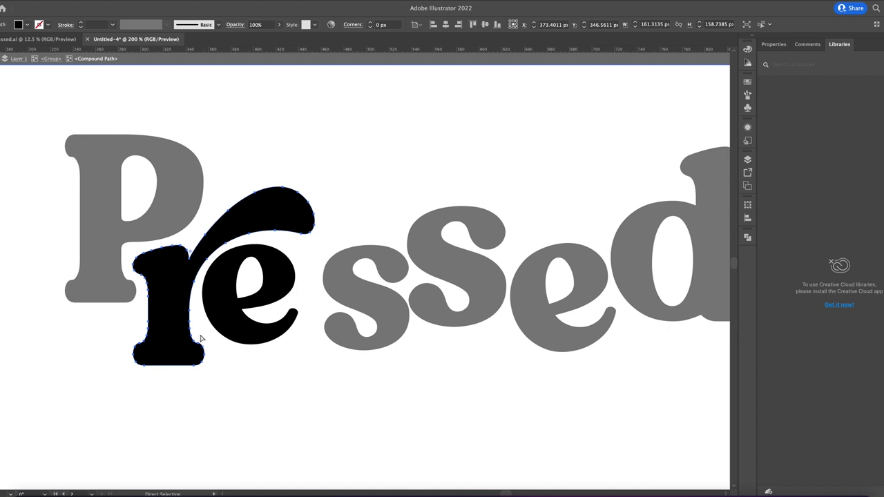
left_click_drag(216, 377, 216, 377)
left_click_drag(204, 358, 218, 359)
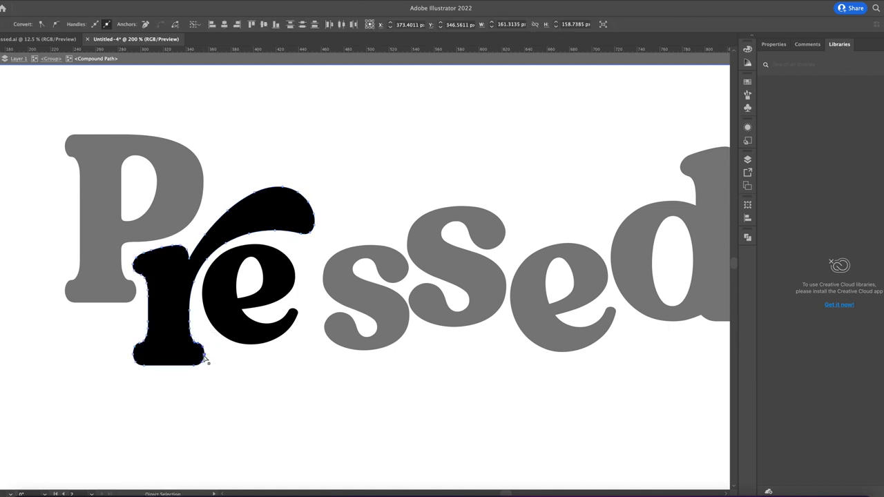
key("super+equal")
key("super+equal")
key("super+equal")
left_click(353, 238)
left_click_drag(353, 238, 369, 240)
left_click(440, 288)
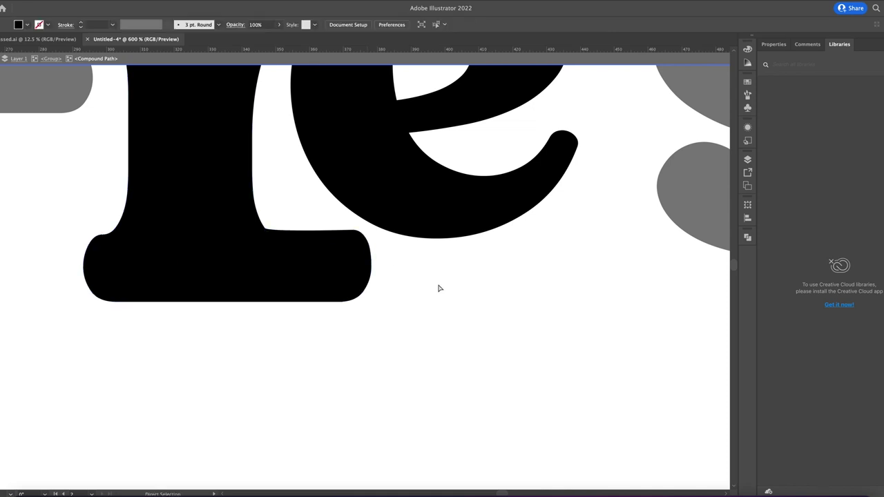
key("super+minus")
key("super+minus")
Lengthen the stem of the upper wordmark's P downward until the letter is about 176 px tall.
double_click(439, 288)
left_click_drag(87, 191, 145, 300)
left_click(225, 297)
left_click_drag(168, 263, 230, 307)
left_click_drag(274, 337, 287, 348)
left_click_drag(155, 264, 232, 309)
left_click_drag(285, 327, 269, 367)
left_click_drag(161, 64, 240, 387)
left_click_drag(203, 249, 197, 256)
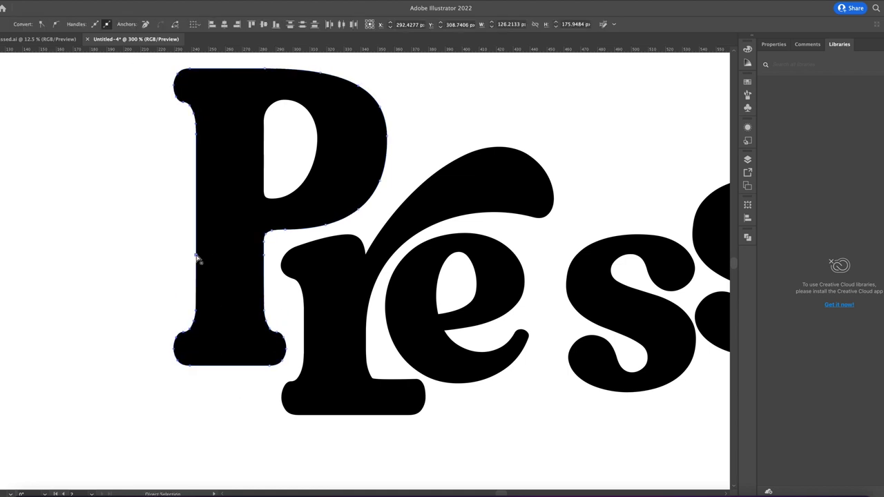
left_click(221, 403)
scroll(501, 320, "right", 4)
key("super+minus")
mouse_move(518, 288)
left_mouse_down()
mouse_move(495, 293)
mouse_move(515, 288)
left_mouse_up()
left_click(538, 339)
key("super+z")
key("super+z")
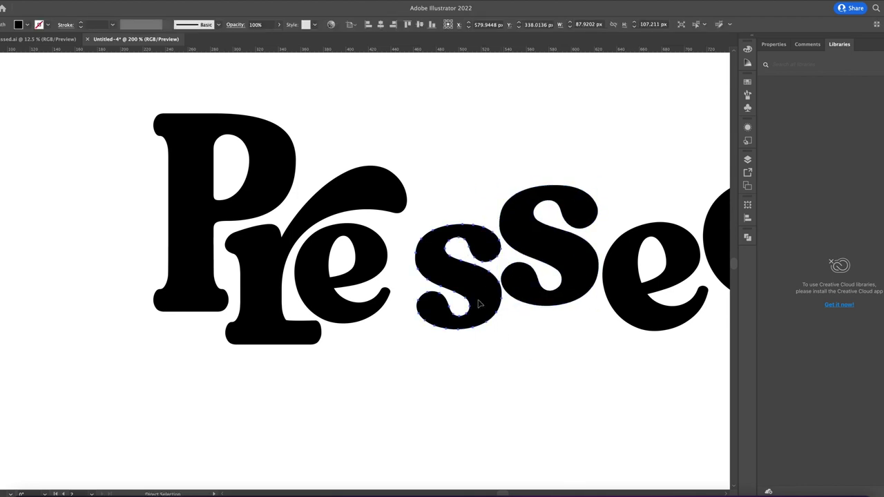
left_click(518, 290, "shift")
key("v")
left_click_drag(517, 290, 504, 293)
key("super+z")
Move the two s letters, second e and d of the upper wordmark toward the reduced first e to close the gap.
double_click(483, 275)
scroll(561, 367, "right", 4)
left_click_drag(474, 335, 449, 326)
left_click_drag(578, 306, 555, 304)
double_click(575, 383)
Rotate the d at the end of the upper wordmark slightly clockwise and nudge it into place beside the e.
key("super+minus")
key("super+minus")
key("super+minus")
key("super+minus")
key("super+minus")
key("super+equal")
key("super+equal")
key("super+minus")
key("super+equal")
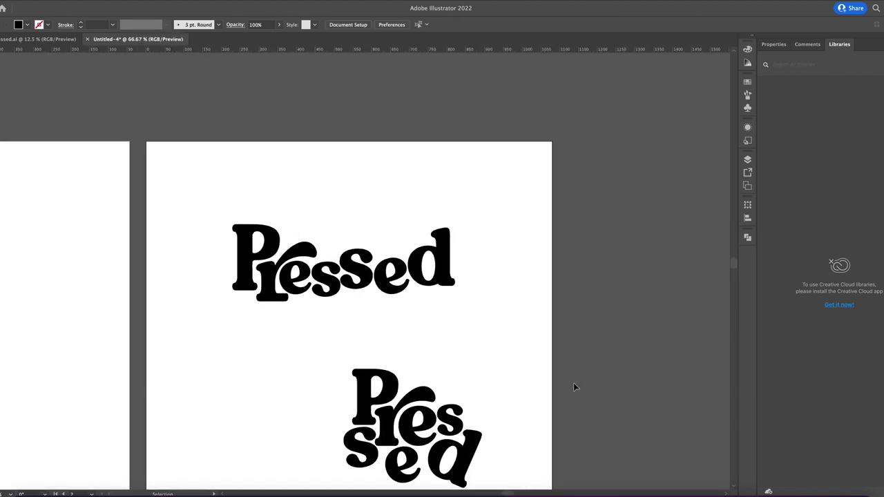
left_click_drag(265, 353, 285, 296)
scroll(285, 296, "down", 2)
key("ctrl+plus")
key("ctrl+plus")
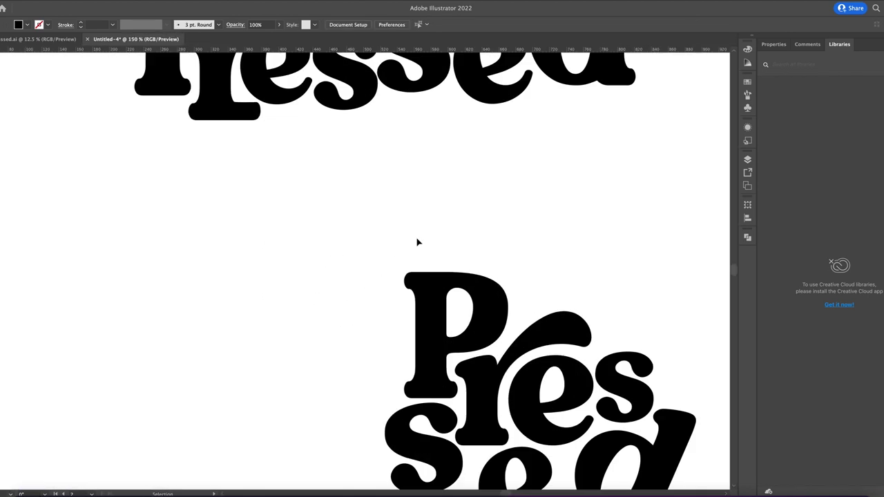
scroll(417, 241, "up", 5)
double_click(589, 154)
left_click_drag(641, 132, 645, 137)
left_click_drag(600, 205, 603, 206)
double_click(530, 364)
left_click_drag(530, 366, 385, 41)
double_click(299, 226)
left_click(339, 255)
left_click(417, 268, "shift")
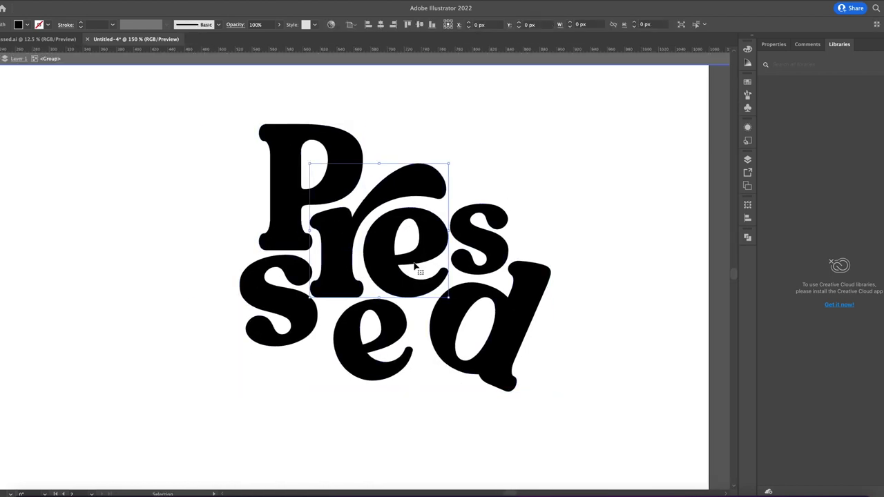
key("super+minus")
key("super+minus")
double_click(416, 252)
left_click_drag(377, 288, 235, 295)
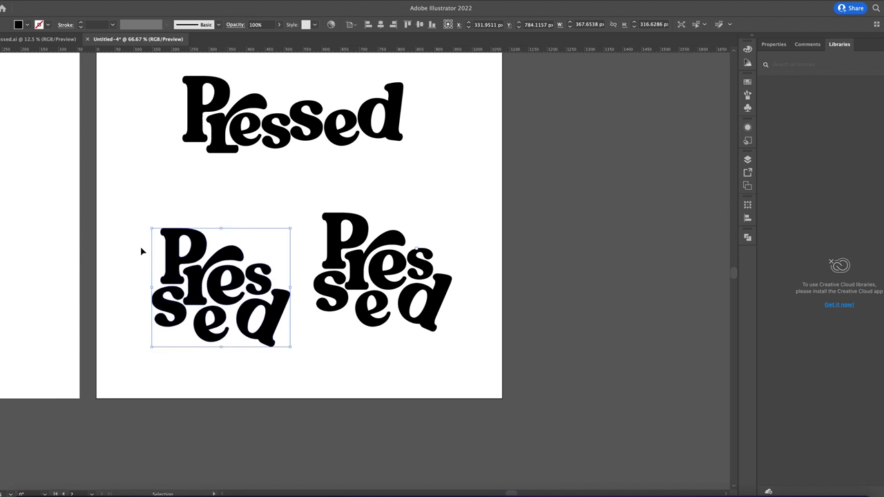
left_click(144, 252)
left_click(234, 273)
key("Delete")
Shrink the "re" and the lower s of the stacked wordmark, and shift the lower e and d to tighten the spacing.
double_click(359, 268)
left_click(361, 268)
left_click_drag(406, 289, 404, 284)
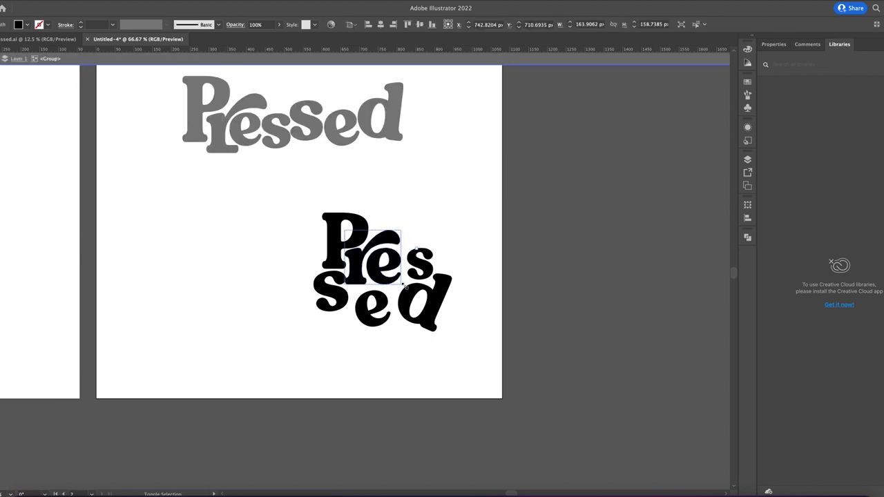
left_click(331, 293)
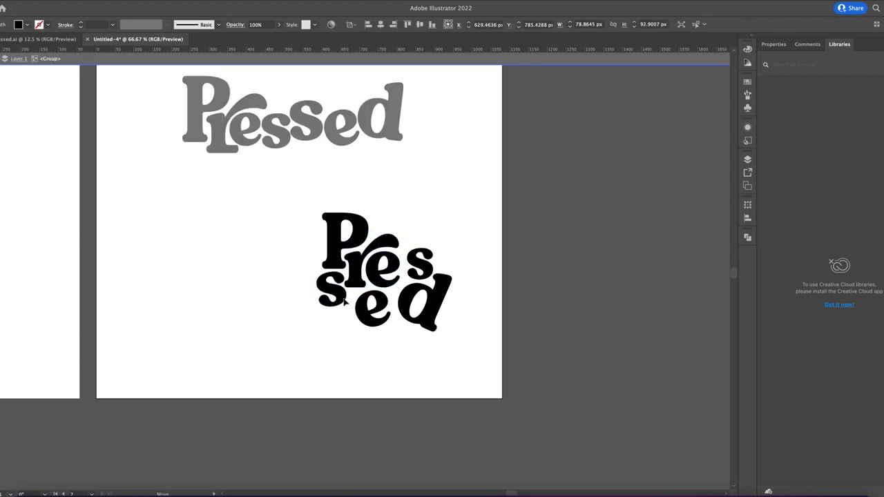
left_click_drag(363, 318, 361, 319)
left_click_drag(417, 320, 406, 324)
double_click(236, 230)
Duplicate the tightened stacked wordmark into the empty space on its left.
left_click_drag(236, 230, 456, 335)
left_click_drag(391, 252, 253, 248)
left_click(165, 291)
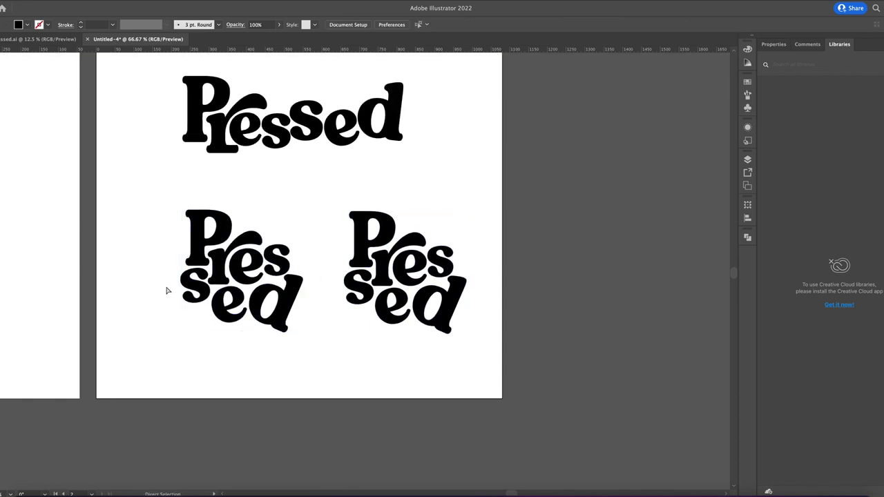
Delete the "re" pair from the left stacked wordmark.
scroll(219, 251, "up", 3)
double_click(280, 304)
key("Delete")
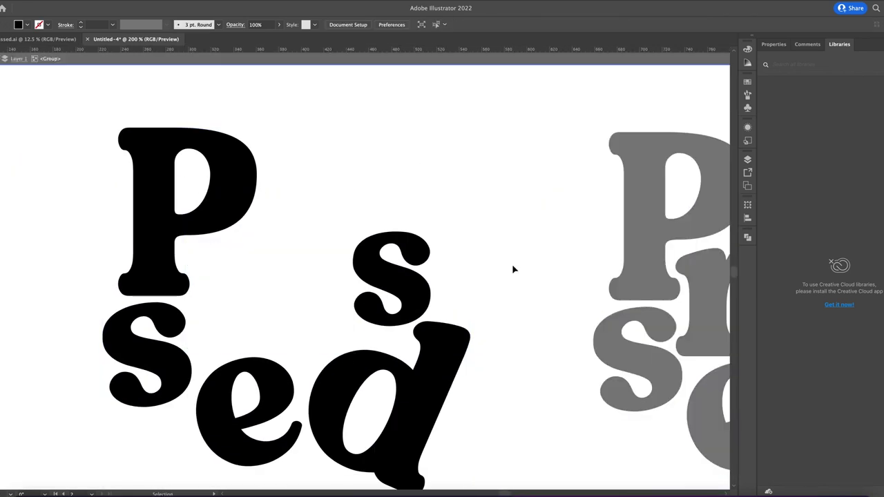
double_click(472, 316)
Copy the "re" with the extended serif from the upper wordmark into the left stack's gap, scaled to about 151 px wide.
key("super+minus")
key("super+minus")
scroll(386, 249, "up", 3)
double_click(300, 179)
key("super+c")
key("Escape")
key("super+v")
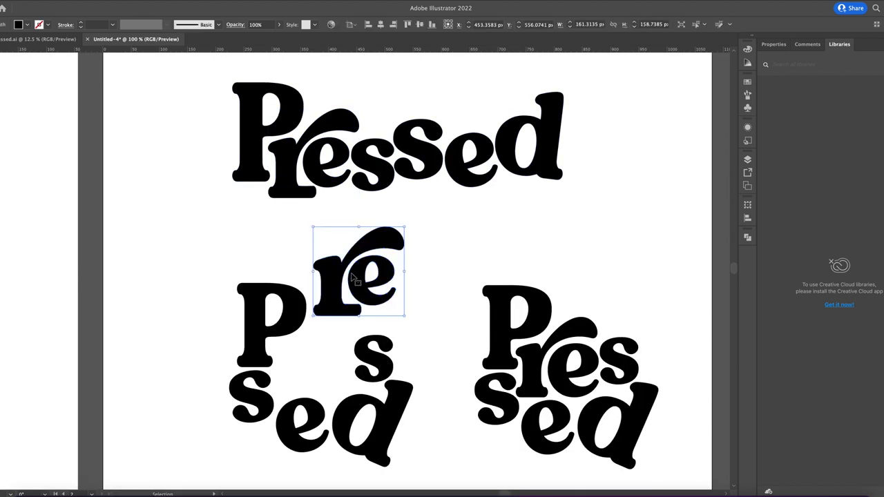
left_click_drag(370, 275, 310, 358)
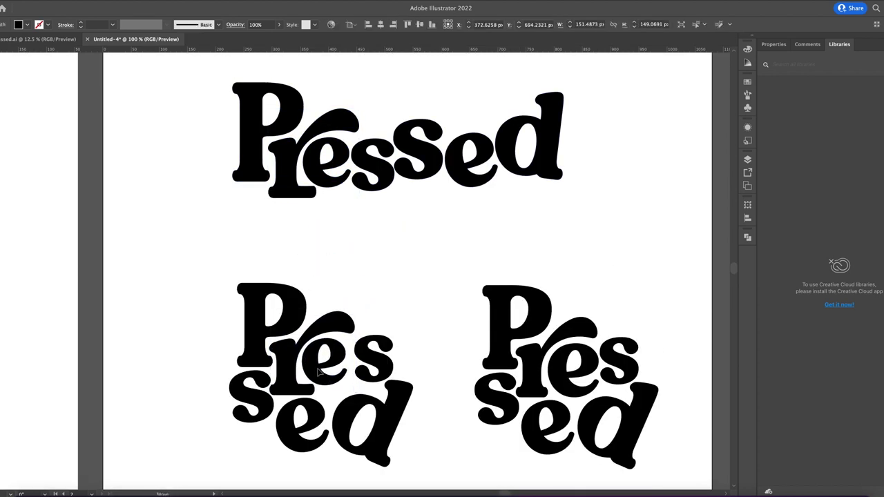
Move the upper s, lower e and d of the left stack closer around the inserted "re".
double_click(378, 368)
key("Escape")
left_click(322, 351)
double_click(344, 417)
left_click(319, 420)
left_click_drag(343, 423, 332, 413)
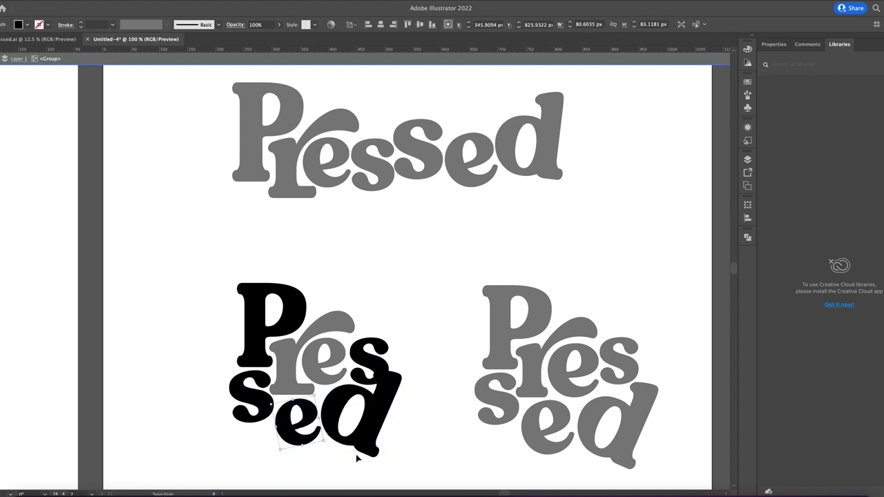
left_click_drag(373, 361, 371, 358)
Rotate the left stack's d further clockwise and nudge it into place below the upper s.
left_click_drag(408, 380, 416, 384)
double_click(407, 342)
double_click(362, 396)
left_click_drag(364, 397, 371, 406)
double_click(406, 329)
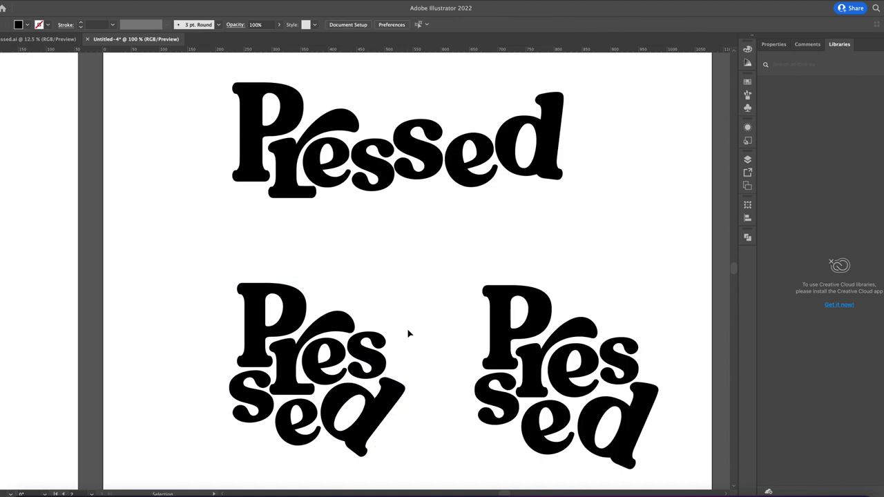
Fill the "re" pair in the left stacked wordmark with light grey.
scroll(413, 304, "down", 2)
scroll(413, 301, "right", 2)
double_click(229, 324)
left_click(230, 325)
left_click(27, 24)
left_click(40, 41)
double_click(353, 214)
left_click_drag(357, 215, 268, 227)
left_click(138, 311)
left_click(28, 25)
left_click(30, 48)
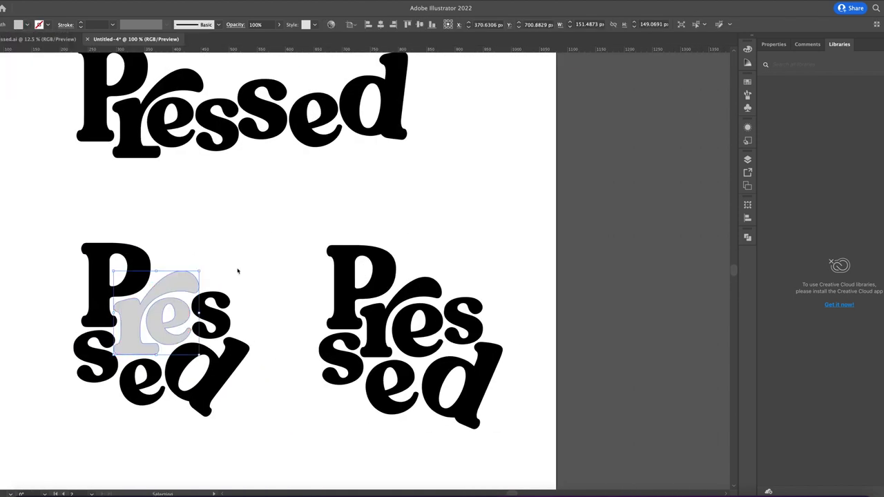
left_click(237, 270)
key("a")
key("ctrl+alt+0")
key("super+equal")
key("super+equal")
key("super+equal")
key("super+equal")
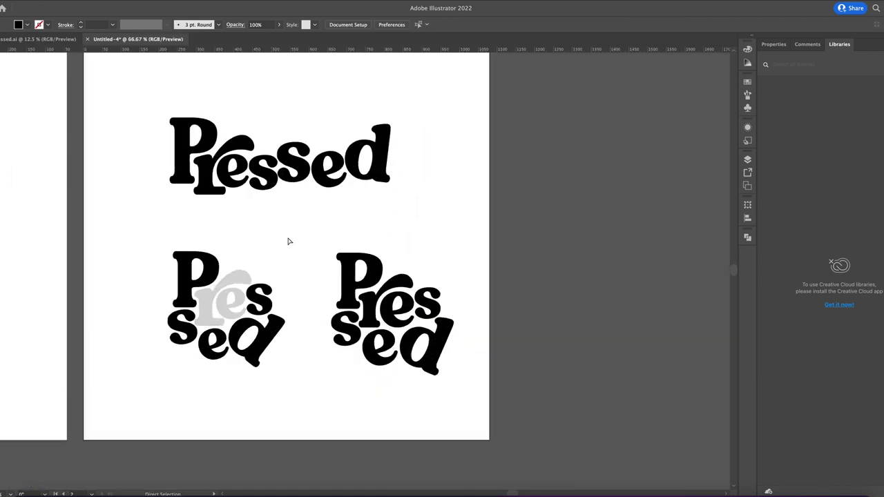
Fill the light grey "re" pair in the left stacked wordmark with black.
key("super+minus")
key("super+minus")
key("super+minus")
key("super+equal")
key("super+equal")
key("super+equal")
left_click_drag(206, 224, 258, 201)
left_click(225, 266)
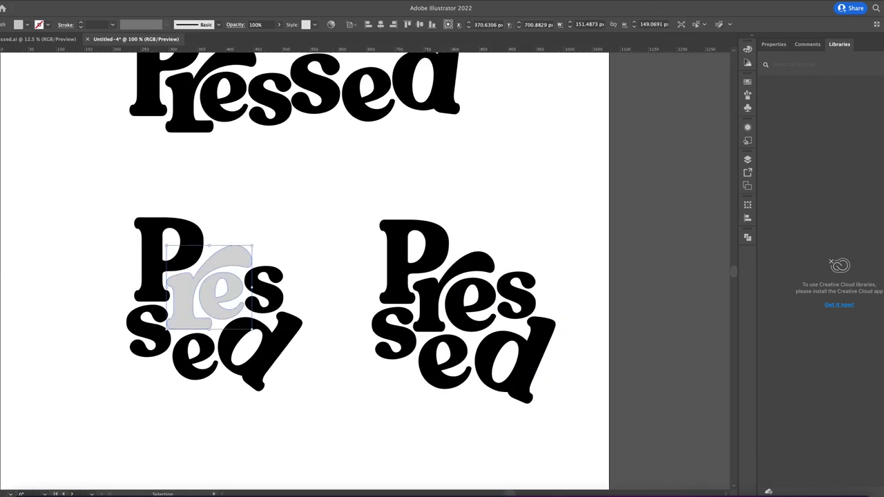
left_click(28, 25)
left_click(14, 40)
left_click(251, 206)
key("super+minus")
key("ctrl+minus")
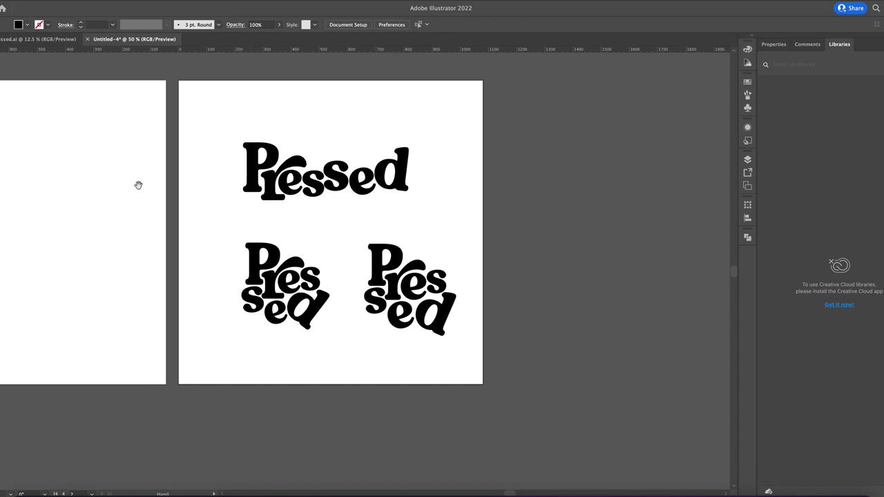
Move both stacked wordmarks off the artboard onto the empty canvas above it.
scroll(166, 197, "up", 2)
left_click_drag(478, 425, 276, 319)
left_click_drag(276, 325, 269, 53)
Bring the one-line and stacked wordmarks from Pressed.ai into this document and position them below the existing wordmark.
left_click(39, 40)
left_click(135, 40)
left_click(363, 226)
key("Delete")
key("super+v")
left_click_drag(391, 307, 368, 308)
left_click(461, 311)
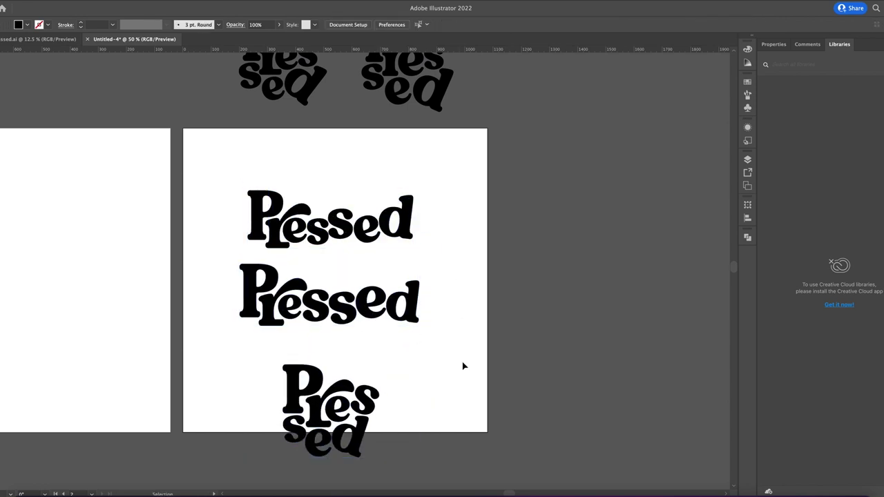
key("ctrl+minus")
key("ctrl+minus")
key("ctrl+minus")
key("ctrl+plus")
key("ctrl+plus")
key("ctrl+plus")
key("ctrl+minus")
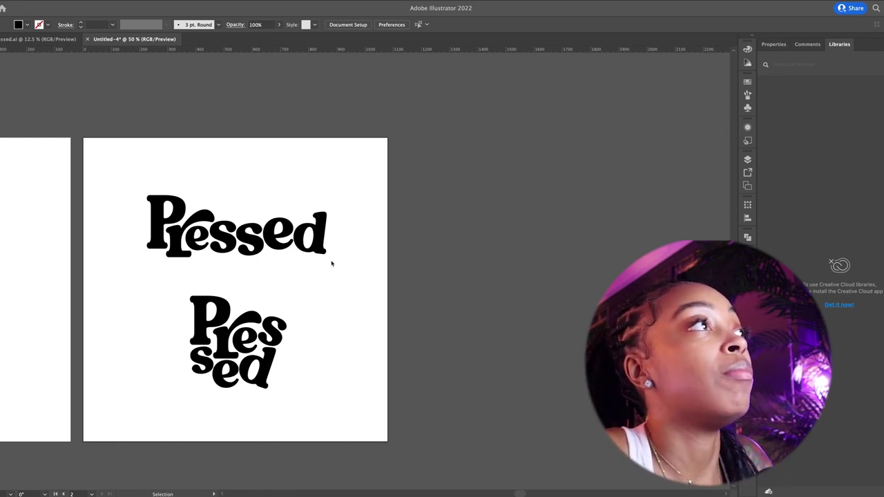
scroll(332, 263, "down", 2)
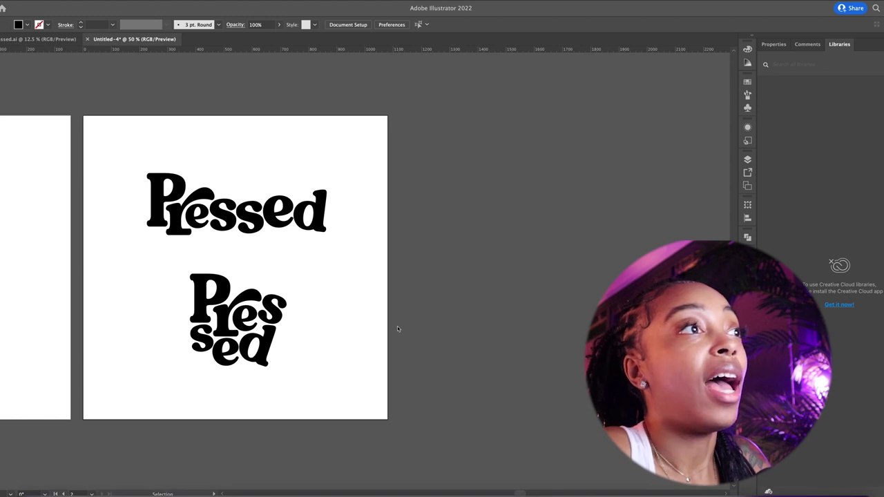
Move the earlier stacked wordmark with the slightly tilted d from above the artboard onto the canvas to its right.
left_click_drag(332, 291, 449, 299)
scroll(434, 308, "up", 6)
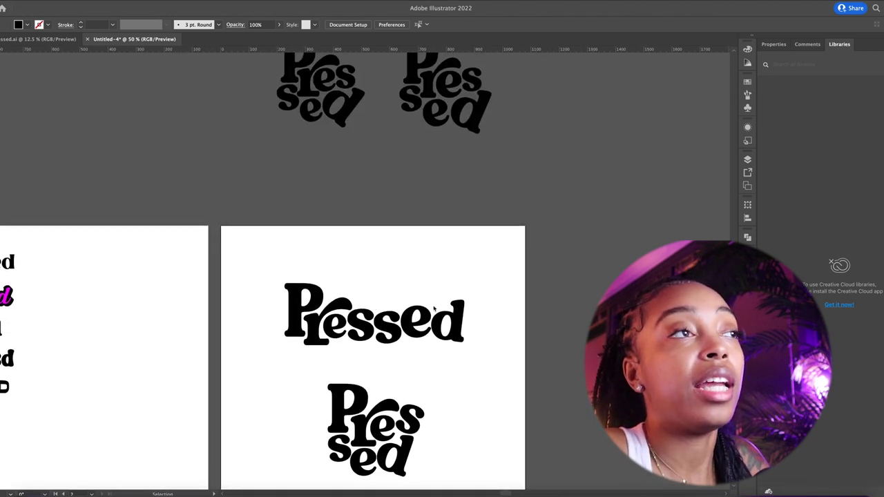
left_click_drag(406, 112, 498, 442)
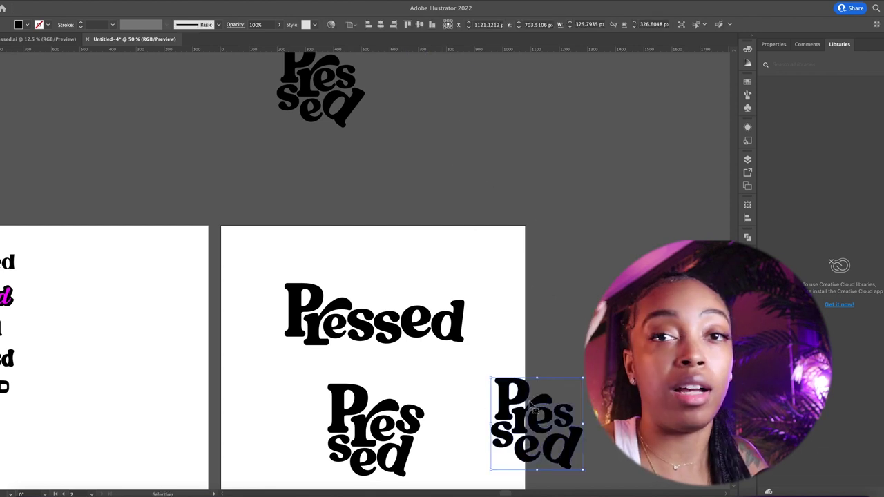
scroll(467, 415, "down", 8)
left_click_drag(522, 303, 587, 324)
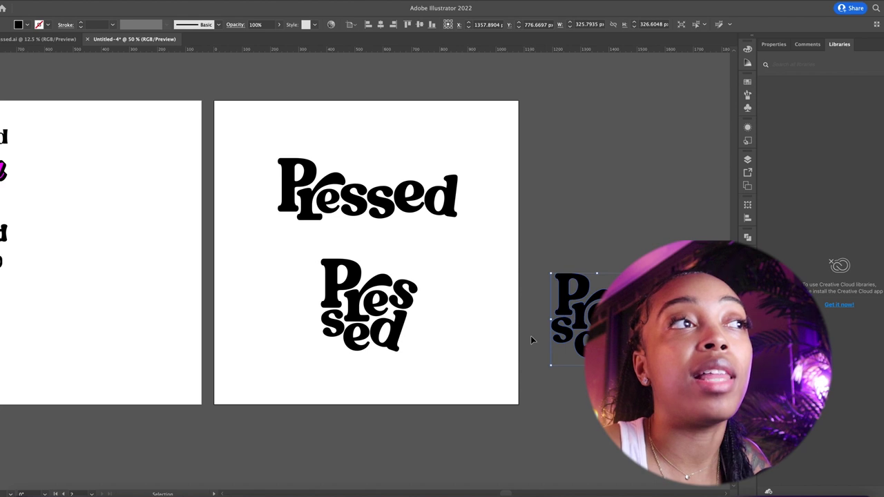
Compare the letter fit of the off-artboard stack with the stacked and one-line wordmarks on the artboard at 100% zoom.
key("super+1")
left_click(426, 388)
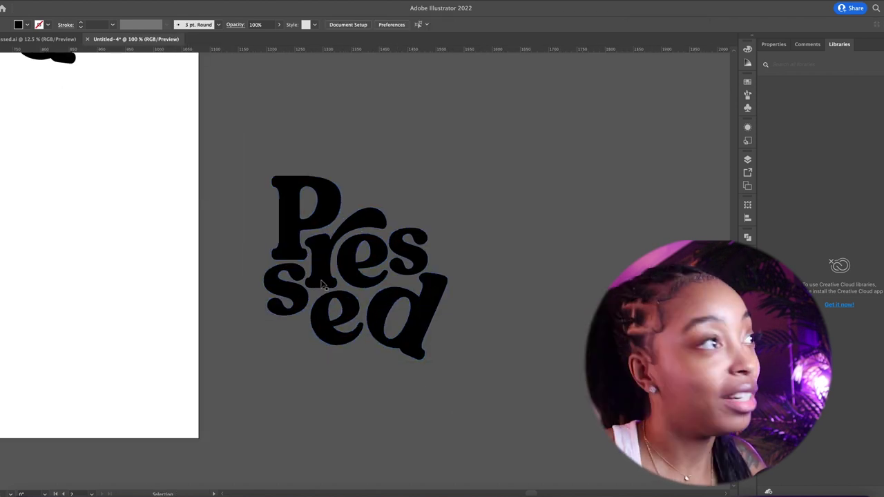
left_click_drag(152, 327, 326, 349)
left_click_drag(170, 201, 420, 227)
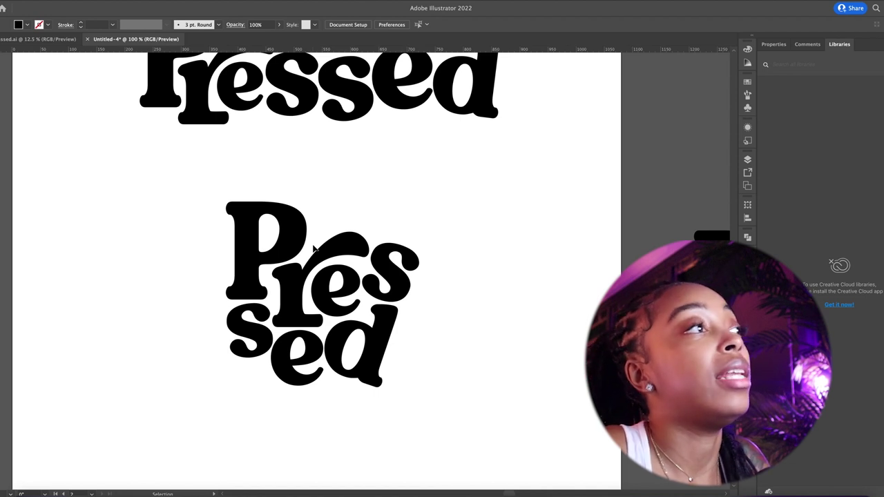
scroll(313, 249, "up", 2)
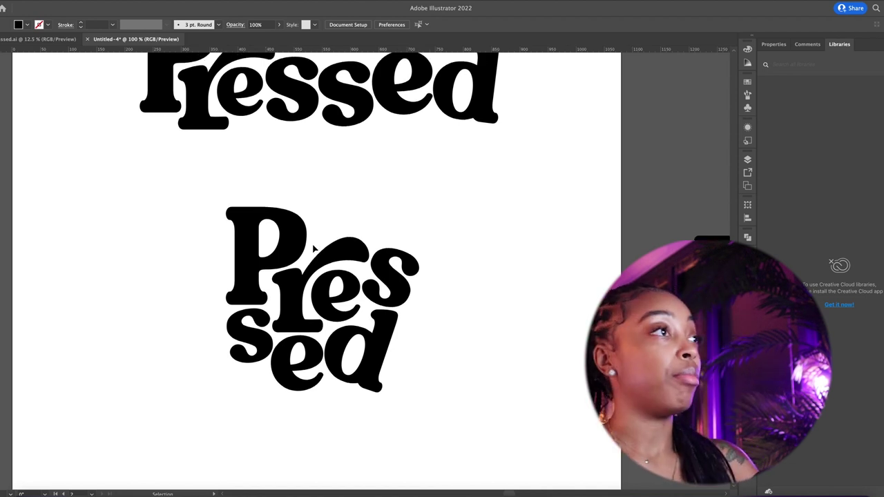
scroll(313, 249, "up", 3)
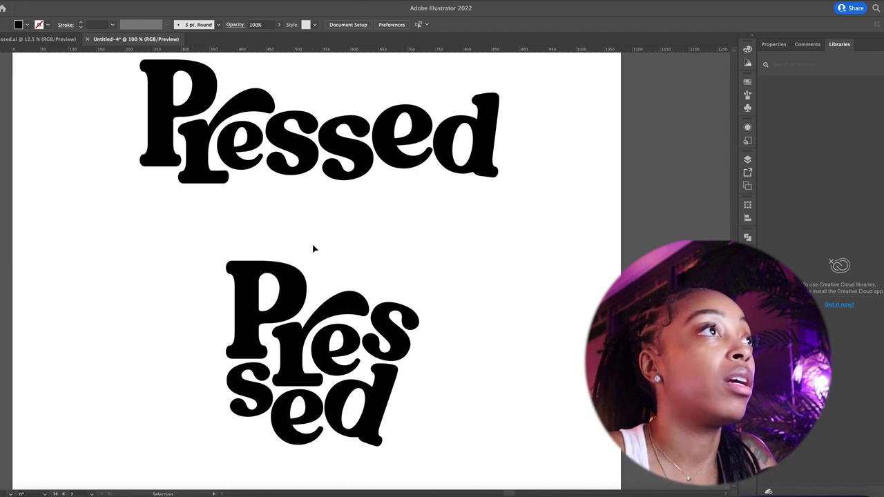
scroll(314, 248, "up", 2)
scroll(314, 249, "down", 2)
scroll(313, 249, "down", 1)
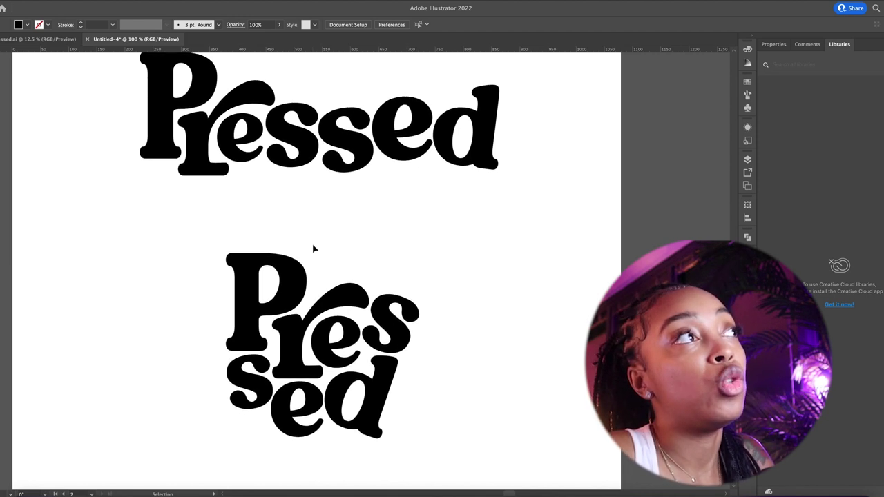
Nudge the letters "ssed" of the one-line wordmark 3 px left and 1 px down within its group.
left_click(296, 165)
double_click(301, 165)
left_click(304, 125)
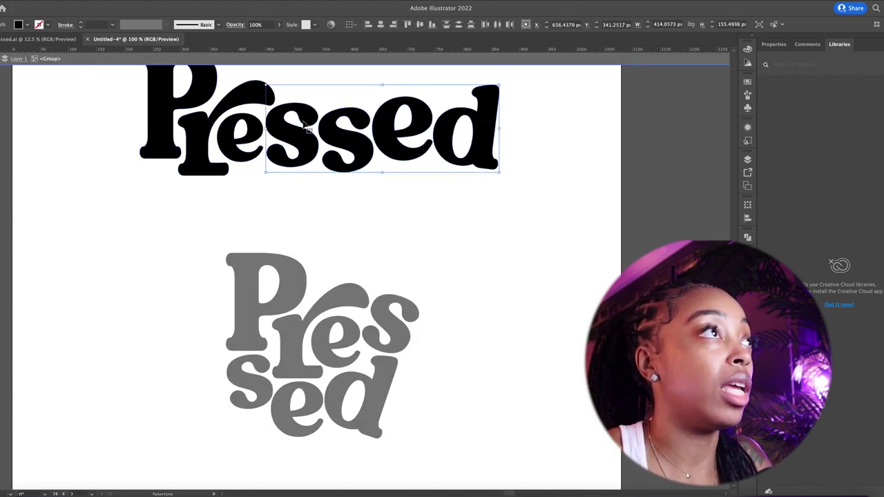
key("Left")
key("Left")
key("Down")
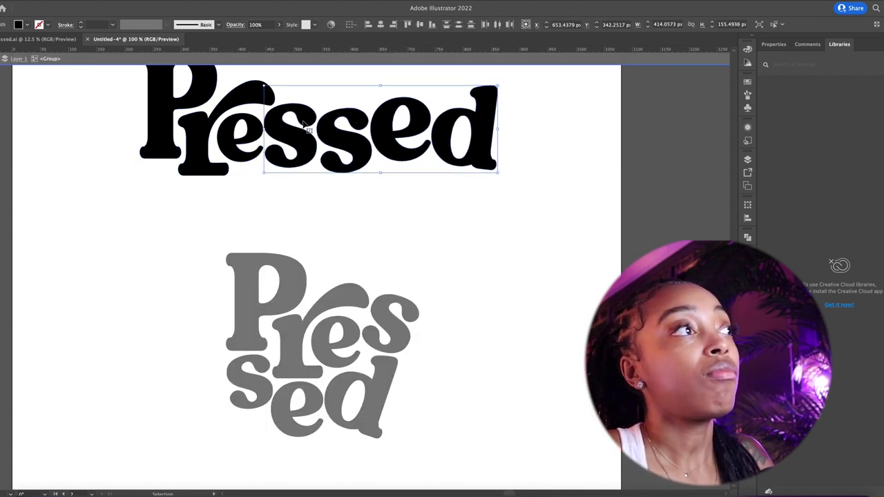
left_click(417, 222)
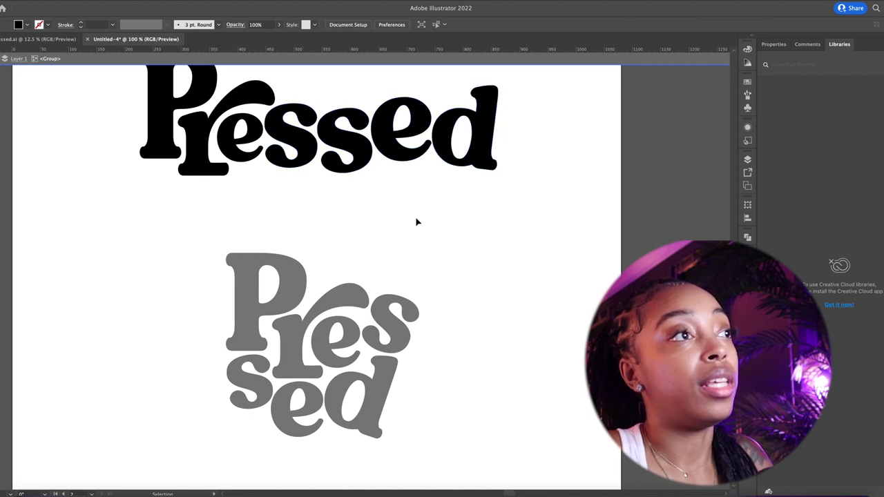
key("Escape")
scroll(416, 221, "up", 2)
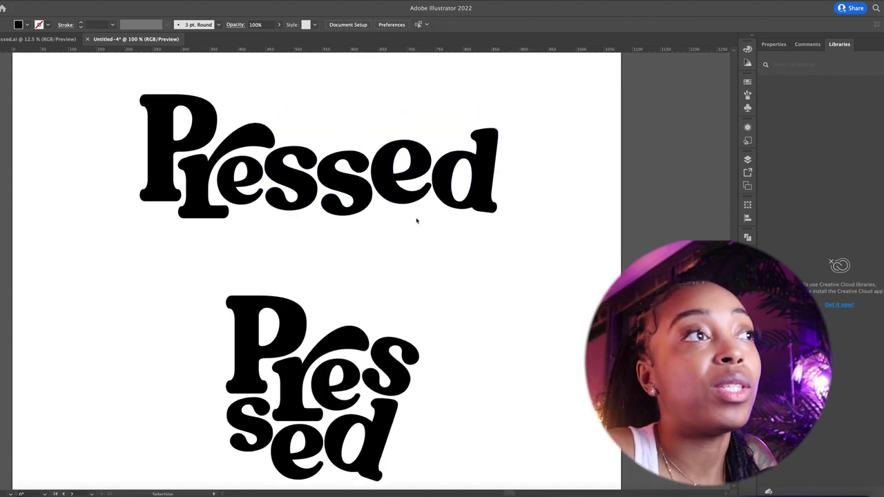
scroll(417, 221, "down", 1)
left_click_drag(518, 237, 353, 145)
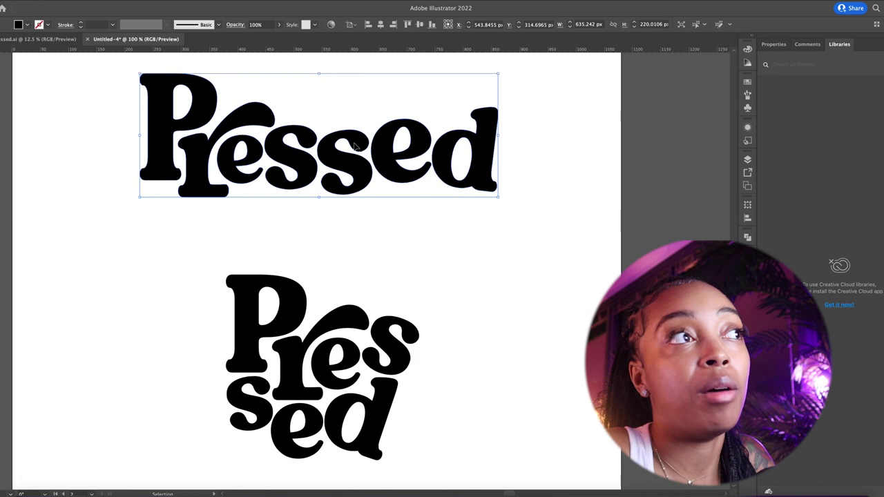
double_click(354, 146)
left_click(355, 128)
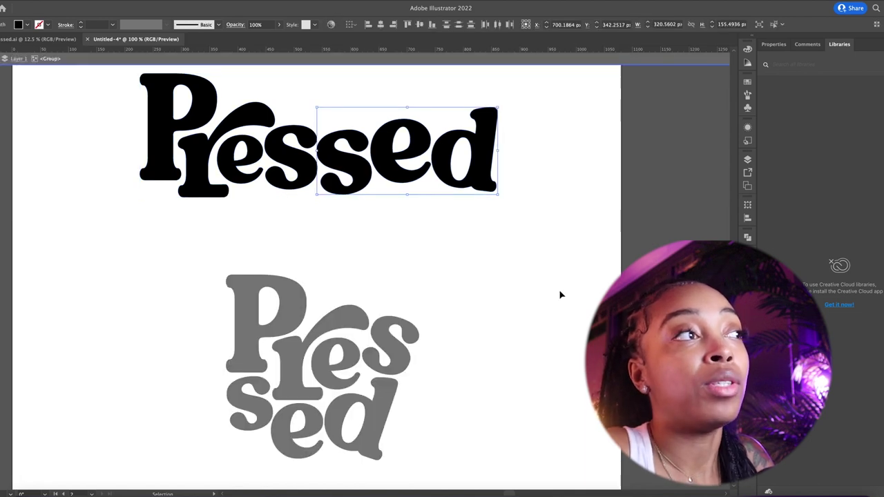
left_click(571, 368)
double_click(571, 378)
Move the off-artboard stacked wordmark onto the artboard, beside the other stack.
left_click_drag(512, 378, 357, 291)
left_click(584, 311)
left_click_drag(585, 310, 333, 294)
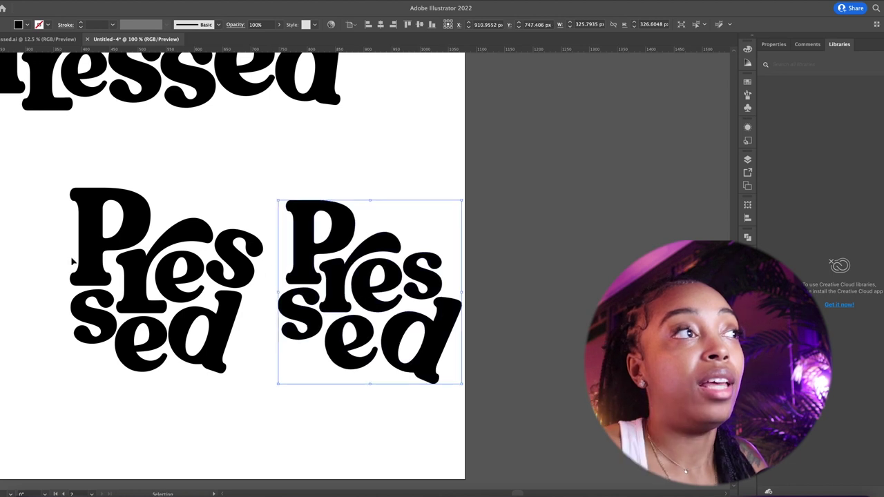
Group all letters of the artboard's left stacked wordmark and move the group left under the one-line wordmark's P.
left_click_drag(40, 192, 196, 355)
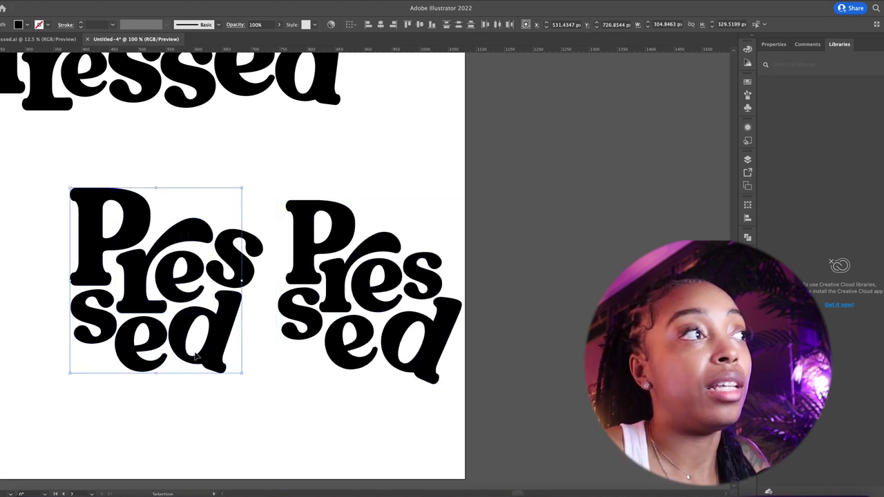
left_click_drag(256, 408, 73, 199)
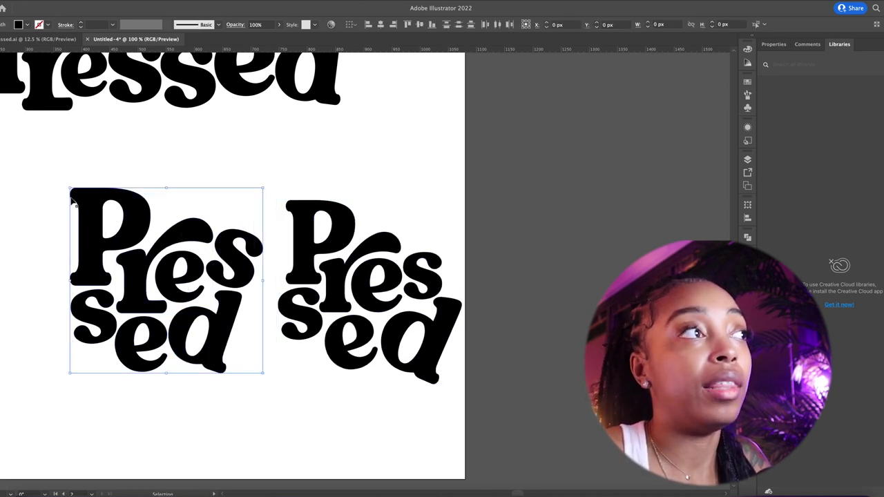
key("super+g")
left_click_drag(187, 312, 99, 312)
Move the smaller stacked wordmark back off the artboard onto the canvas beside it.
left_click_drag(253, 362, 489, 233)
left_click_drag(353, 284, 605, 219)
left_click(284, 313)
left_click_drag(256, 313, 430, 360)
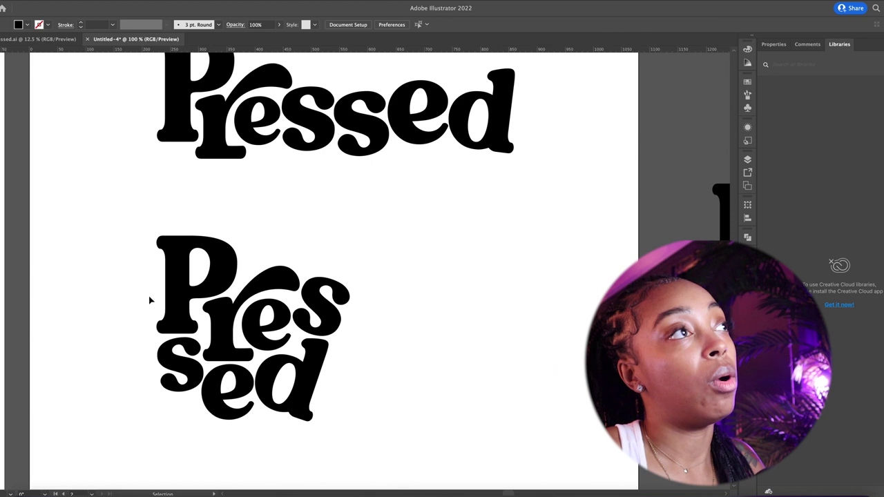
Move the grouped stacked wordmark right and slightly down, centring it beneath the one-line wordmark.
left_click_drag(106, 277, 362, 411)
left_click_drag(225, 343, 303, 372)
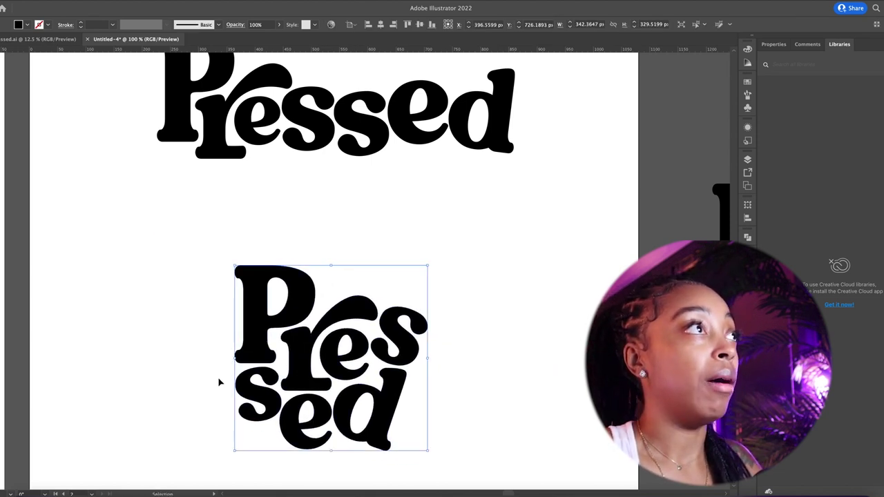
left_click(201, 381)
Move the leftover stacked wordmark from beside the artboard to the canvas above it, next to the other discarded stack.
key("ctrl+minus")
left_click_drag(407, 419, 273, 149)
left_click(189, 239)
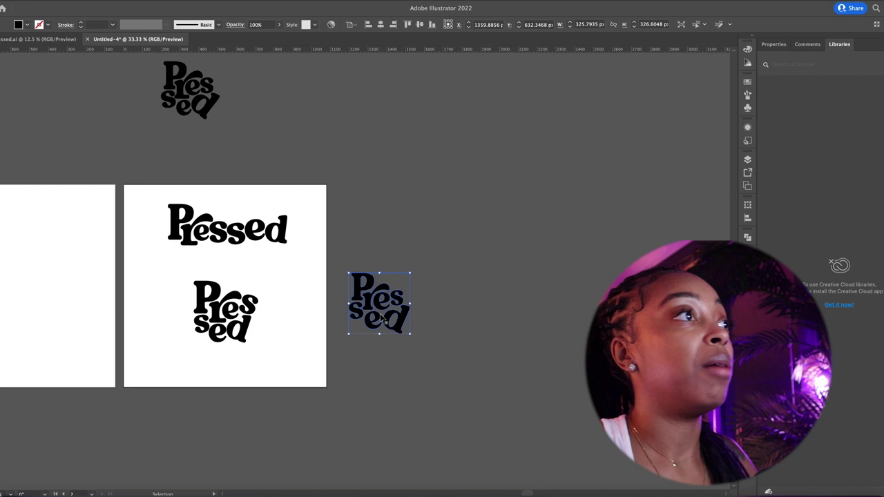
left_click_drag(379, 304, 105, 108)
left_click(340, 238)
left_click_drag(369, 280, 279, 259)
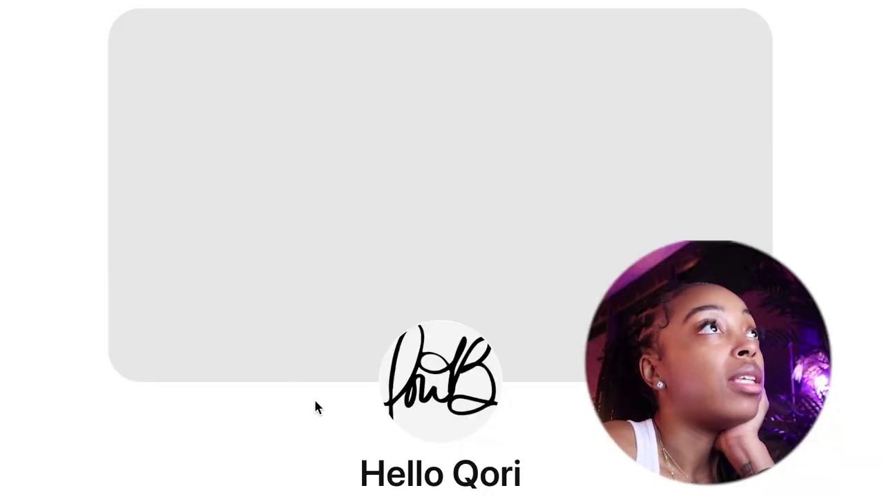
Switch to the Pinterest profile and open the saved secret board PRESSED.
scroll(315, 408, "down", 3)
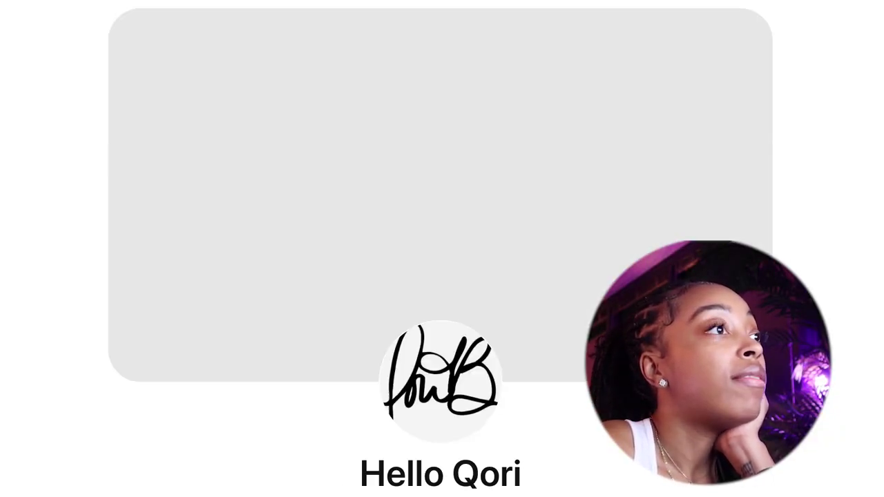
scroll(442, 276, "down", 5)
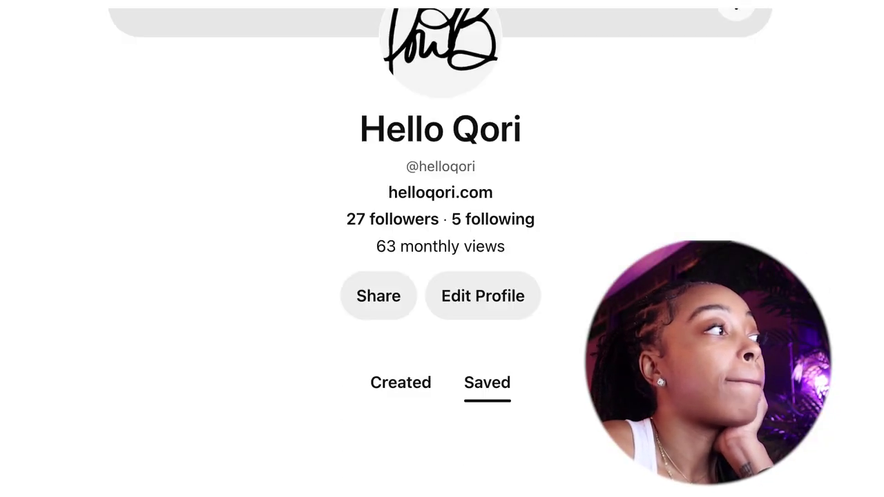
scroll(549, 360, "down", 4)
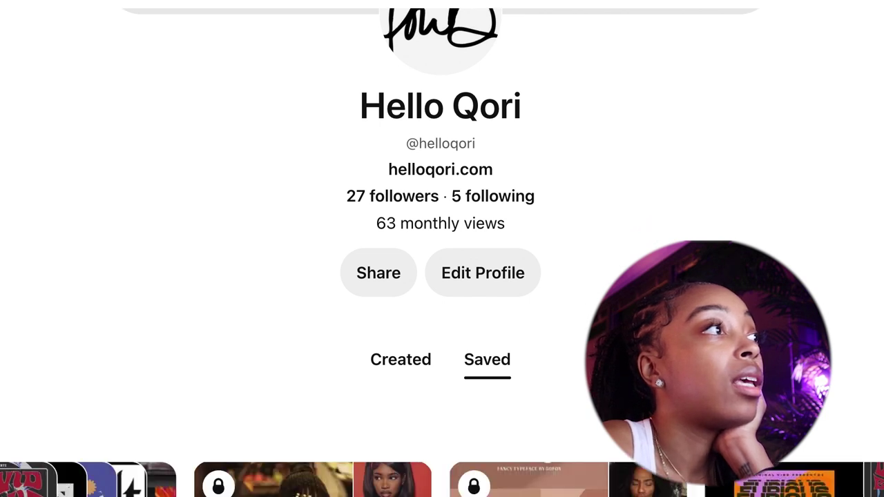
left_click(285, 338)
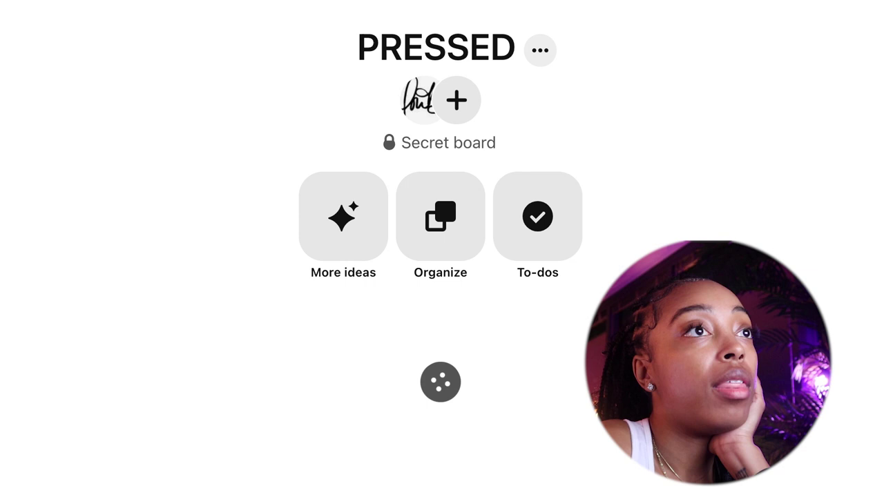
Open the board's pin "5 GEMS YOU'RE OVERLOOKING AT THE BEAUTY SUPPLY STORE" and download its image.
scroll(716, 187, "down", 8)
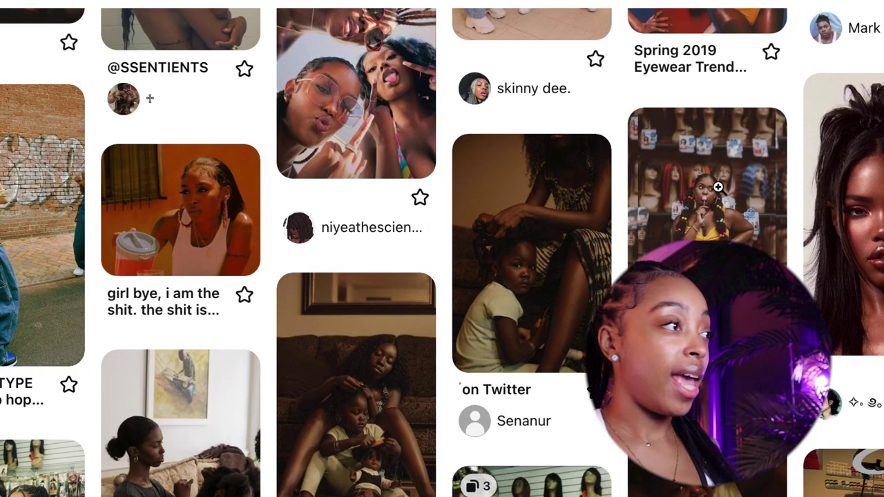
mouse_move(750, 168)
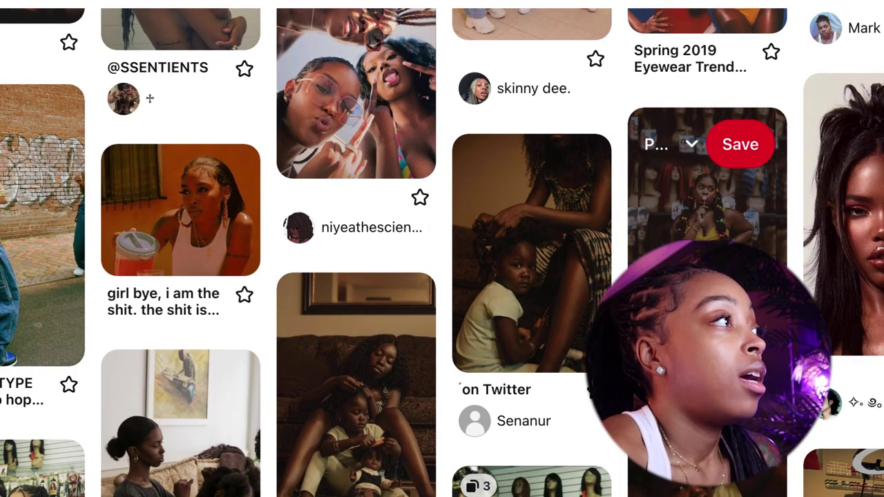
left_click(706, 209)
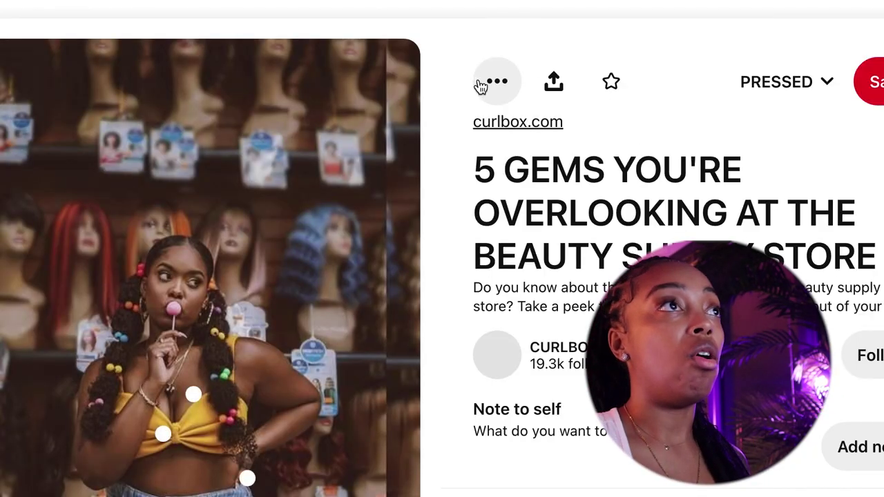
left_click(481, 83)
left_click(447, 215)
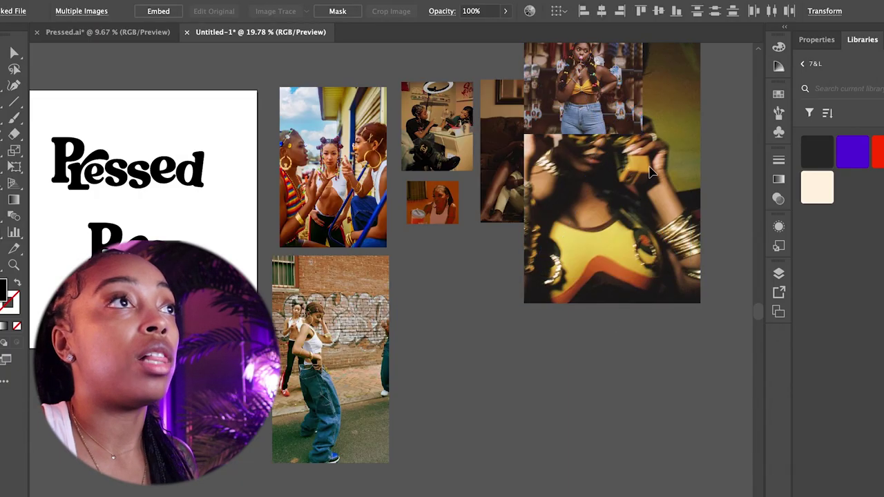
In Illustrator, move the wig-shop photo below the two small photos and shift the yellow-top photo further down.
left_click(593, 78)
left_click_drag(593, 79, 470, 279)
left_click_drag(603, 202, 598, 343)
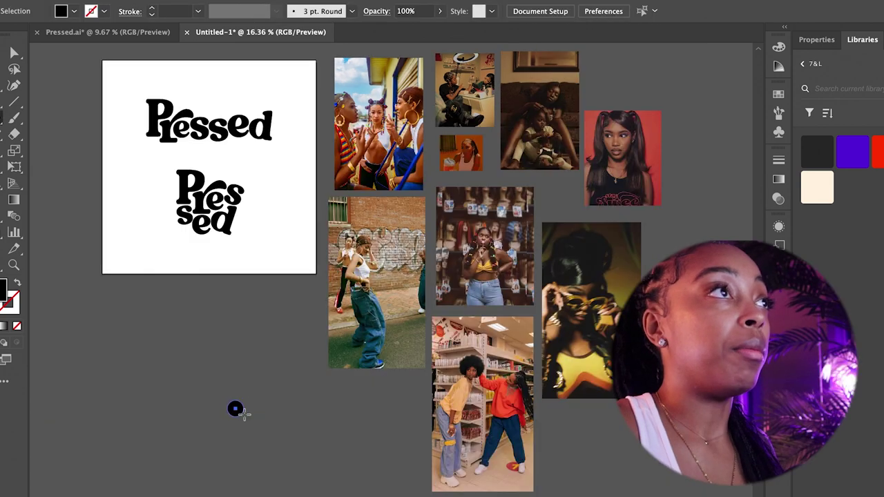
Duplicate the black circle below the artboard into an evenly spaced grid of three rows of eight circles.
left_click(235, 409)
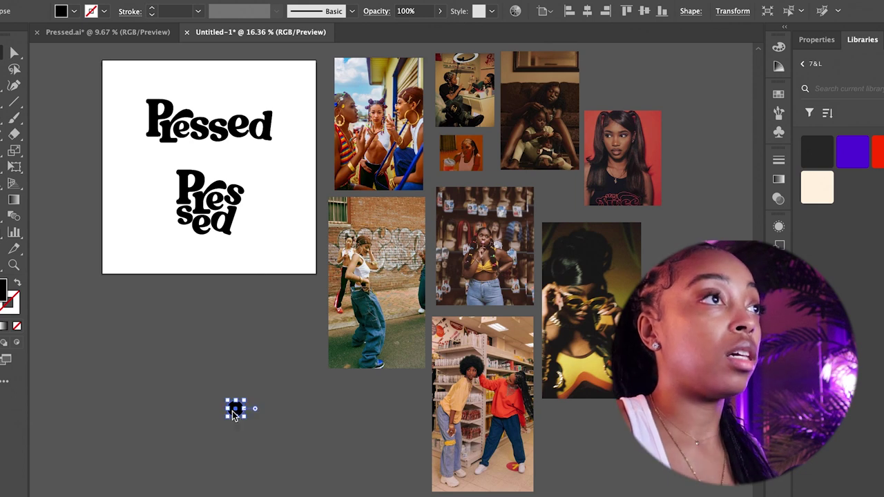
scroll(235, 409, "up", 2)
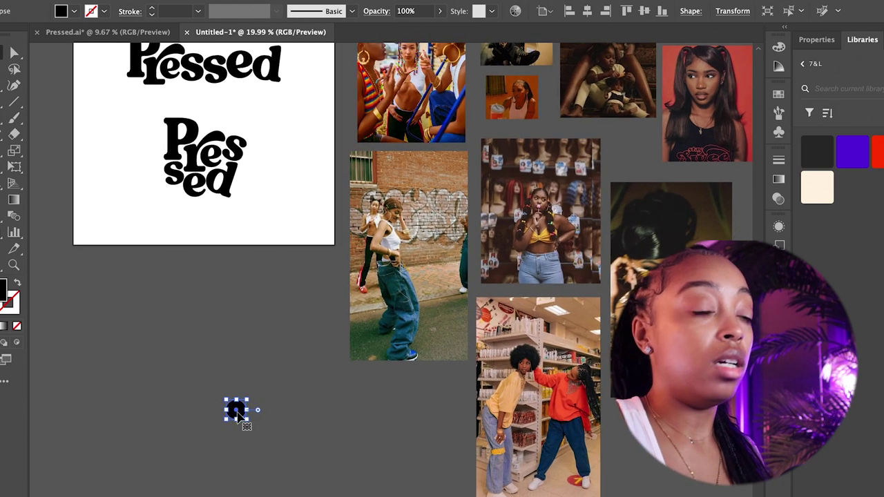
left_click_drag(235, 409, 258, 413)
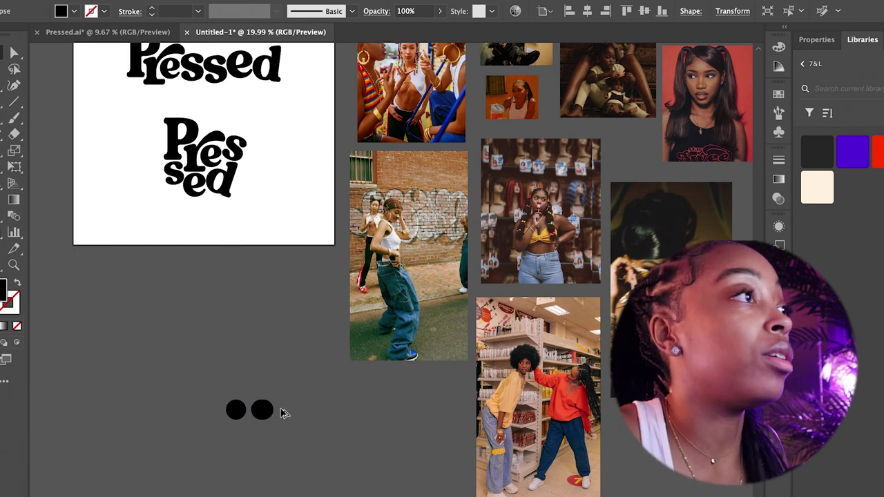
key("ctrl+d")
key("ctrl+d")
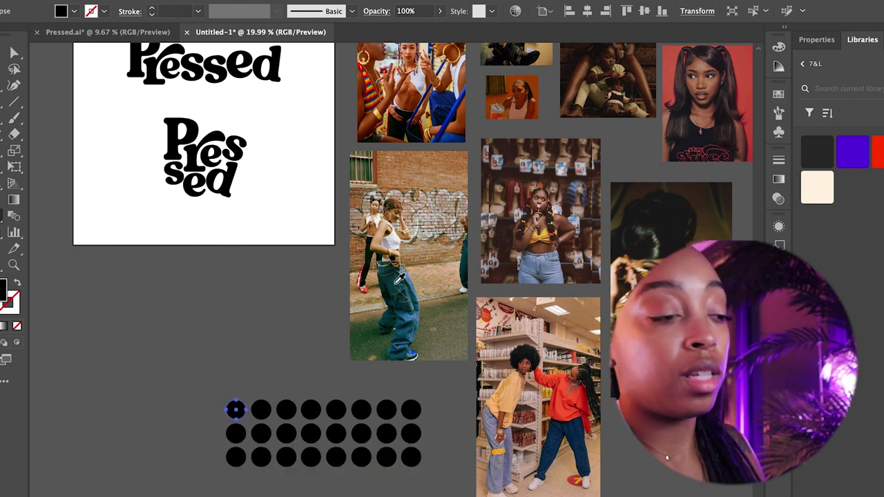
Fill the grid's first circle with dark teal sampled from the dancer's jeans and the second with red from the store photo's sweater.
left_click(395, 284)
key("v")
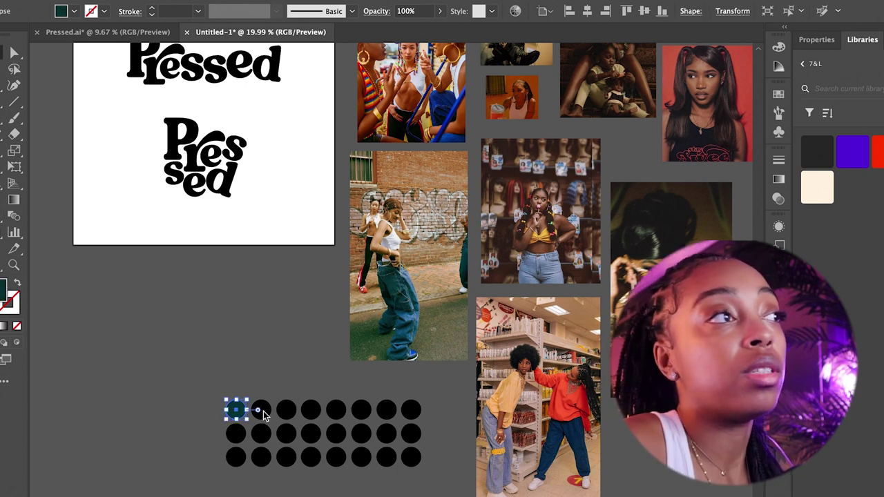
left_click(268, 413)
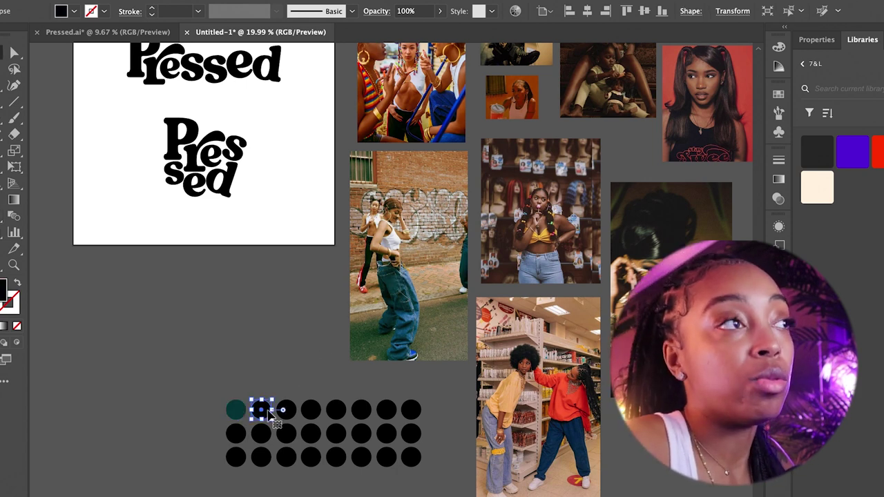
key("a")
key("i")
left_click(566, 395)
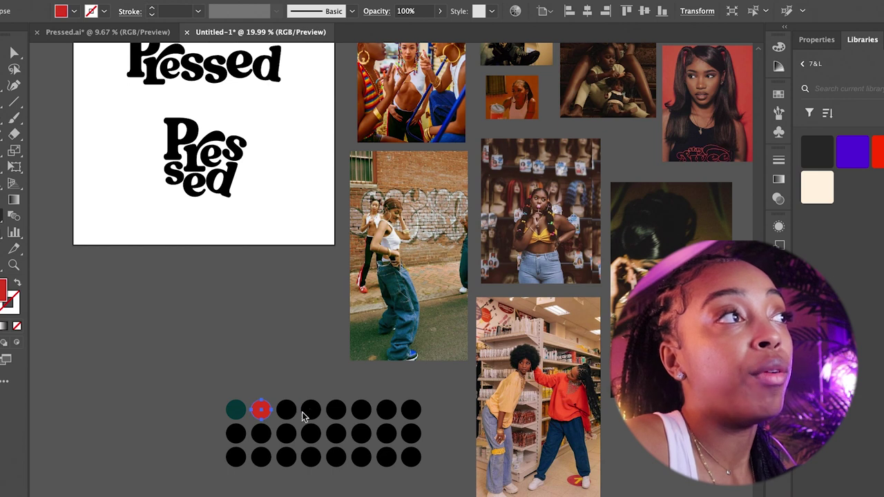
key("v")
Fill the third circle with yellow sampled from the store-aisle photo and the fourth with light blue from the wig-shop photo's jeans.
left_click(292, 410)
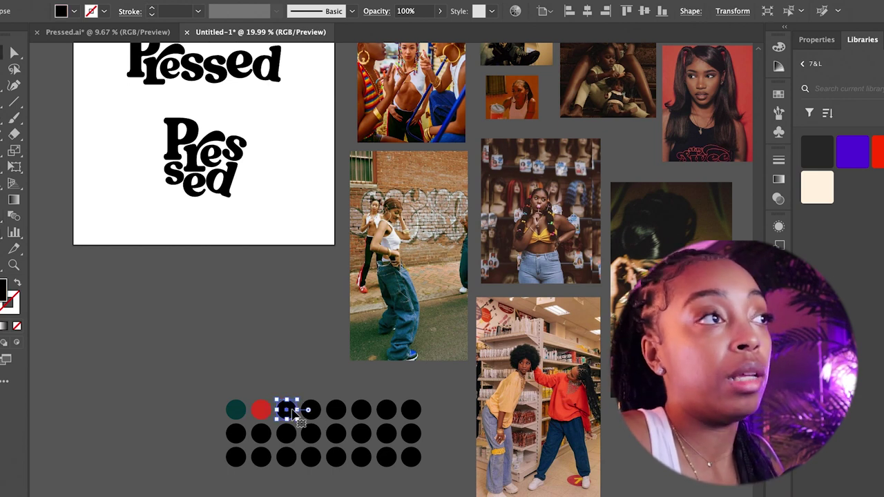
key("i")
left_click(486, 321)
key("v")
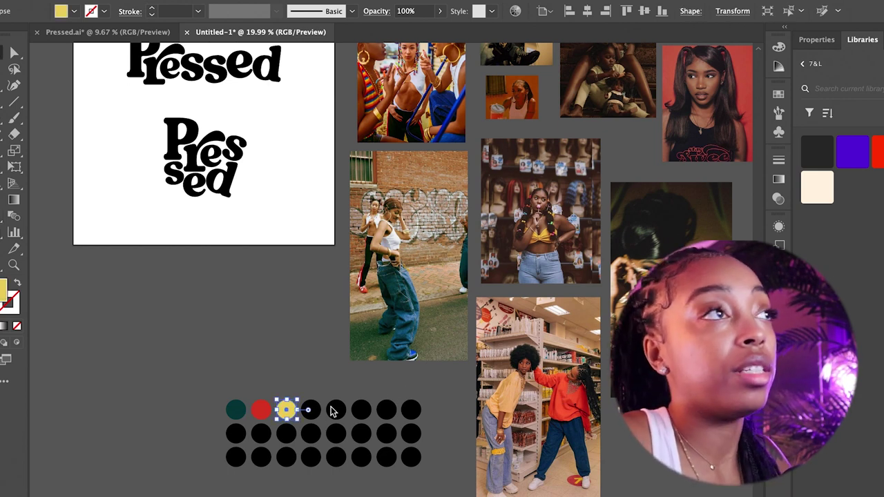
left_click(311, 410)
key("i")
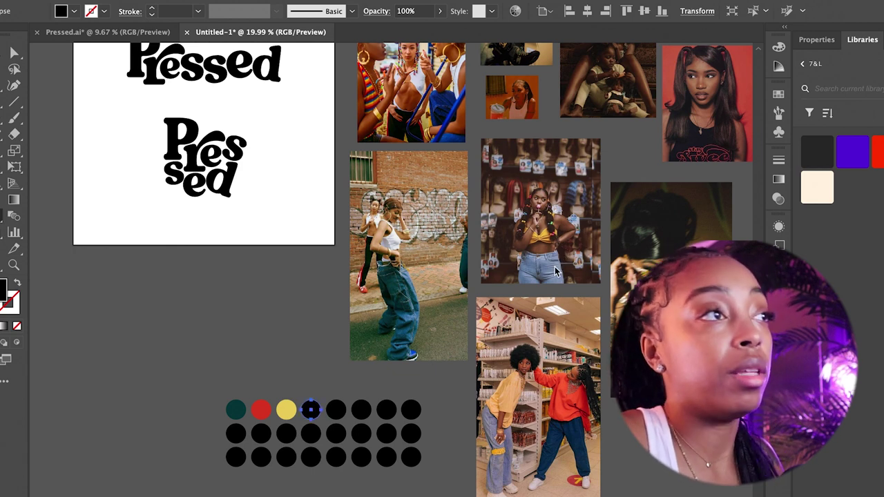
left_click(551, 274)
key("c")
key("v")
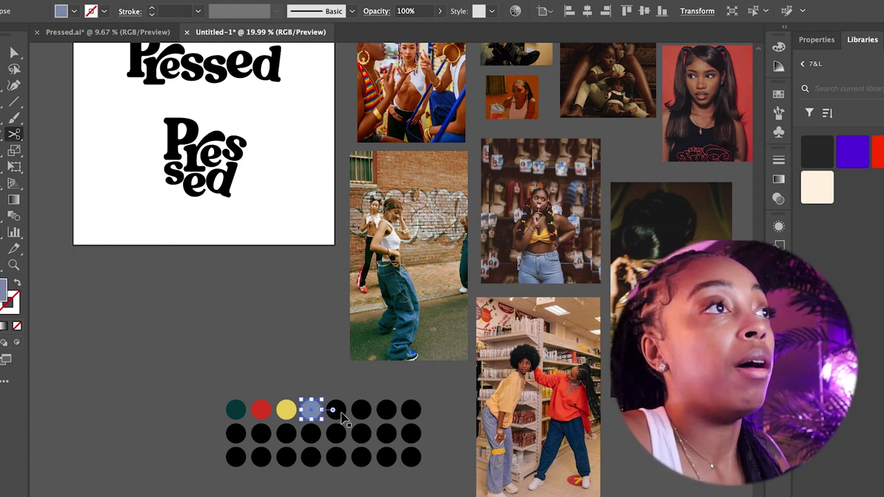
Fill the first row's fifth circle with the muted red sampled from the pigtails portrait's background.
left_click(337, 412)
key("i")
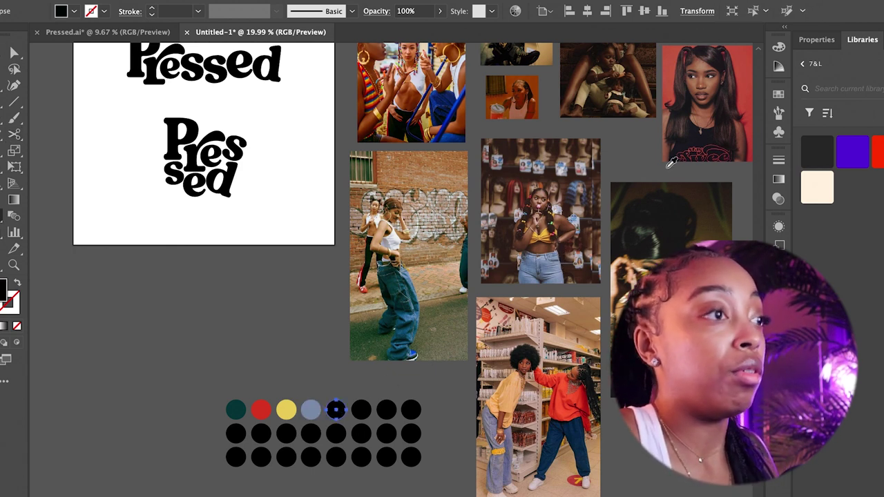
left_click(669, 94)
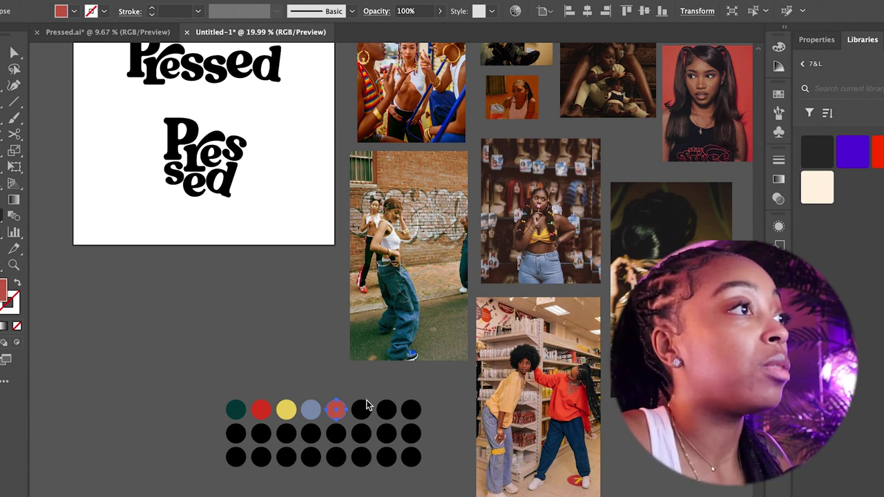
key("v")
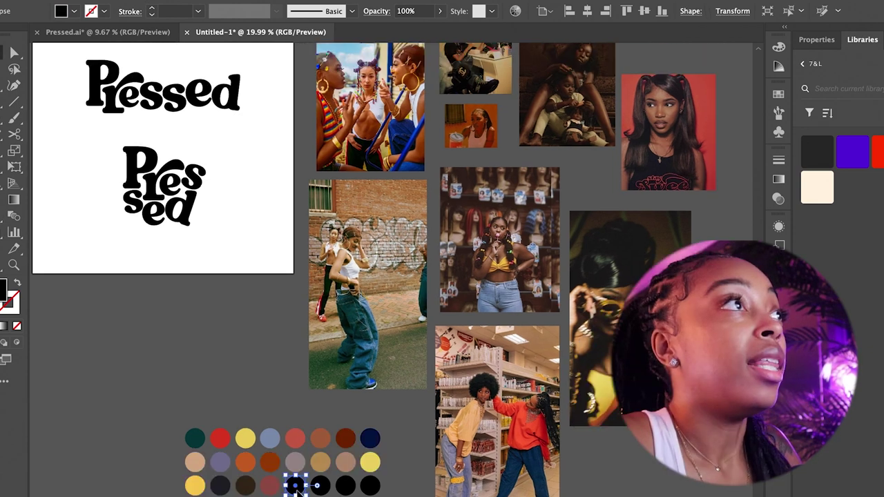
Fill the third row's fifth circle with tan from the sunglasses photo and the sixth with dark maroon from the wig-shop photo.
key("i")
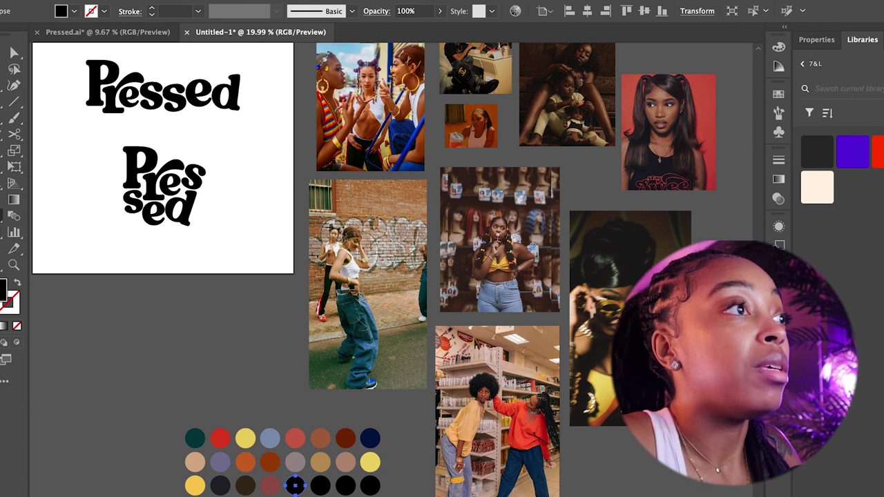
left_click(459, 117)
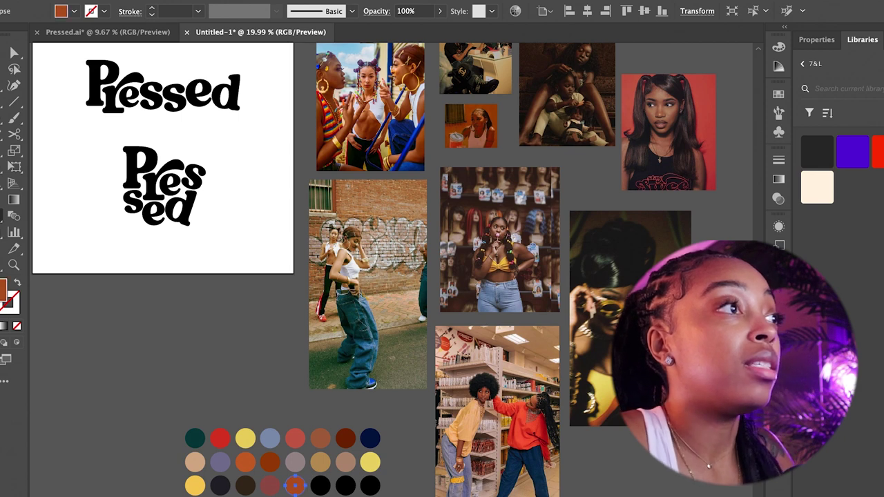
left_click(585, 347)
key("v")
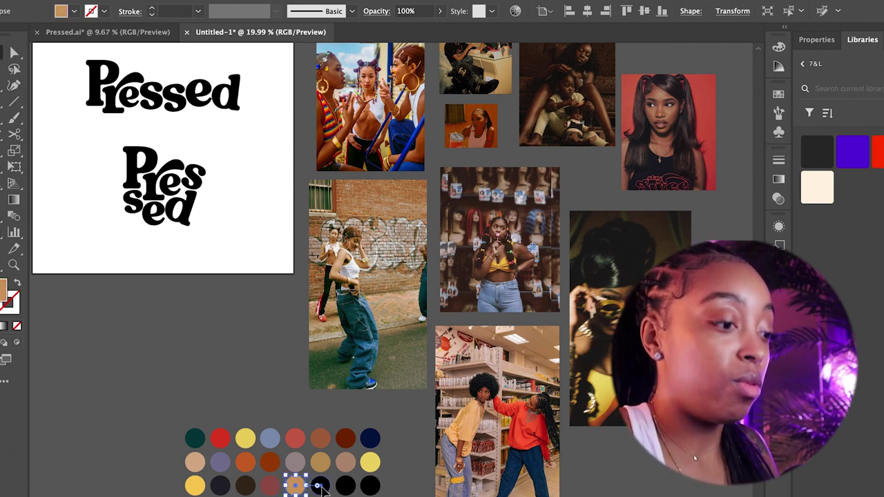
left_click(326, 486)
key("i")
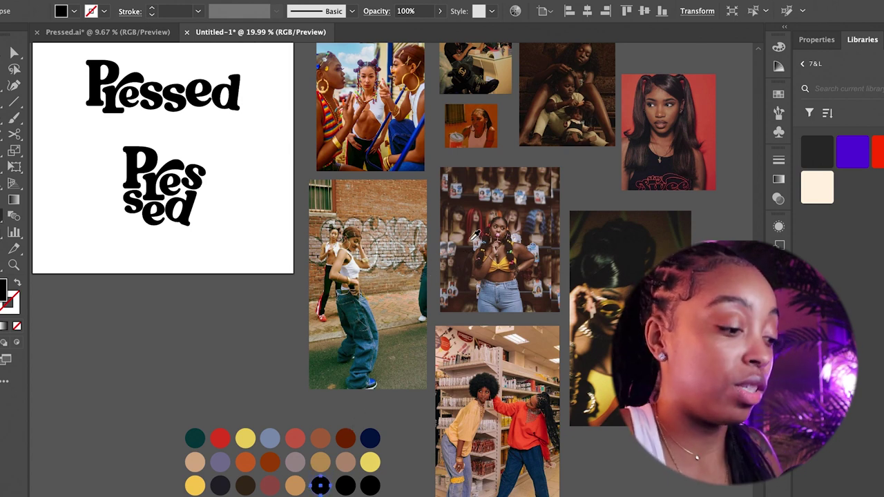
left_click(473, 219)
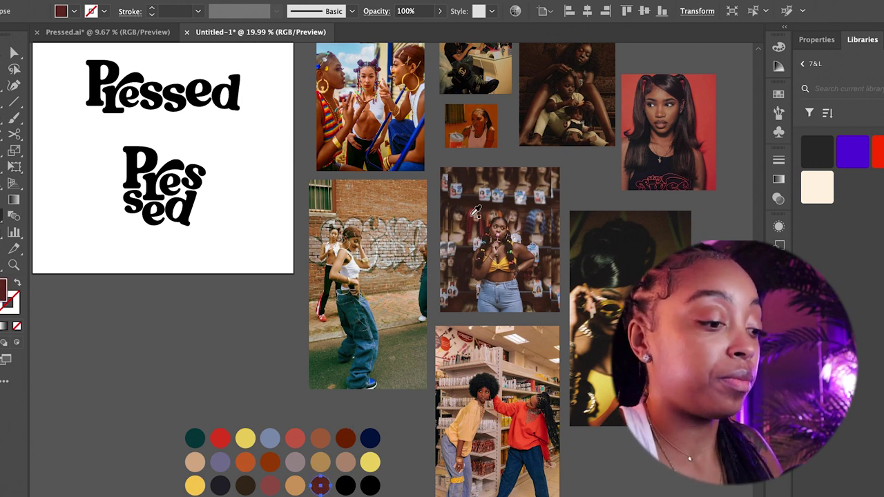
key("v")
Fill the last two circles with orange-brown from the three-women photo and green from the brick-wall photo's window, then deselect.
left_click(347, 486)
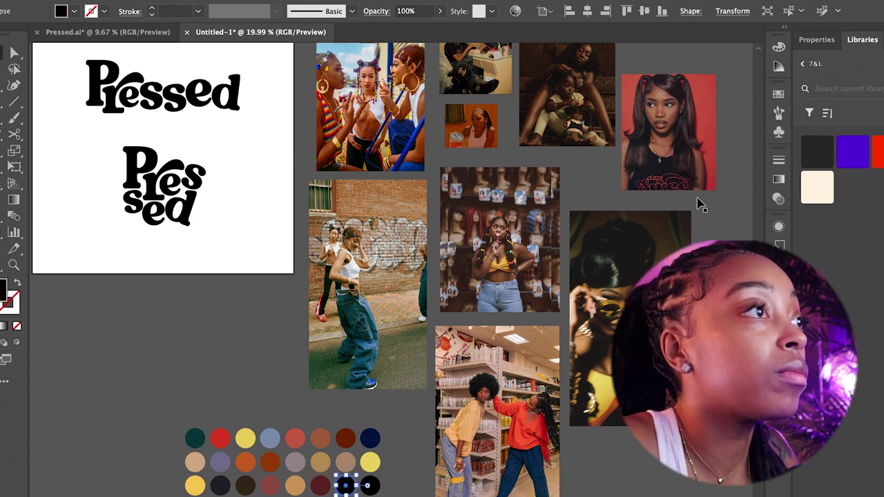
key("i")
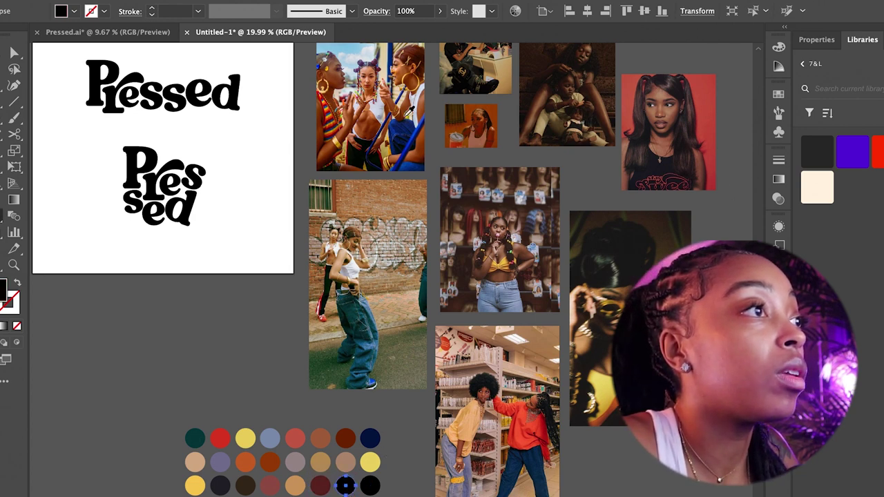
left_click(412, 70)
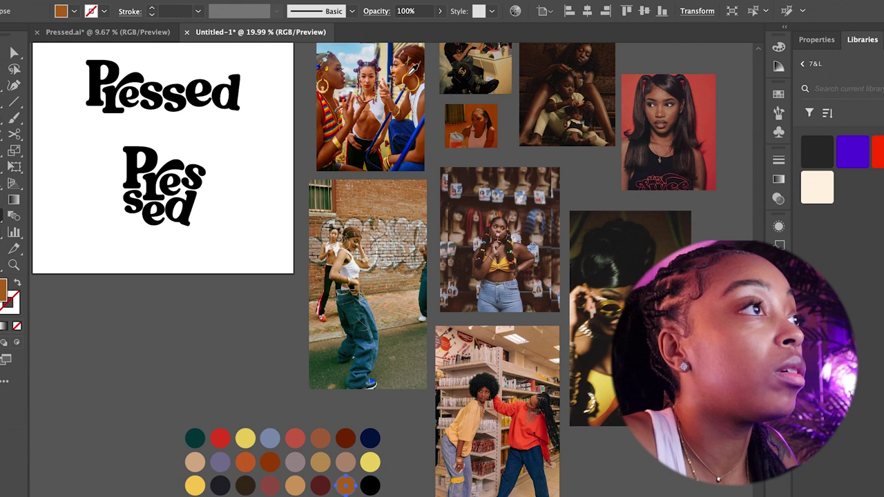
key("v")
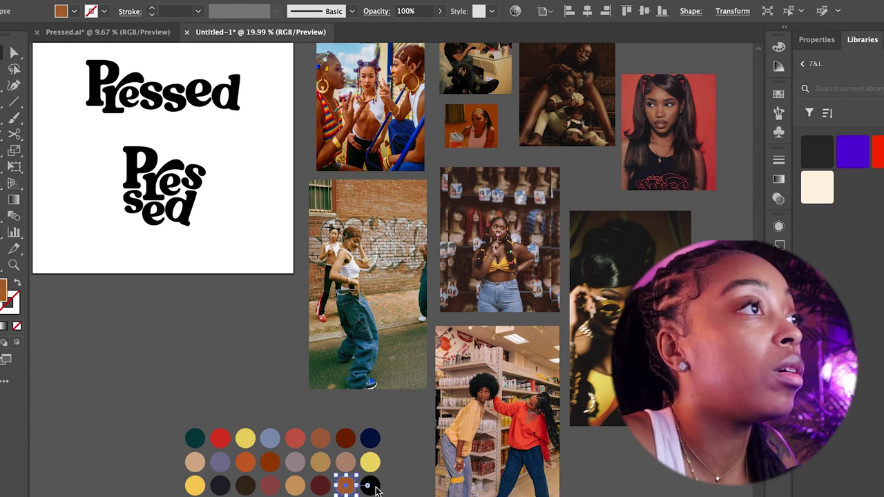
left_click(370, 486)
key("i")
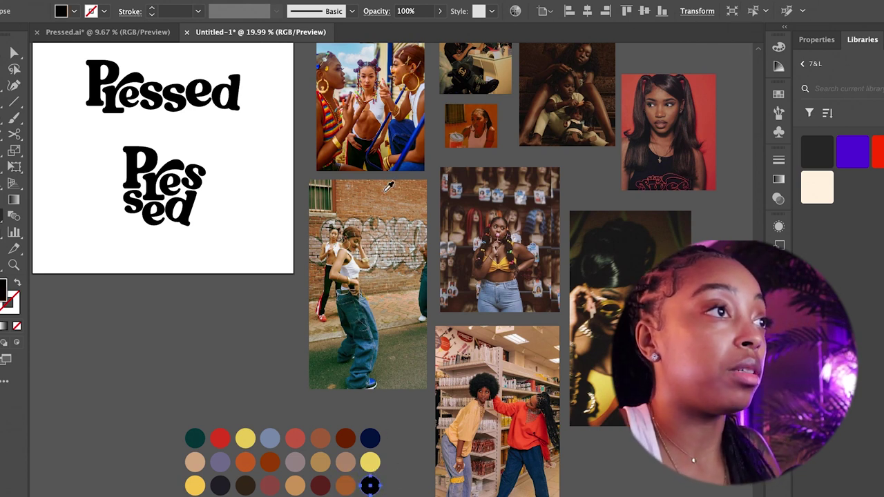
left_click(335, 196)
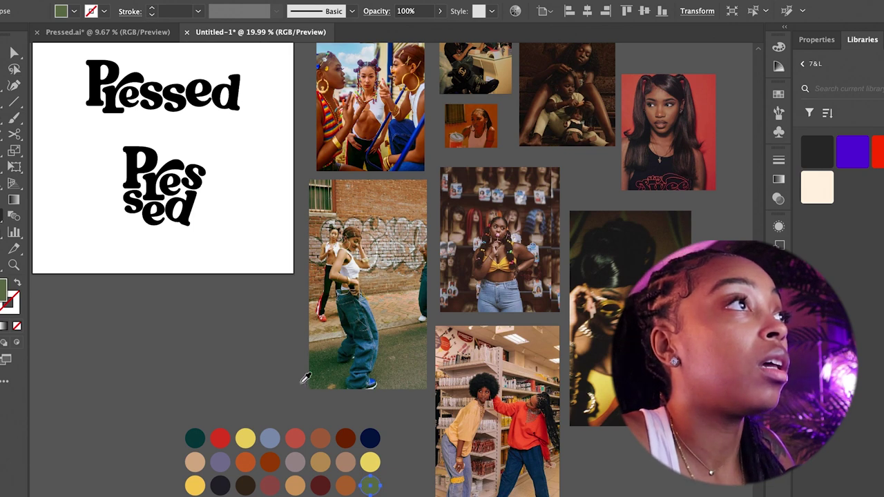
key("v")
left_click(191, 394)
Copy the three-row colour palette from the Pressed.ai document into Untitled-1, directly beneath the sampled swatches.
scroll(190, 391, "down", 2)
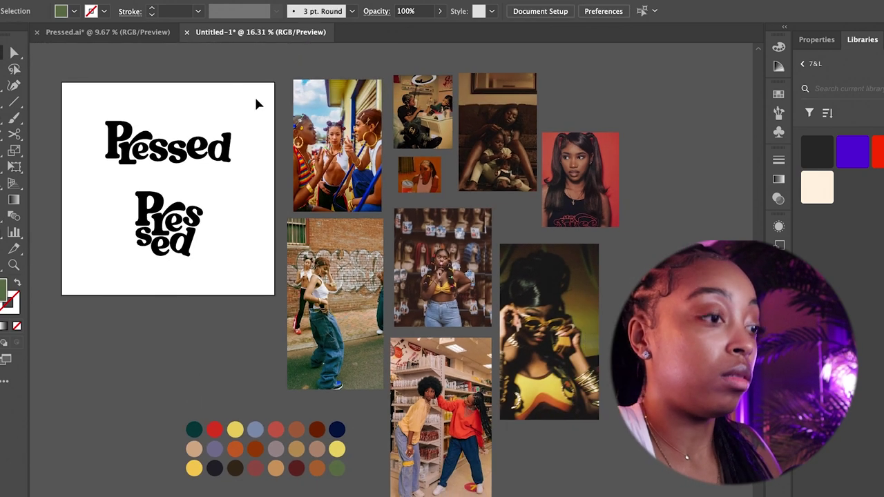
scroll(232, 233, "down", 2)
scroll(232, 233, "left", 2)
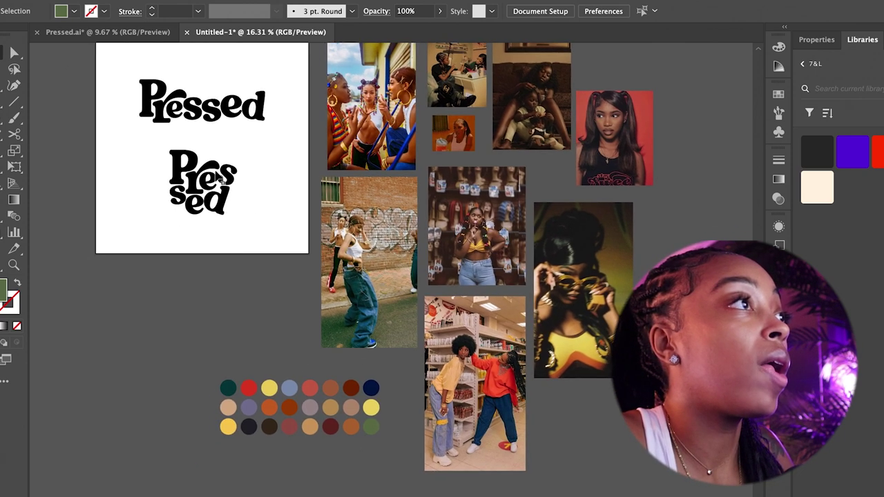
left_click(145, 33)
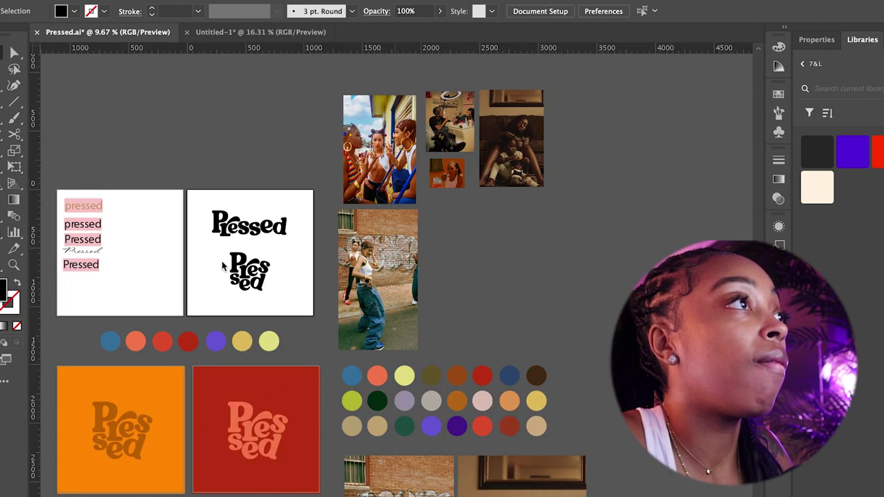
scroll(523, 410, "down", 2)
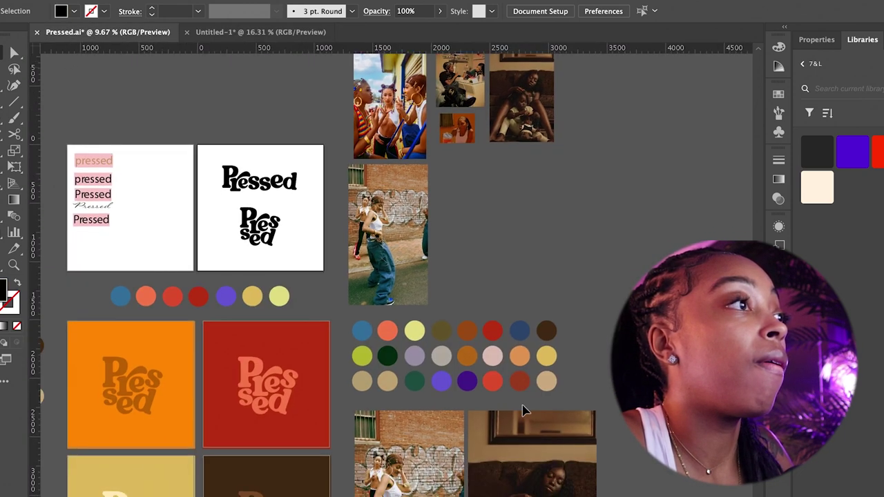
left_click(355, 336)
left_click(300, 31)
scroll(243, 439, "down", 3)
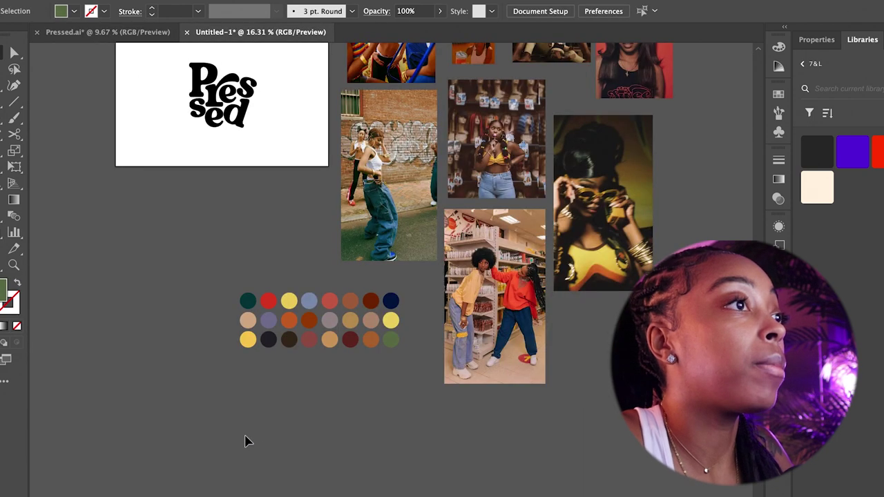
scroll(385, 417, "left", 2)
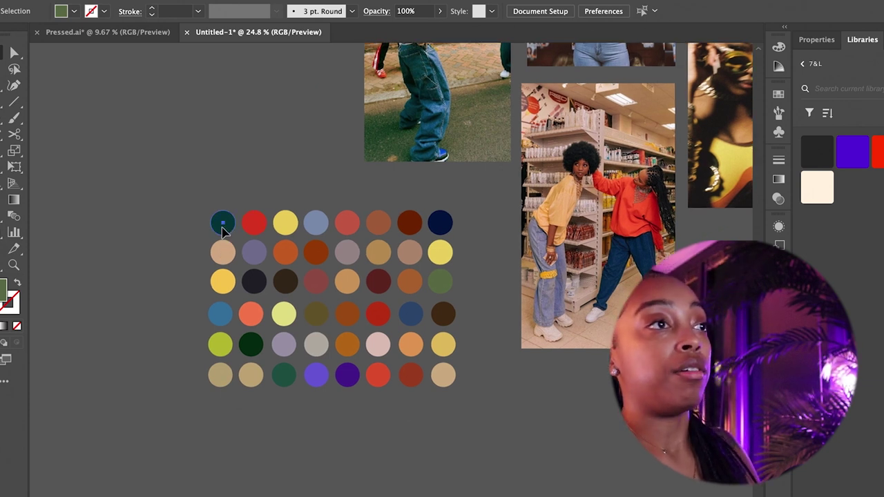
Duplicate the dark teal, yellow, red, violet, orange-brown and lime swatches into a separate row below the palette grid.
left_click(222, 232)
left_click(223, 265)
left_click(223, 233)
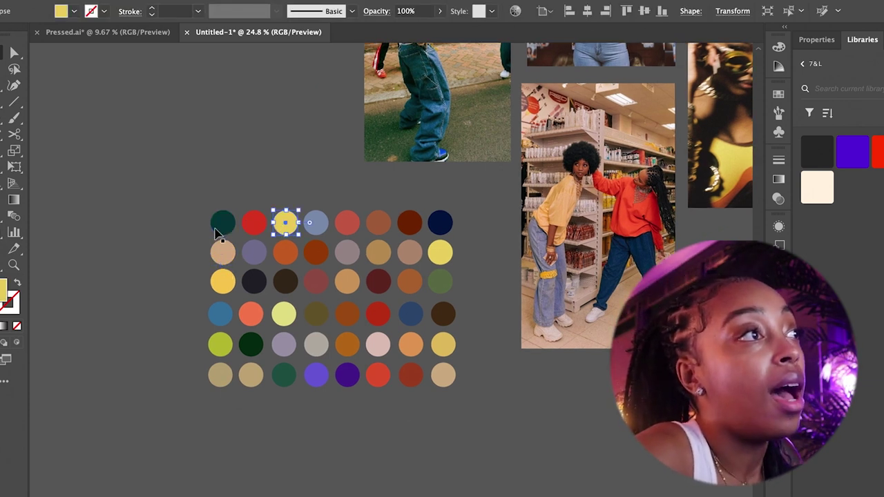
left_click(218, 230)
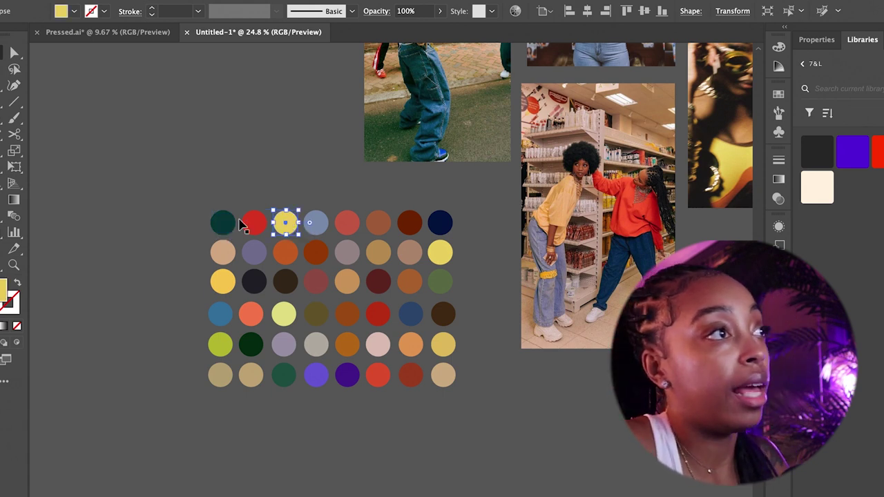
left_click(217, 223)
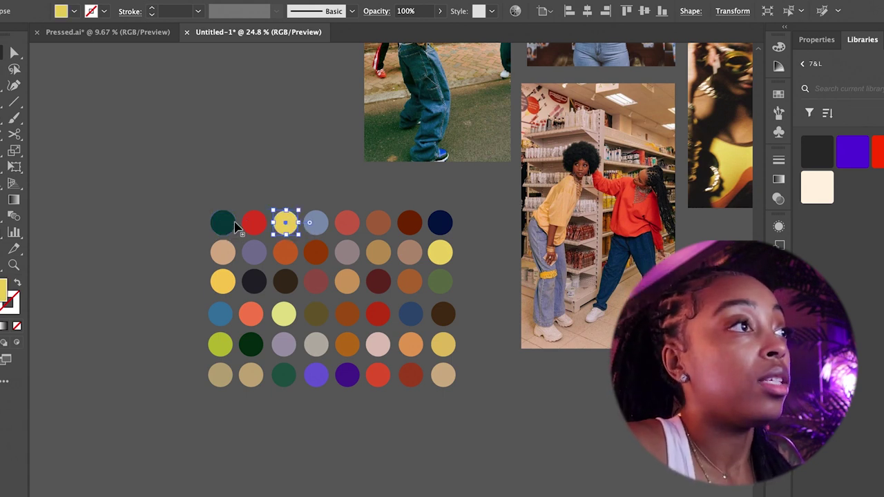
left_click(230, 225)
left_click_drag(227, 414, 228, 456)
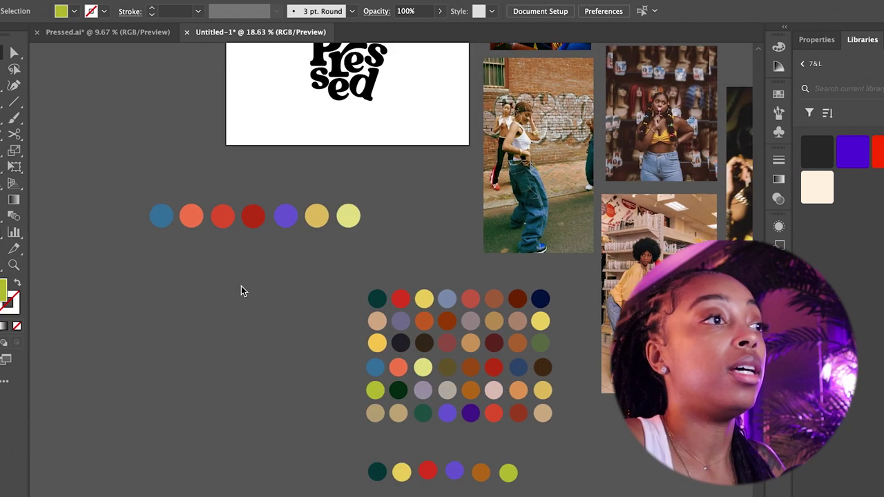
Duplicate the wordmark artboard with its contents into the empty canvas area below the row of seven sampled swatches.
scroll(241, 290, "left", 2)
key("shift+o")
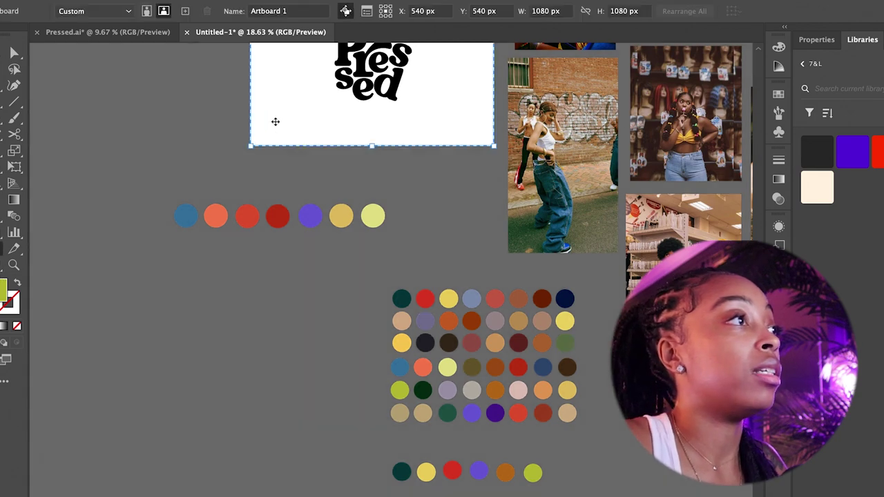
left_click_drag(288, 118, 109, 482)
scroll(108, 481, "left", 2)
scroll(108, 482, "down", 2)
scroll(85, 410, "down", 3)
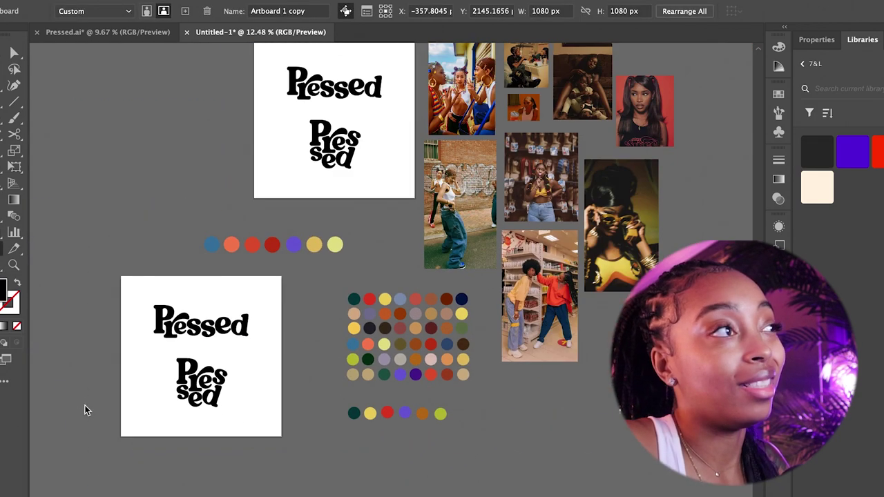
scroll(85, 410, "left", 3)
scroll(85, 410, "down", 1)
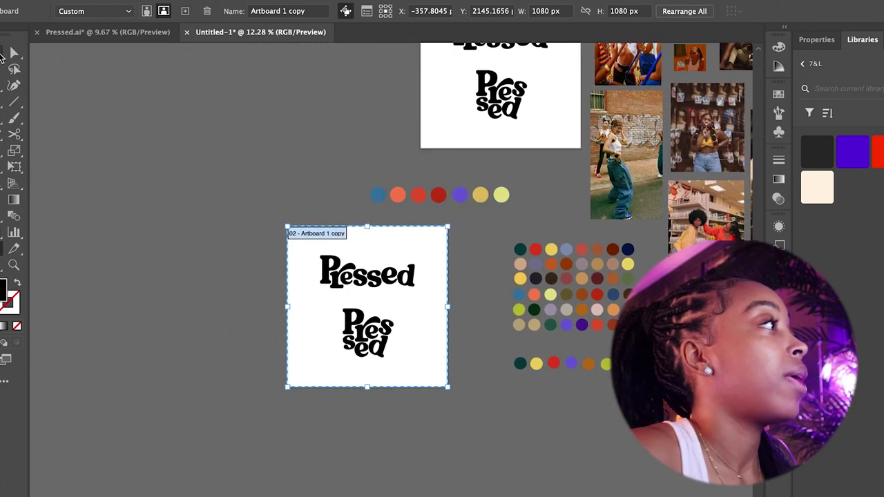
On the duplicate artboard, delete the horizontal wordmark, then enlarge the stacked wordmark and centre it.
left_click(3, 57)
left_click_drag(347, 267, 439, 308)
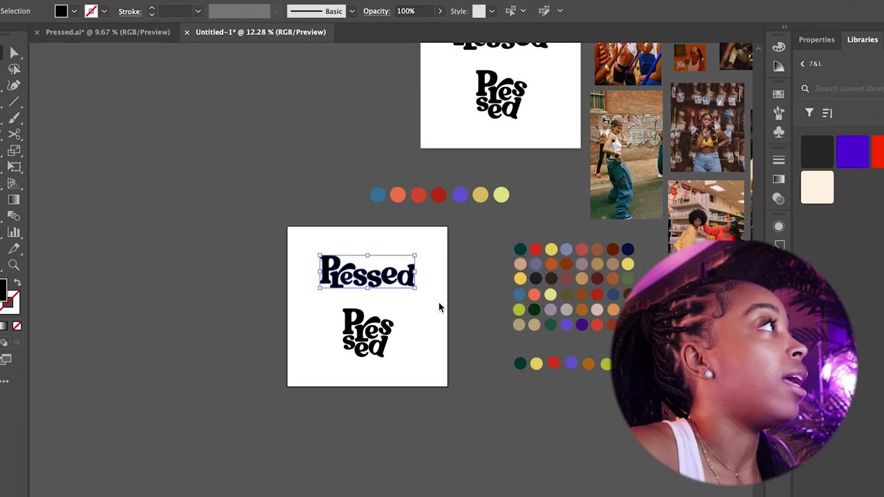
key("Delete")
left_click_drag(354, 319, 445, 248)
left_click_drag(389, 311, 356, 313)
left_click_drag(419, 260, 426, 253)
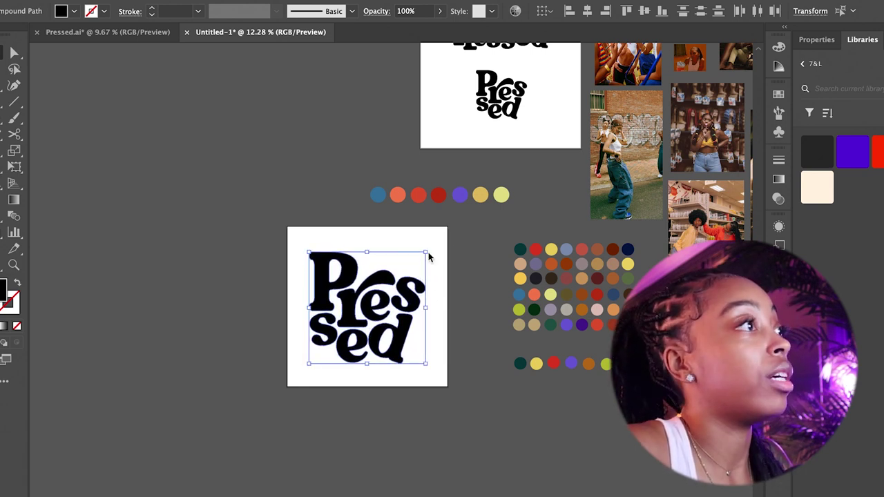
left_click_drag(359, 294, 367, 290)
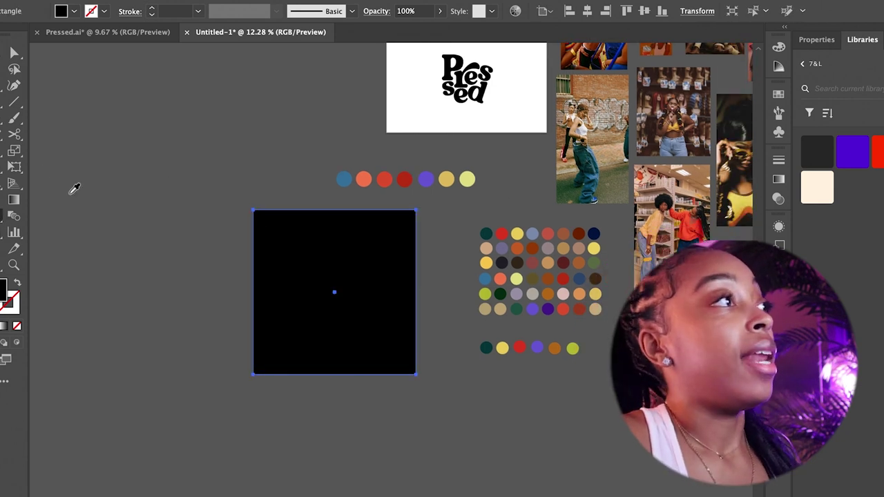
Fill the square behind the stacked wordmark with the blue swatch and try selecting the wordmark's letters.
left_click(345, 178)
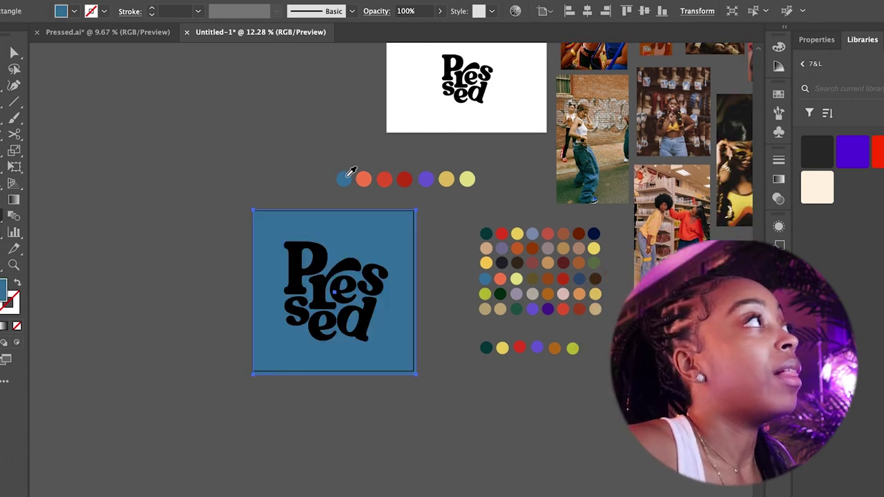
left_click(13, 53)
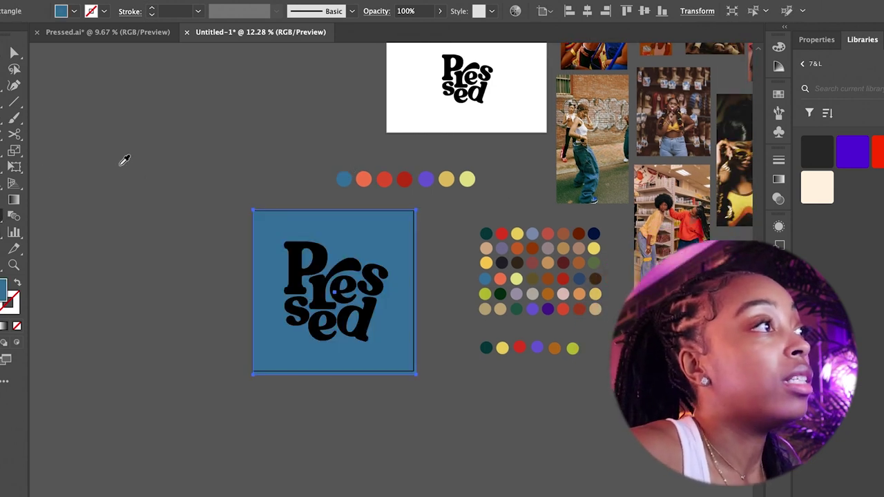
left_click(295, 274)
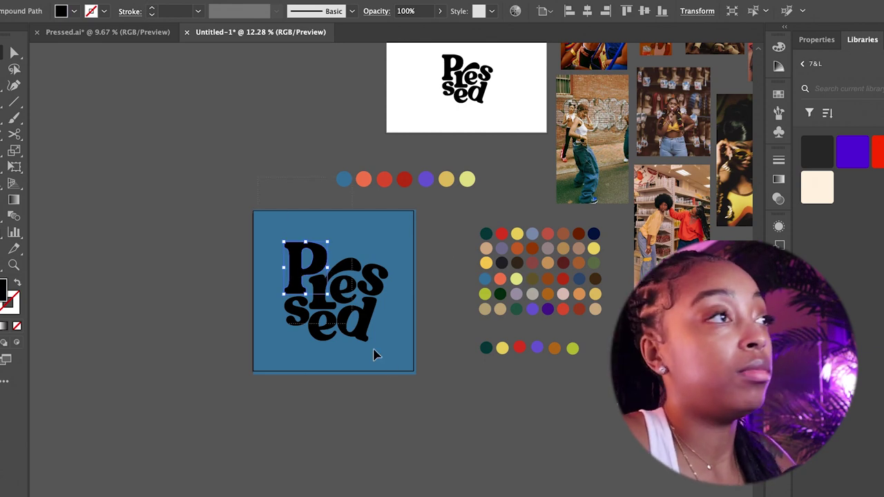
left_click_drag(373, 350, 397, 365)
left_click(266, 364, "shift")
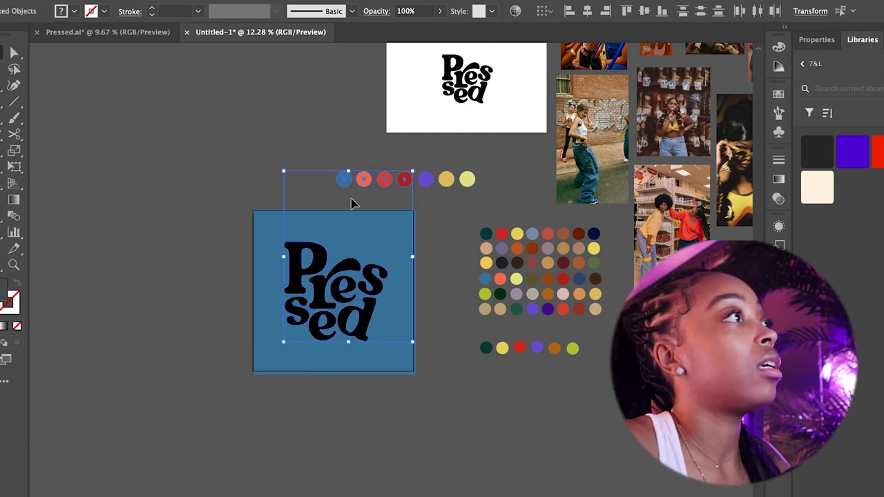
left_click(282, 186)
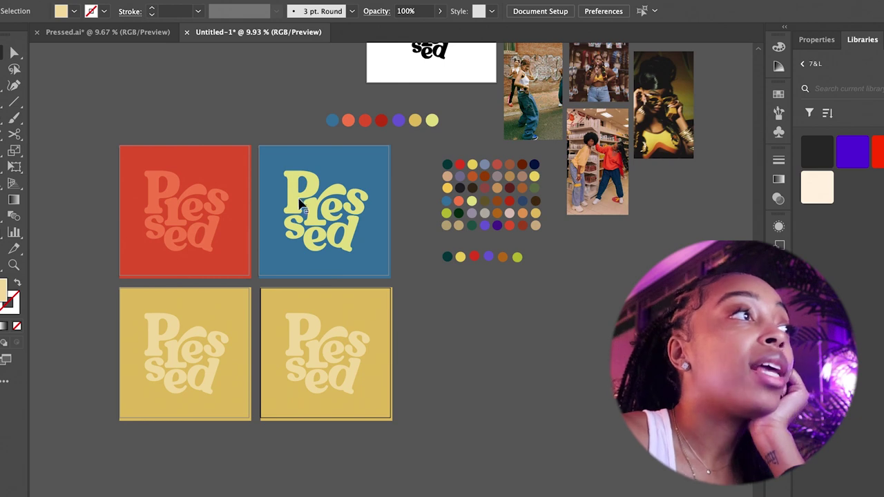
Delete the artboard of the violet colour variation.
scroll(364, 279, "up", 1)
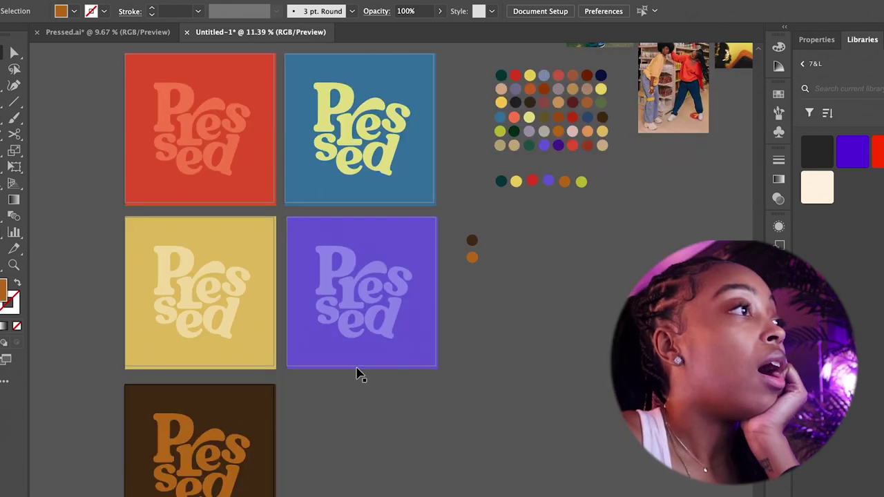
left_click(395, 360)
left_click(404, 406)
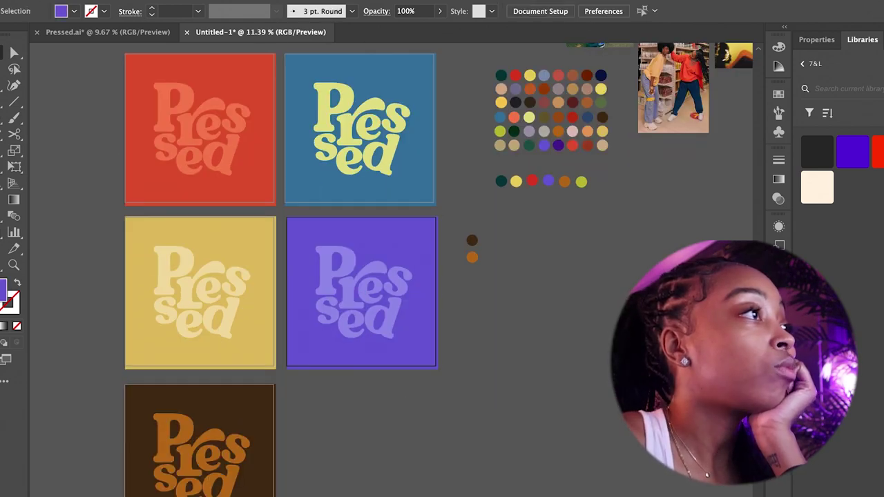
key("shift+o")
key("Delete")
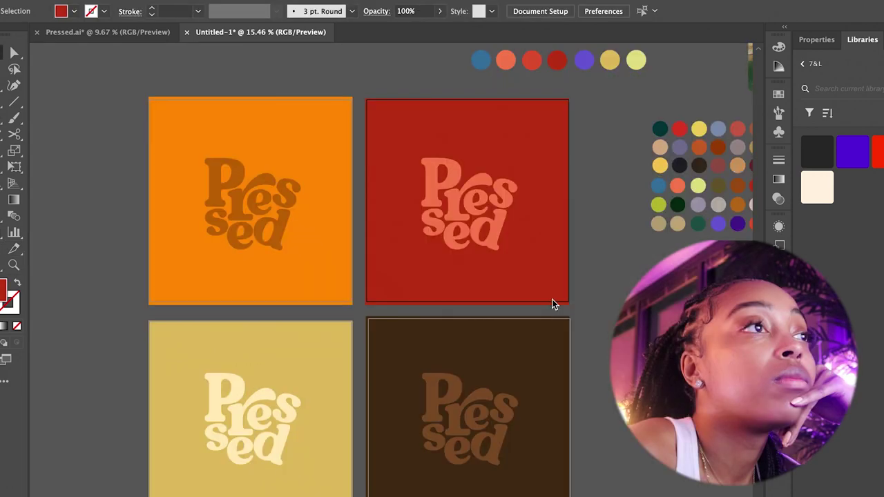
Place a row of large colour circles beneath the four wordmark colour variations.
scroll(553, 301, "up", 5)
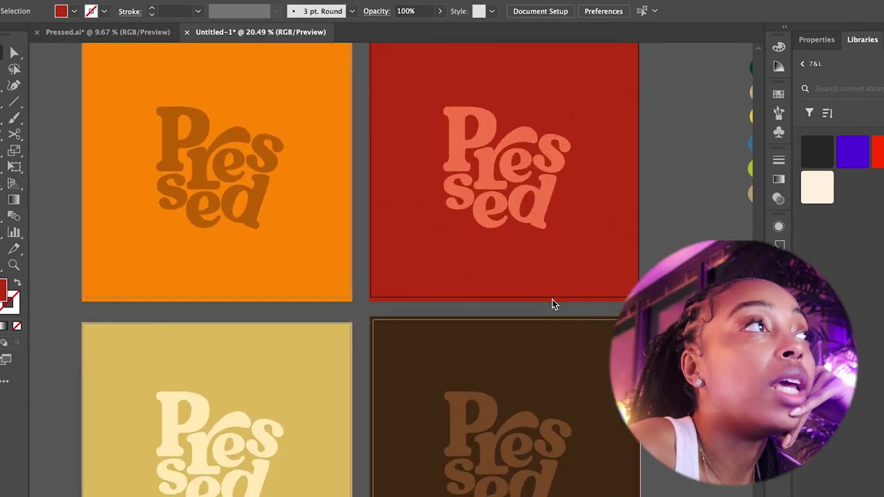
scroll(554, 303, "down", 3)
scroll(554, 302, "down", 2)
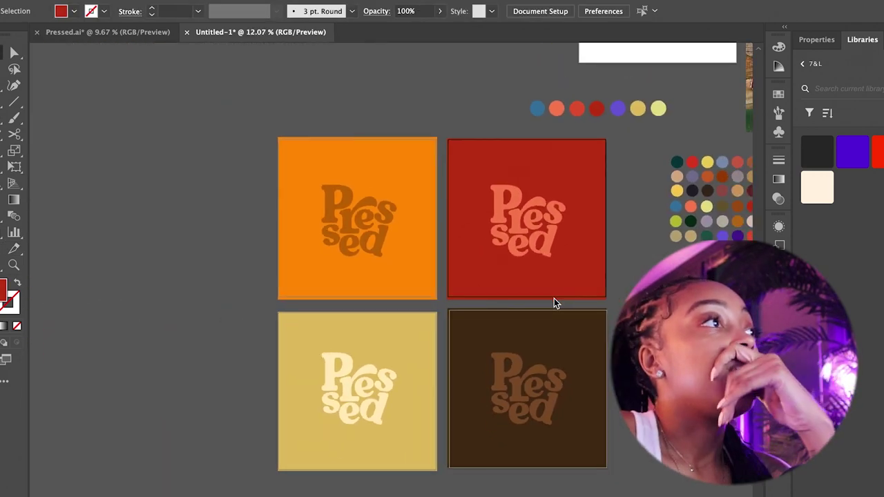
scroll(304, 152, "down", 3)
key("ctrl+v")
left_click_drag(487, 277, 489, 442)
left_click(610, 380)
scroll(609, 380, "right", 3)
scroll(609, 380, "down", 3)
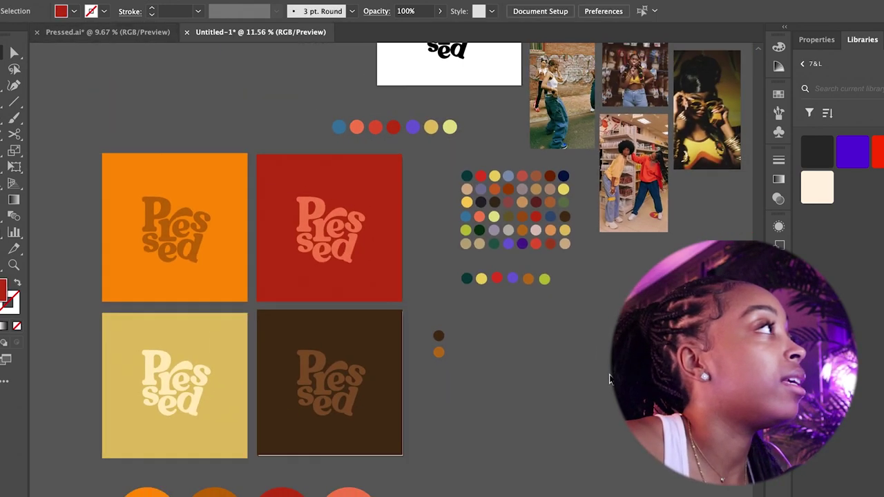
scroll(609, 379, "right", 2)
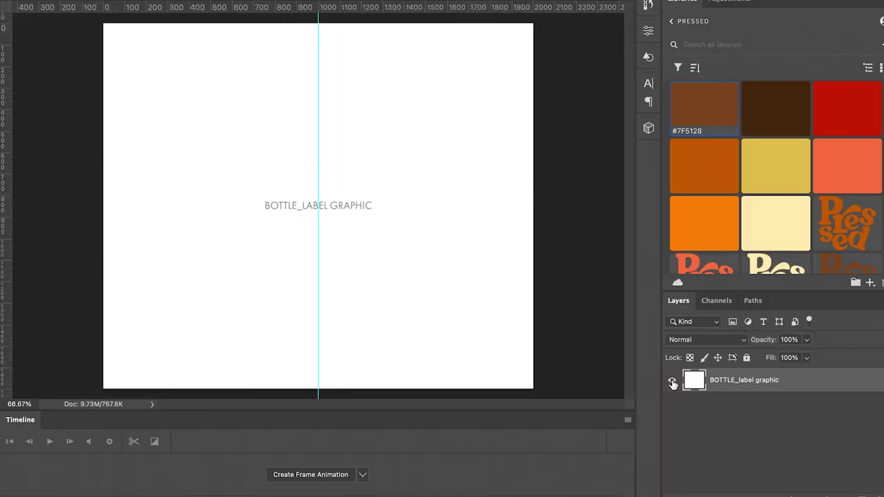
In Photoshop, hide the BOTTLE_label graphic placeholder, add a new layer and fill it with dark brown #472E11.
left_click(672, 381)
left_click(861, 494)
left_click(221, 235)
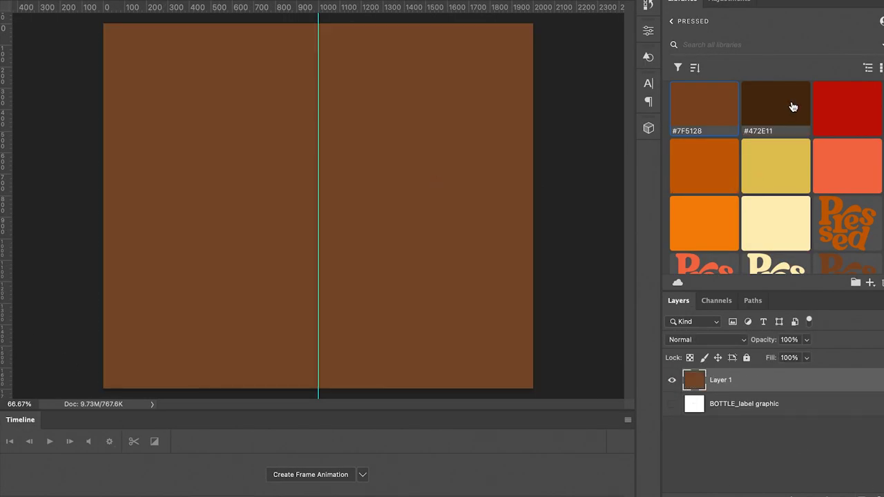
left_click(792, 107)
left_click(415, 208)
Place the orange-brown horizontal wordmark Pressed-15 large across the bottle label, save the label and check it on the mockup.
scroll(798, 187, "down", 3)
scroll(798, 187, "up", 3)
scroll(798, 187, "down", 5)
left_click_drag(783, 158, 268, 203)
left_click_drag(348, 218, 404, 220)
left_click_drag(540, 130, 463, 156)
left_click_drag(380, 229, 414, 211)
key("Return")
key("super+s")
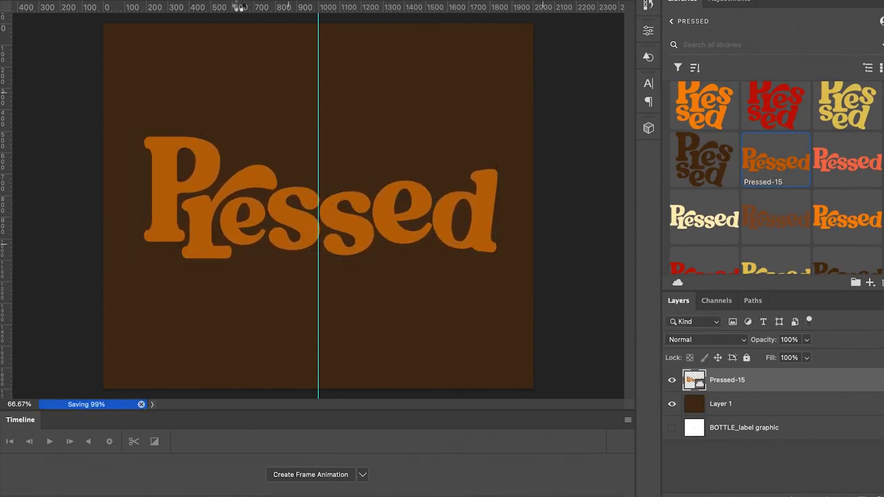
left_click(249, 0)
left_click(143, 0)
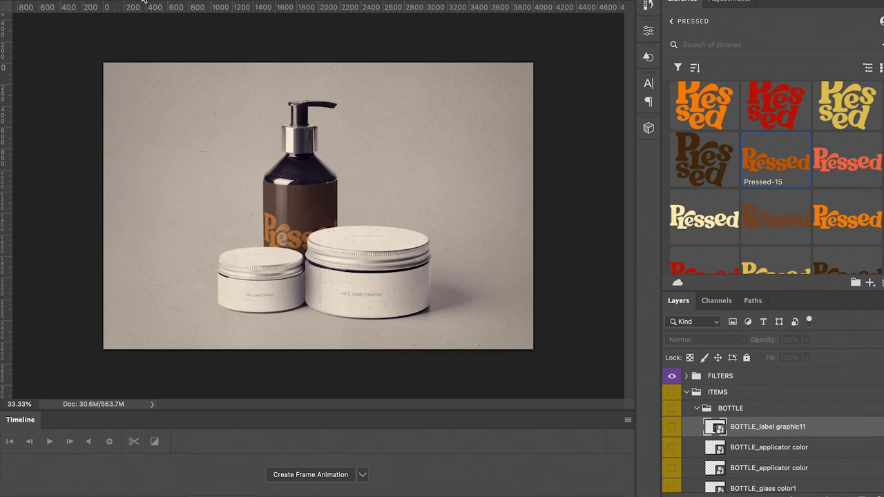
Hide the Pressed-15 layer on the bottle label and place the brown stacked wordmark Pressed-10 instead.
left_click(558, 1)
left_click(672, 380)
scroll(721, 223, "up", 5)
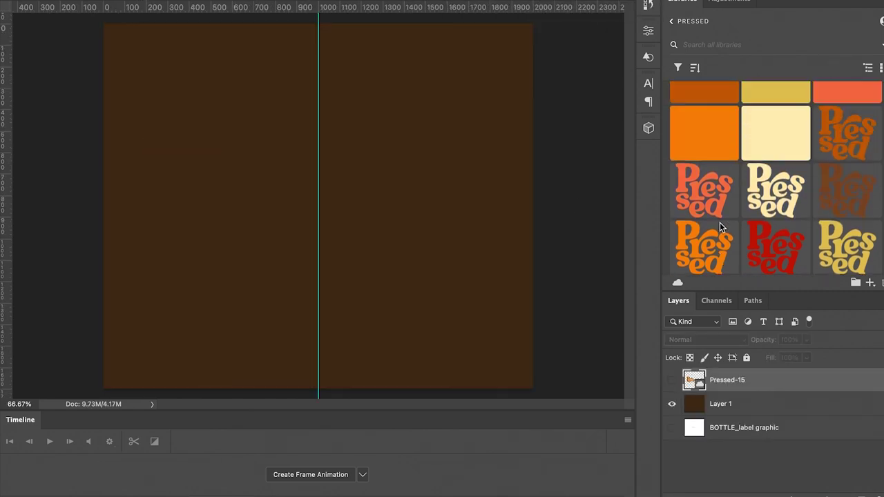
scroll(816, 214, "down", 2)
left_click_drag(847, 221, 307, 217)
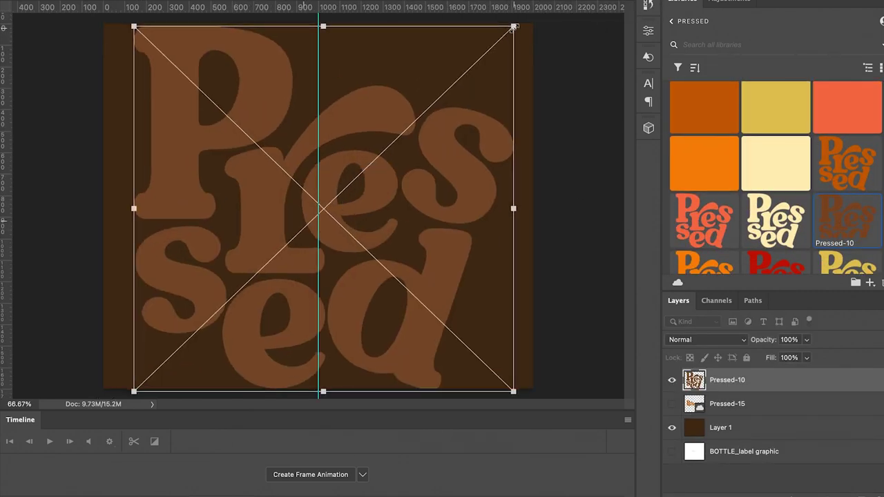
Scale the stacked wordmark down, centre it on the bottle label, then save and close the label.
left_click_drag(515, 27, 418, 117)
left_click_drag(379, 225, 419, 170)
key("Return")
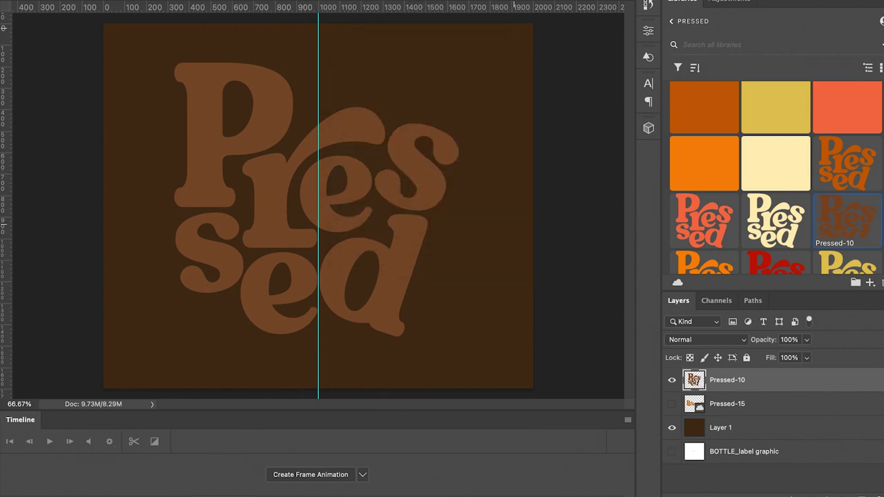
left_click_drag(253, 108, 282, 121)
key("ctrl+s")
key("ctrl+w")
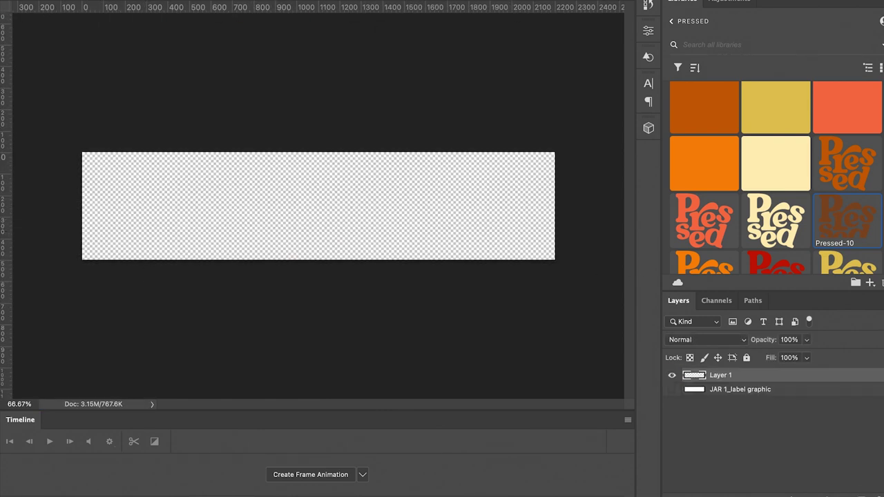
Fill Layer 1 of the JAR 1 label with the mustard-yellow library swatch.
scroll(734, 184, "up", 3)
left_click(768, 170)
left_click(173, 186)
Place the cream horizontal wordmark Pressed-17 small in the centre of the jar label, save it and check the mockup.
scroll(765, 229, "down", 8)
left_click_drag(707, 207, 323, 207)
left_click_drag(478, 156, 375, 190)
left_click_drag(343, 244, 392, 225)
left_click_drag(426, 172, 348, 199)
left_click_drag(327, 233, 364, 225)
key("Return")
key("super+s")
left_click(144, 2)
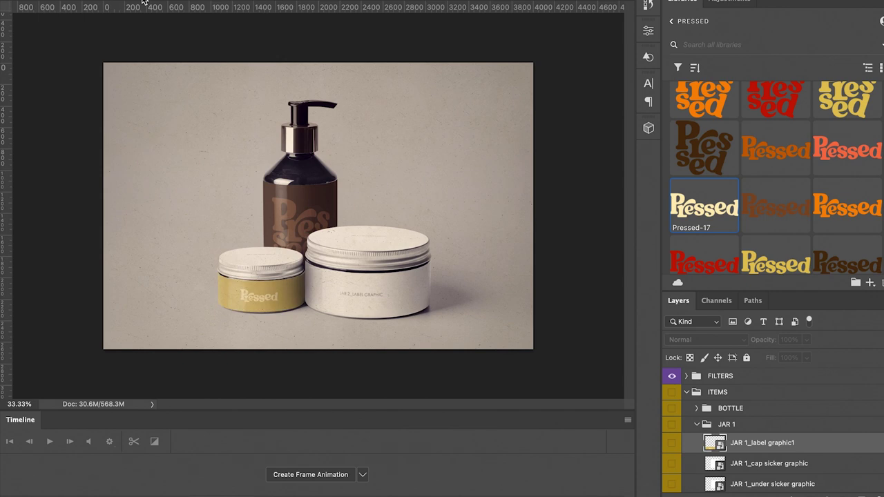
Enlarge the cream wordmark on the jar label and move it to the label's left end.
left_click(504, 2)
key("super+t")
left_click_drag(380, 230, 435, 249)
left_click_drag(368, 238, 261, 221)
key("Return")
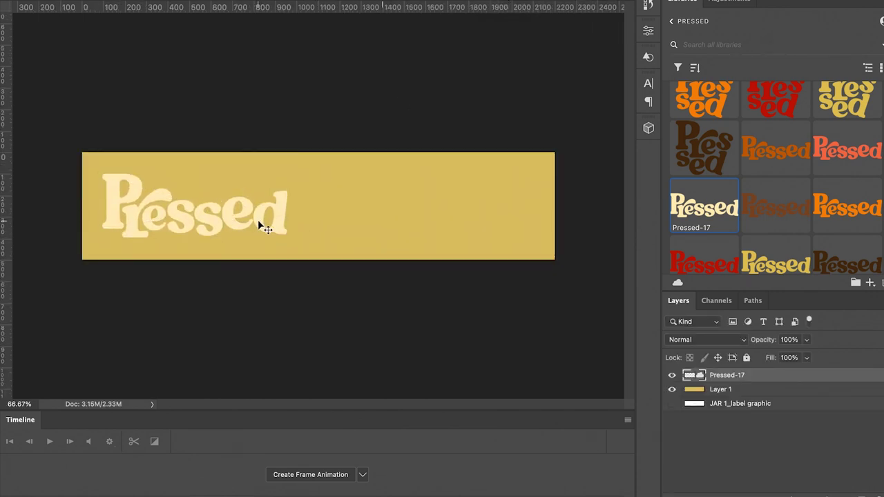
Draw a narrow text frame beneath the wordmark, matching its width, and choose cream #FFEDBB from the library.
key("t")
left_click_drag(104, 241, 284, 256)
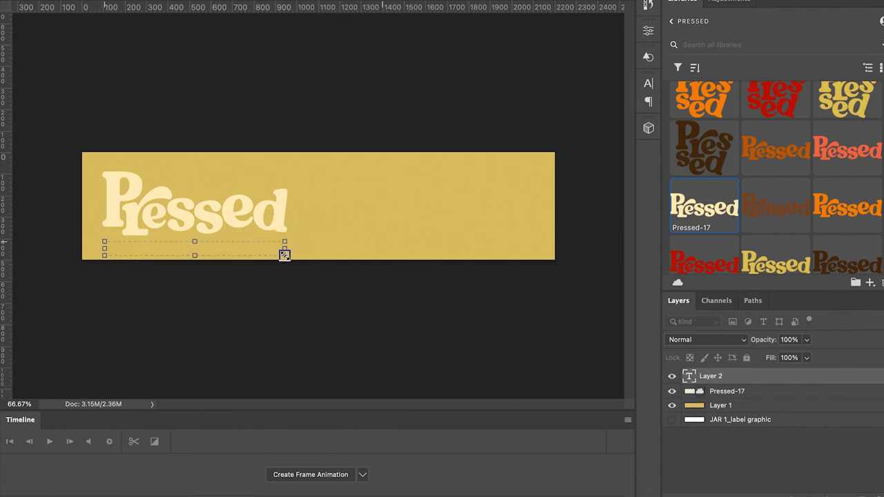
scroll(776, 207, "up", 5)
left_click(775, 226)
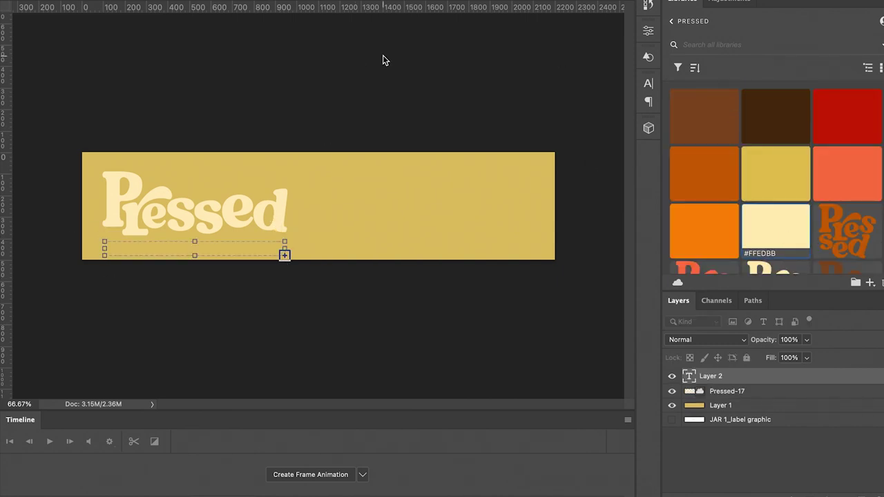
Set the text frame's font to Acumin Pro Wide and its size to 11 pt.
left_click(173, 0)
left_click(143, 227)
left_click(338, 0)
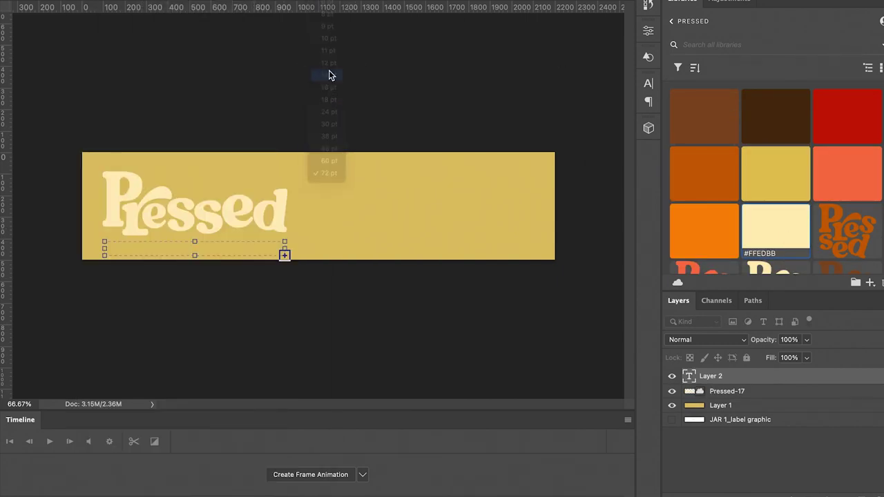
left_click(329, 74)
left_click(338, 0)
left_click(331, 51)
Match the text colour to the cream wordmark and enter the centred size line "000 | 00 OZ".
left_click(477, 0)
left_click(282, 199)
left_click(819, 153)
left_click(203, 245)
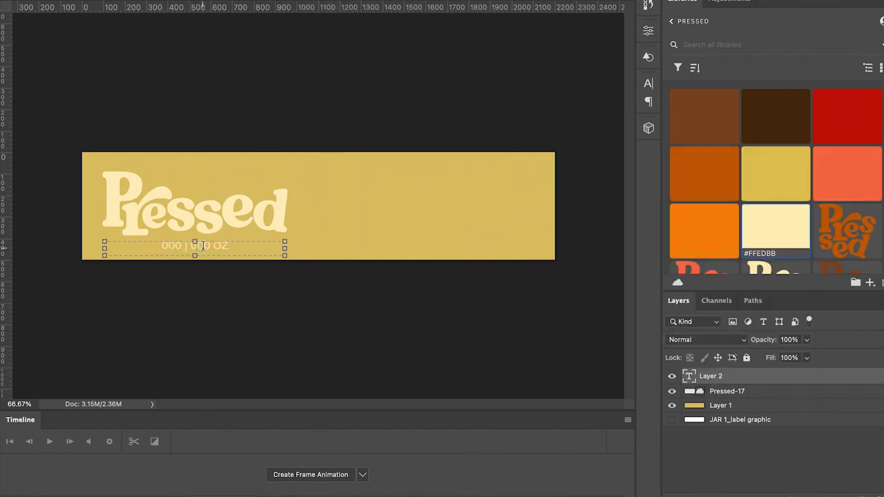
left_click_drag(203, 243, 204, 244)
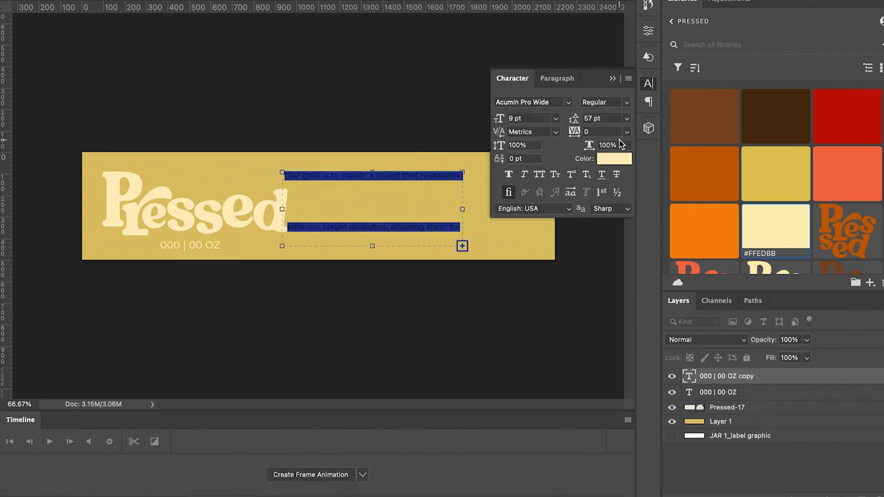
Set the brand description's leading to 10 pt and align its paragraphs to the left.
left_click(627, 118)
left_click(599, 174)
left_click(626, 119)
left_click(598, 186)
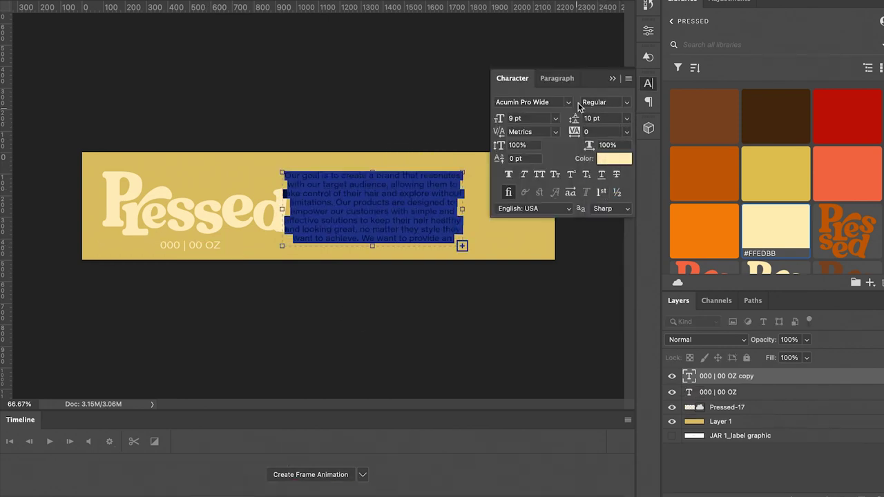
left_click(557, 79)
left_click(510, 102)
Lengthen the description's text frame, delete the surplus closing text and split the rest into two paragraphs before "Our products".
left_click_drag(373, 246, 374, 293)
left_click_drag(438, 256, 285, 160)
key("BackSpace")
left_click(328, 203)
key("Return")
key("Return")
key("ctrl+Return")
Move the description to the label's right half, set its size to 8 pt, save the label and check the mockup.
left_click_drag(312, 207, 376, 194)
left_click(347, 0)
left_click(329, 14)
left_click(1, 17)
left_click_drag(398, 216, 398, 224)
key("super+s")
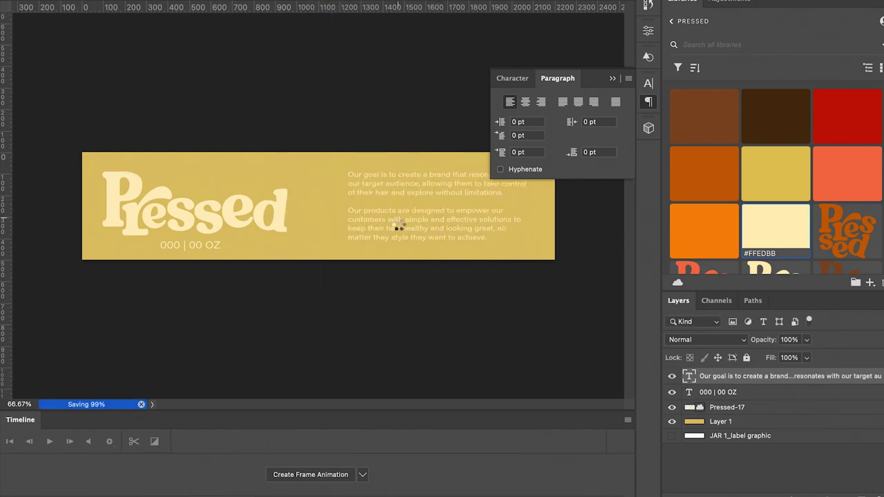
left_click(55, 0)
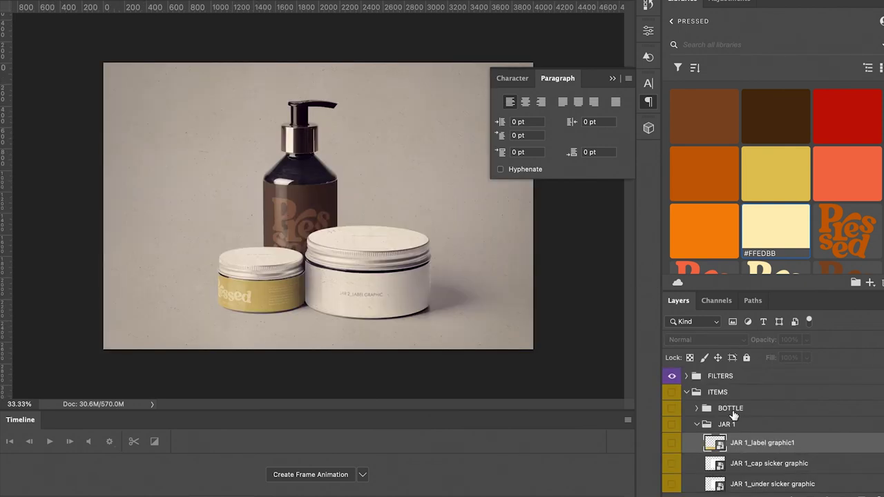
Open the JAR 1 cap sticker artwork, hide its white placeholder and fill a new layer with the palette yellow.
double_click(716, 466)
left_click(673, 382)
left_click(840, 496)
left_click(780, 169)
left_click(465, 197)
Place the cream stacked Pressed-09 wordmark on the jar cap sticker and scale it down to fit.
scroll(776, 207, "down", 2)
left_click_drag(775, 244, 318, 207)
left_click_drag(498, 30, 436, 90)
left_click_drag(384, 211, 415, 178)
key("Return")
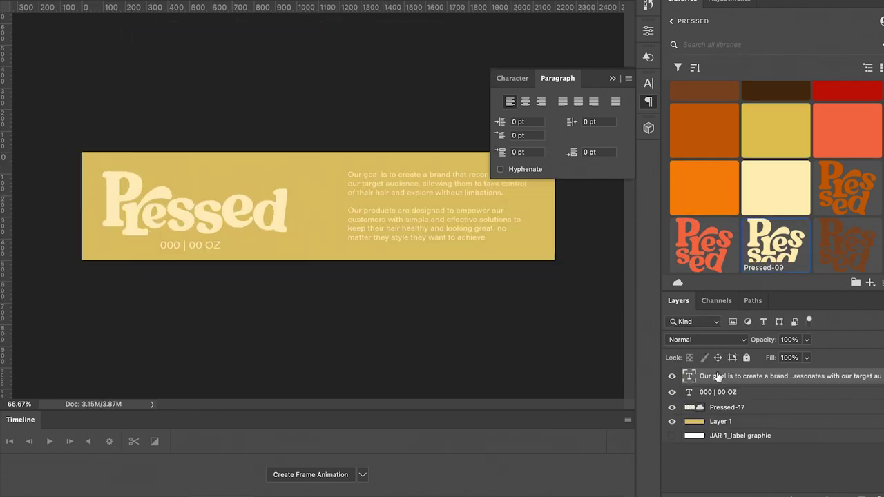
Duplicate the brand description text layer from the JAR 1 label into the JAR 2 label document and switch to that document.
right_click(715, 376)
left_click(760, 436)
left_click(449, 200)
left_click(450, 200)
left_click(560, 124)
left_click(585, 1)
left_click(629, 0)
left_click(667, 48)
Shift the brand description toward the JAR 2 label's right edge and fill Layer 1 with the palette's burnt orange.
scroll(795, 169, "up", 2)
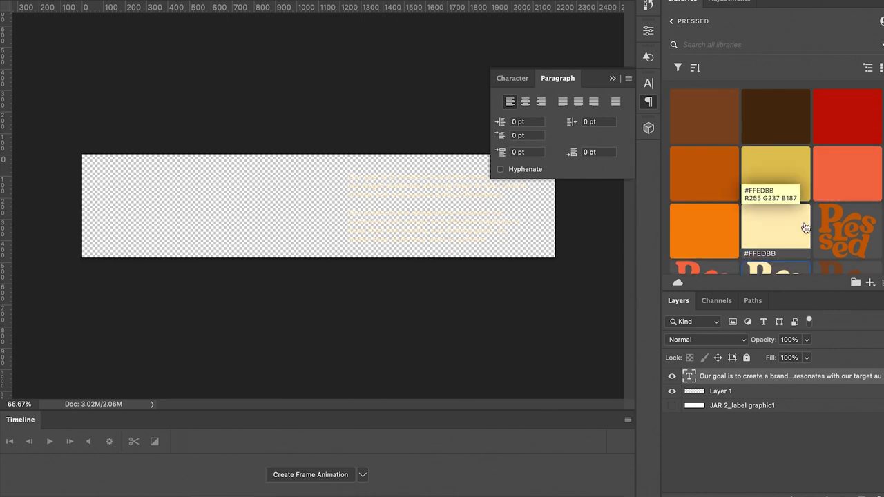
left_click_drag(769, 233, 450, 196)
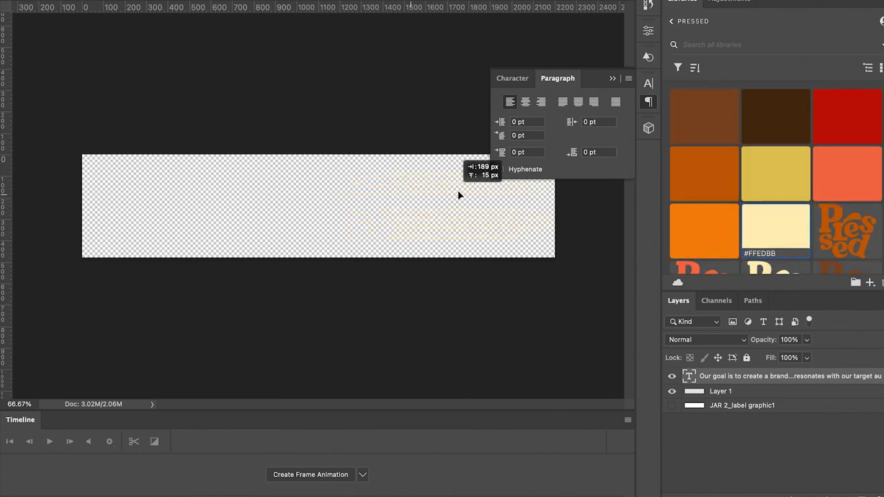
left_click(721, 392)
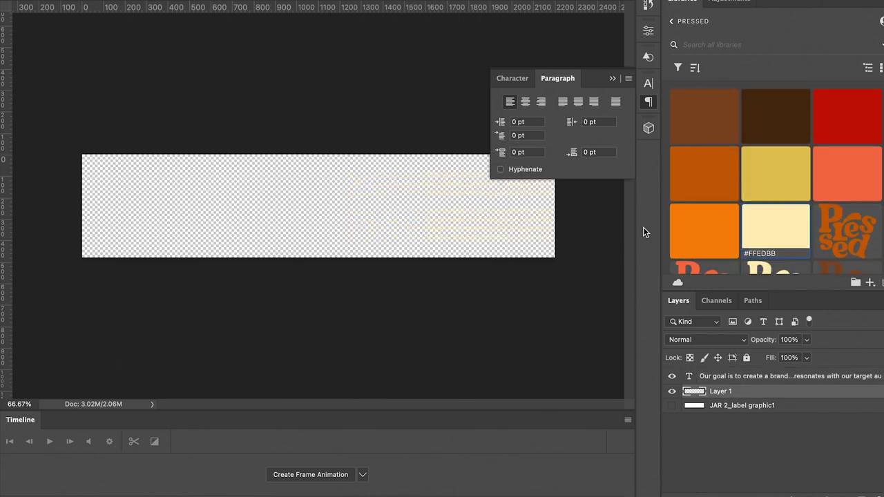
left_click(705, 173)
left_click(152, 164)
Set the description's text colour to cream and place the orange Pressed-19 wordmark beside it on the JAR 2 label.
left_click(737, 378)
double_click(688, 381)
left_click(852, 152)
scroll(797, 198, "down", 8)
left_click_drag(847, 189, 359, 221)
key("Return")
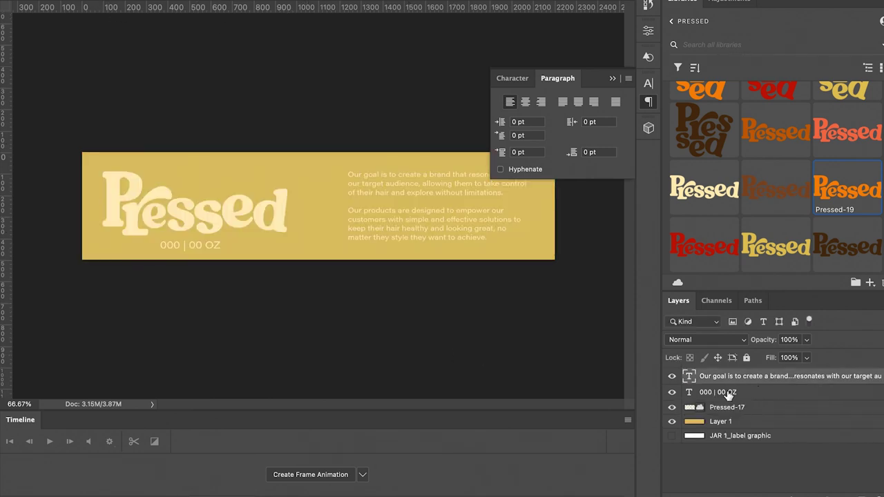
Duplicate the "000 | 00 OZ" text layer from the JAR 1 label into the JAR 2 label document.
right_click(728, 394)
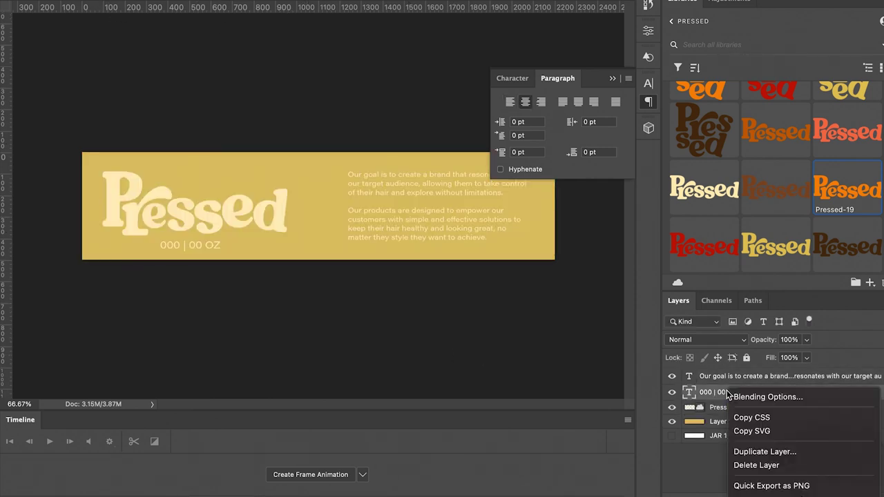
left_click(765, 453)
left_click(448, 171)
left_click(449, 199)
left_click(561, 126)
left_click(629, 1)
left_click(697, 50)
Centre the "000 | 00 OZ" line beneath the Pressed wordmark and give its text the cream colour.
left_click_drag(120, 248, 301, 250)
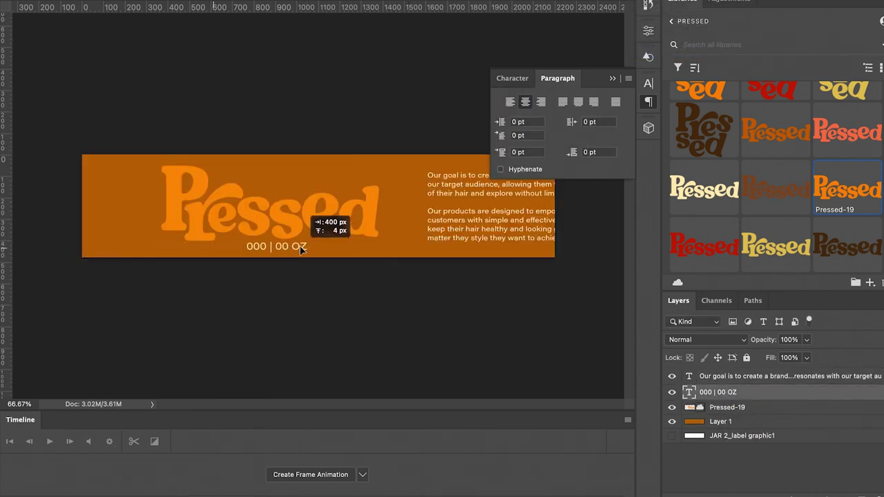
scroll(804, 250, "up", 2)
double_click(689, 394)
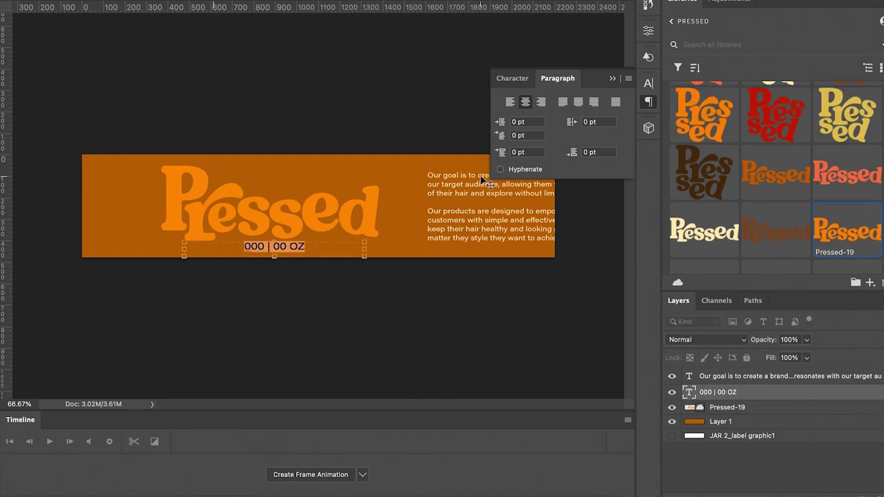
left_click(407, 2)
left_click(831, 150)
left_click(140, 126)
Scale the Pressed-19 wordmark down slightly, save the JAR 2 label and return to the cosmetic mockup.
left_click(728, 407)
key("super+t")
left_click_drag(161, 240, 171, 235)
key("Return")
key("super+s")
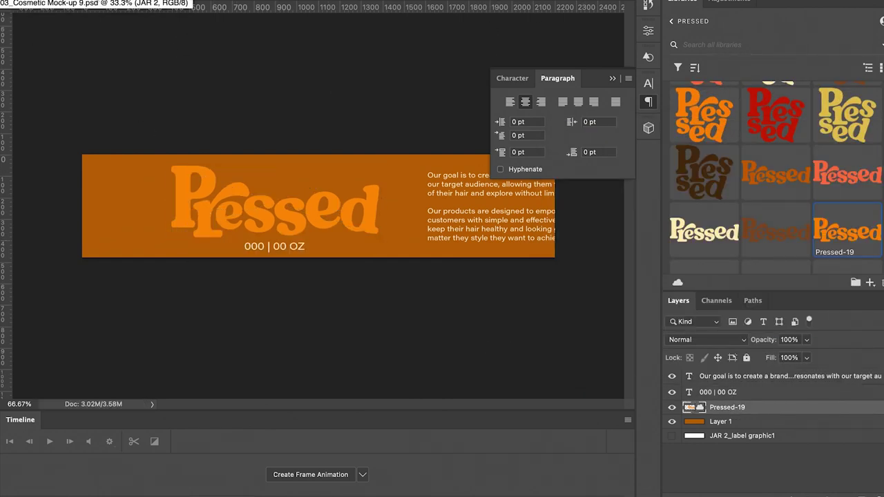
left_click(265, 1)
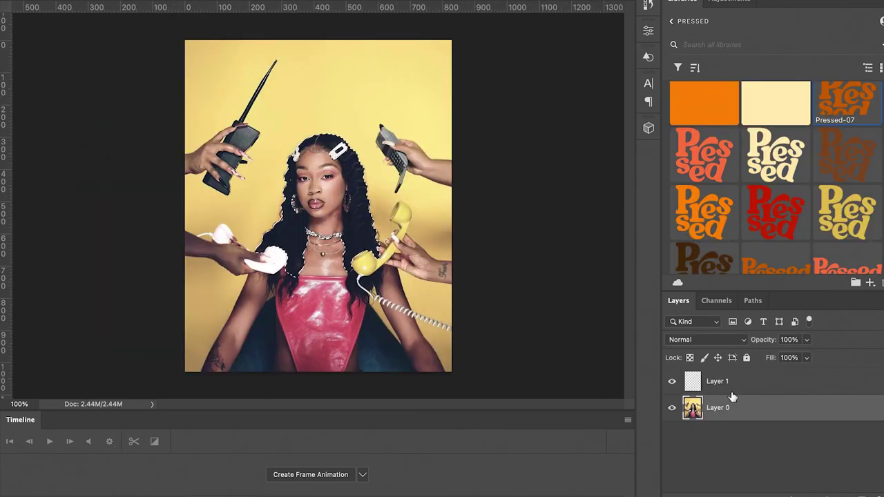
Undo the empty layer, copy the selected hair and face to a new layer and make Layer 0 active.
key("ctrl+z")
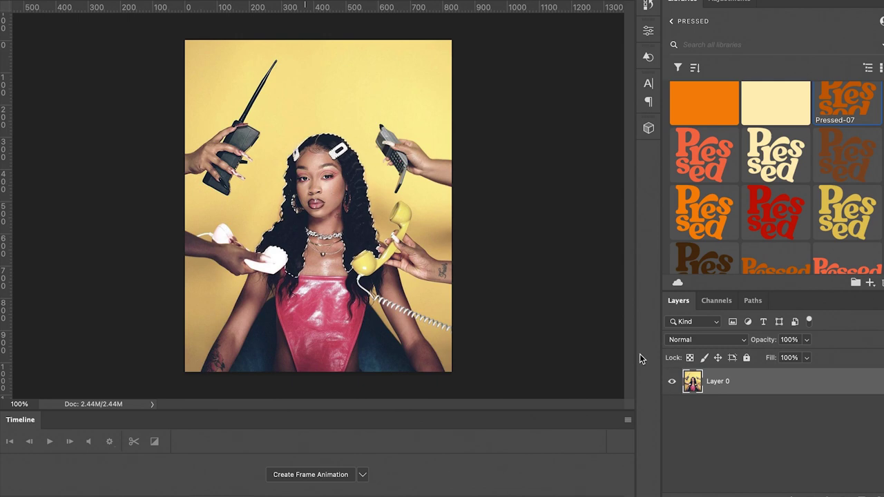
key("ctrl+j")
left_click(750, 408)
Place the large Pressed-07 wordmark behind the model's head and position the bottle and jars at the poster's bottom centre.
left_click_drag(846, 100, 341, 184)
left_click_drag(291, 108, 303, 123)
key("Return")
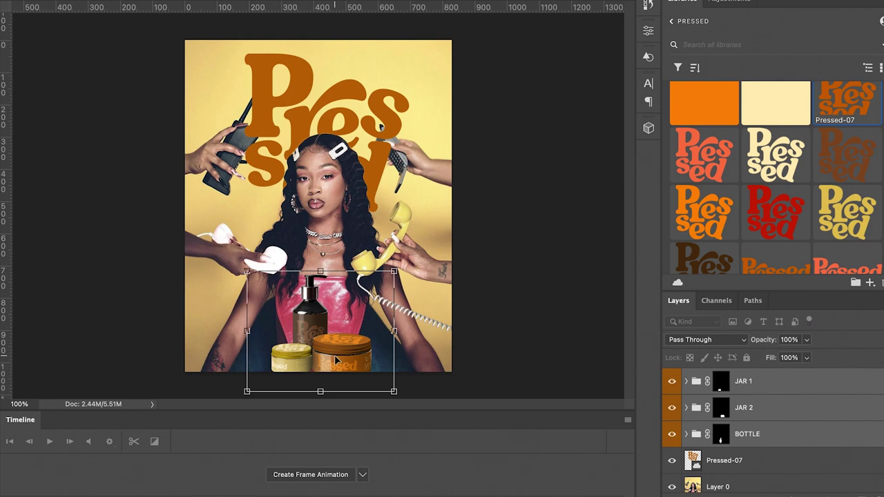
left_click_drag(335, 357, 334, 355)
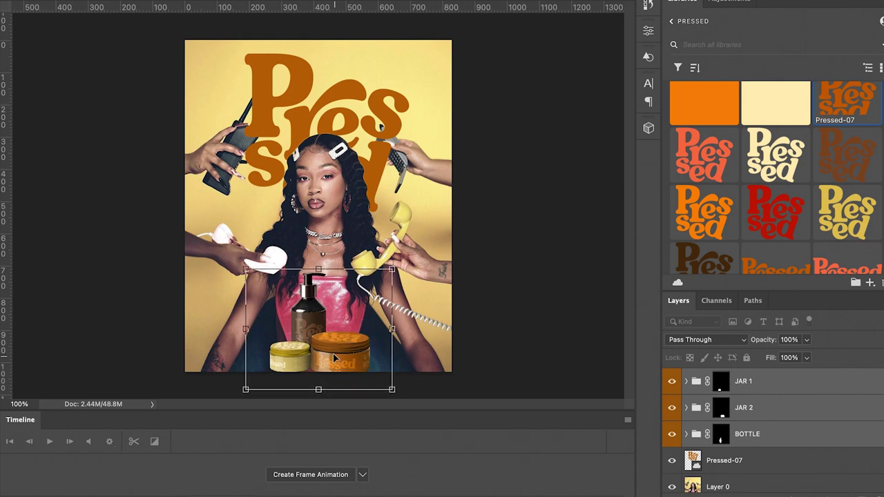
key("Return")
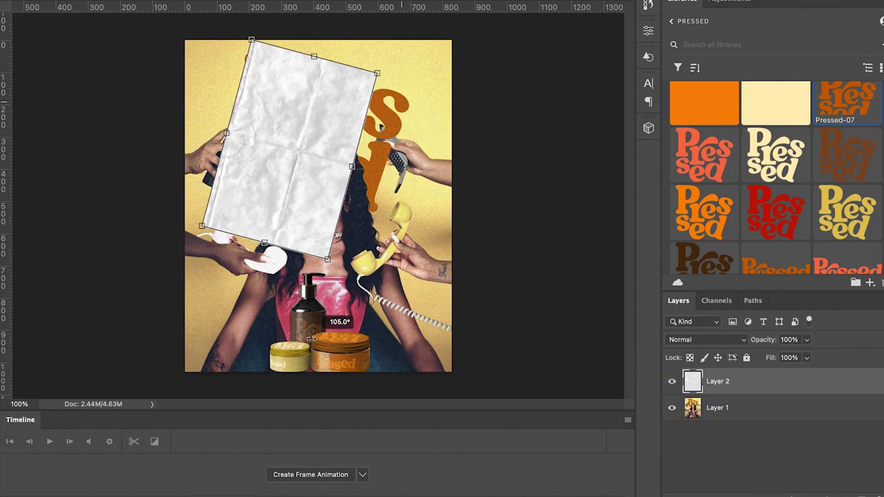
Rotate and fit the crumpled paper texture over the yellow poster and set its blend mode to Divide.
left_click_drag(345, 332, 424, 90)
key("Return")
left_click(706, 339)
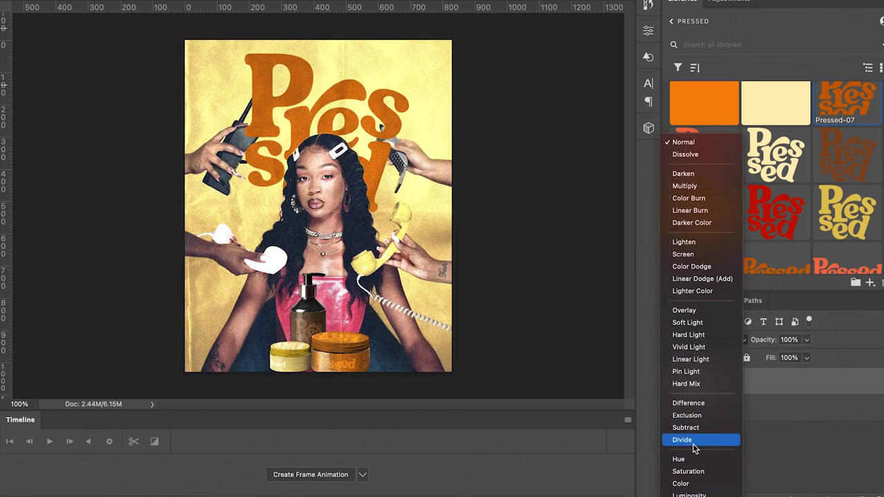
left_click(692, 444)
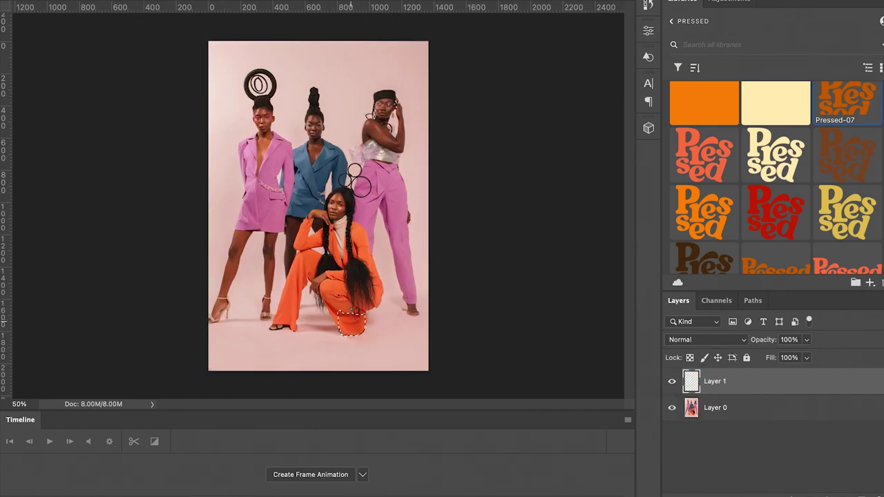
Select the crouching model's trouser hems and foot on Layer 0 and copy them onto Layer 1.
left_click(709, 408)
left_click_drag(351, 323, 351, 330)
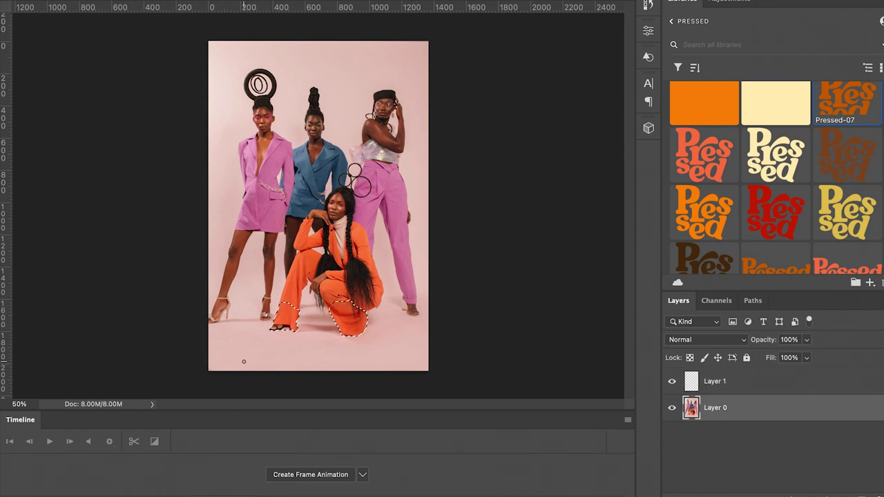
key("super+c")
left_click(715, 382)
key("super+v")
Place the coral Pressed-16 wordmark across the bottom of the group photo, enlarge it and move its layer beneath Layer 1.
scroll(765, 185, "down", 3)
left_click_drag(842, 218, 304, 334)
left_click_drag(358, 357, 395, 352)
key("Return")
left_click(396, 353)
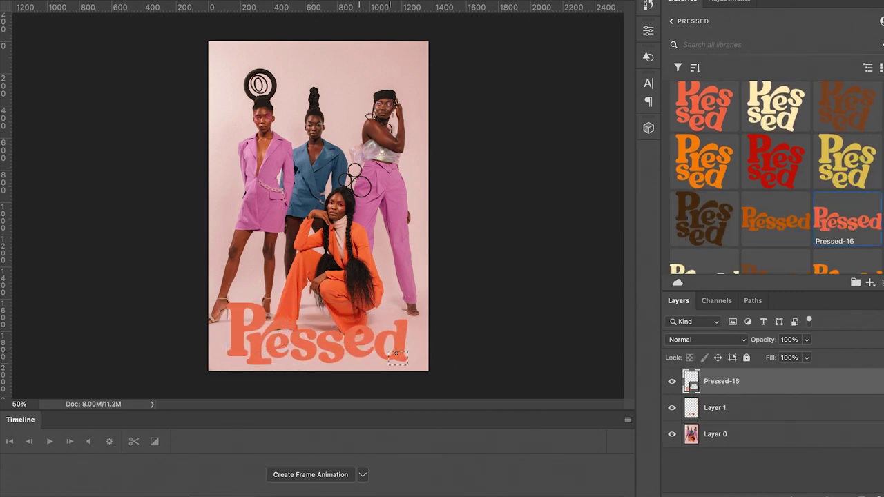
left_click_drag(711, 391, 722, 420)
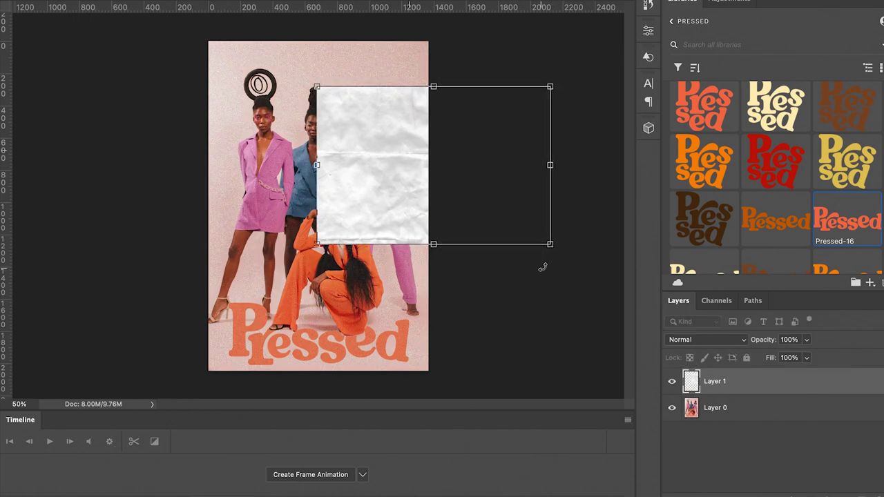
Rotate and fit the paper texture over the group photo poster and blend it with Divide.
left_click_drag(543, 263, 257, 286)
key("Return")
left_click(697, 343)
left_click(706, 440)
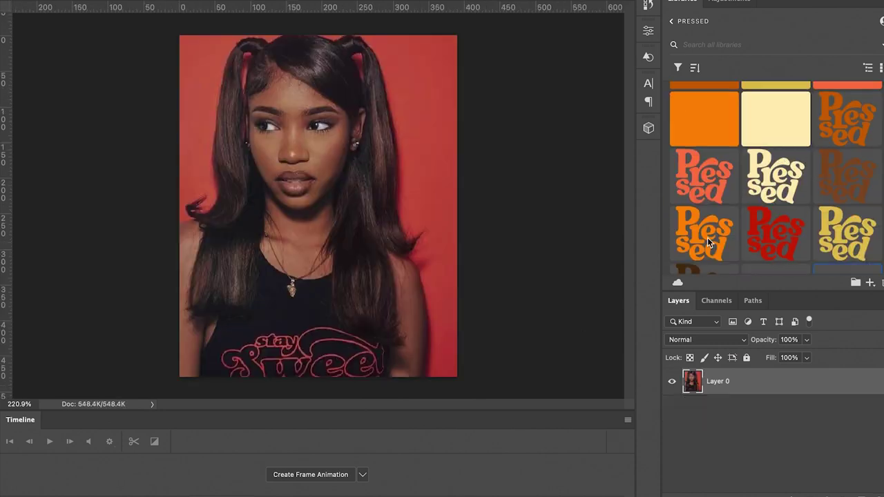
Place the stacked Pressed-08 wordmark on the red portrait, scale it down and move it over the model's top.
scroll(707, 238, "down", 2)
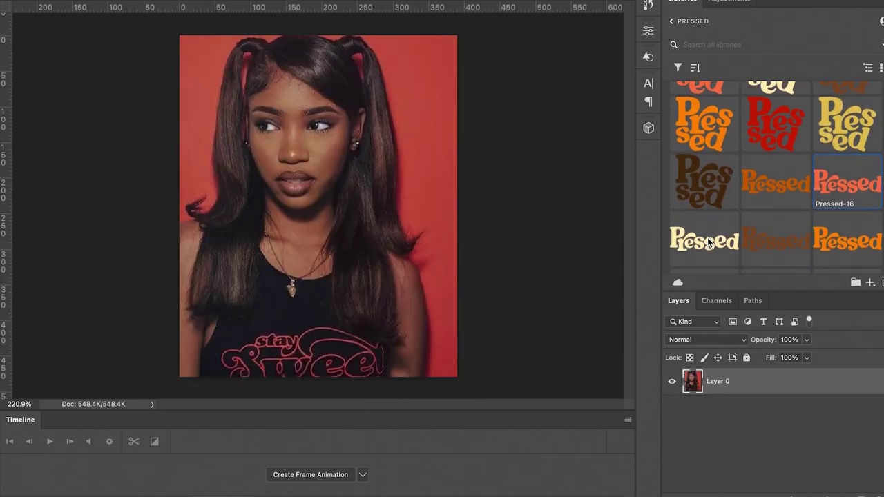
scroll(707, 237, "up", 2)
left_click_drag(700, 154, 323, 223)
left_click_drag(461, 88, 344, 199)
left_click_drag(282, 278, 337, 270)
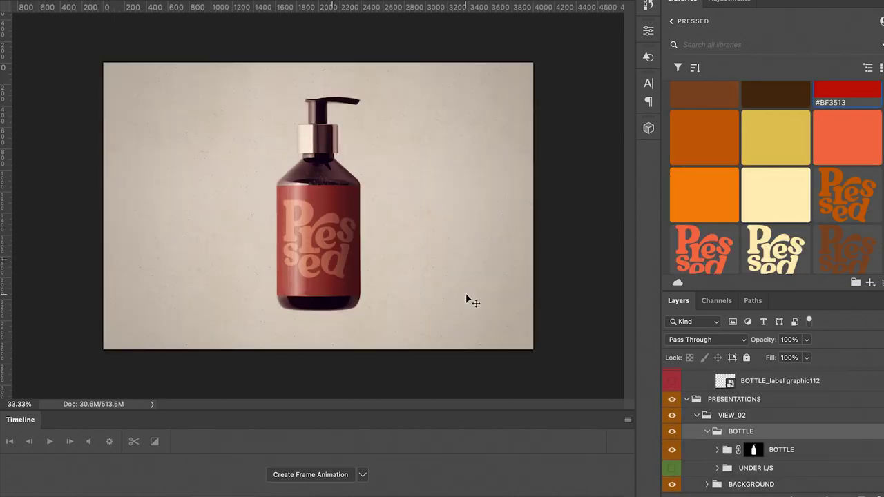
Bring the BOTTLE group into the red portrait, scale it down and move it to the photo's right side.
left_click_drag(284, 95, 275, 76)
key("super+z")
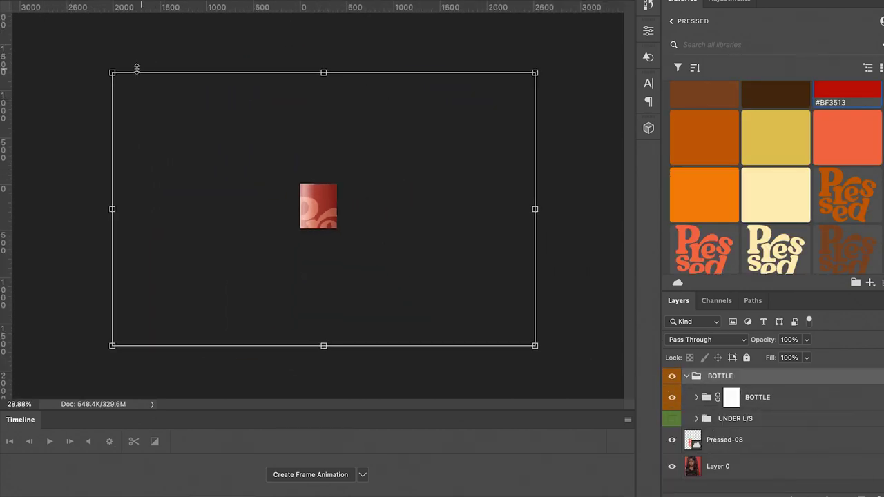
left_click_drag(113, 72, 396, 255)
left_click_drag(440, 293, 329, 212)
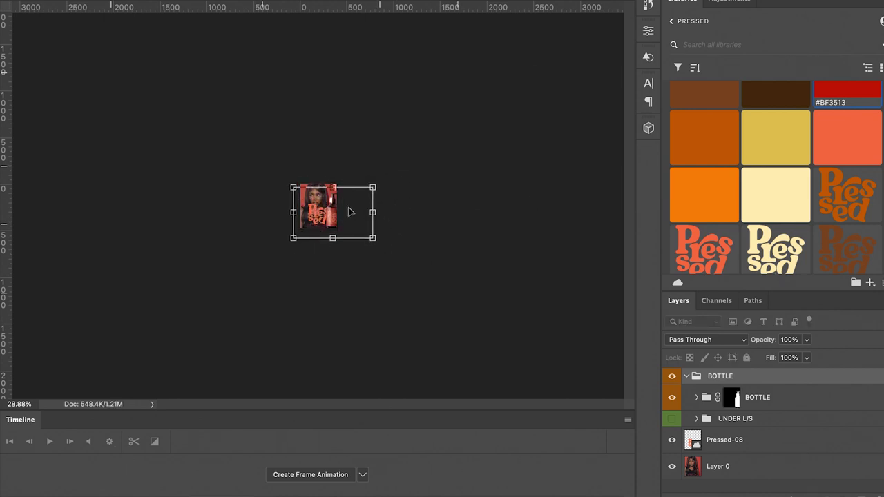
Hide the Pressed-08 wordmark and adjust the bottle's position in the portrait's lower right corner.
left_click(672, 440)
scroll(236, 185, "up", 10)
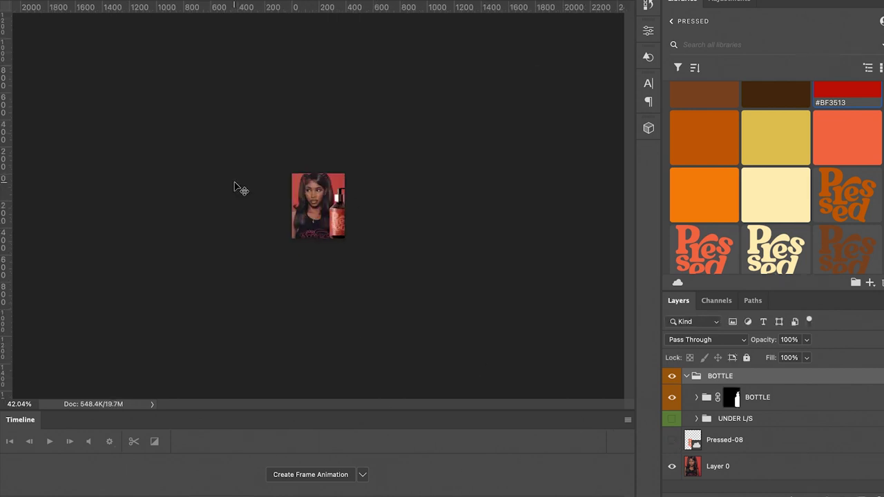
left_click_drag(424, 254, 411, 258)
right_click(724, 380)
left_click(113, 39)
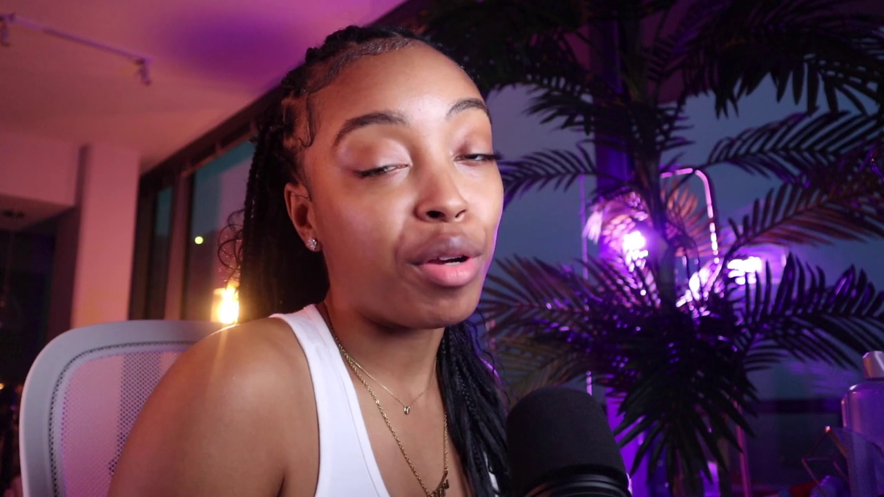